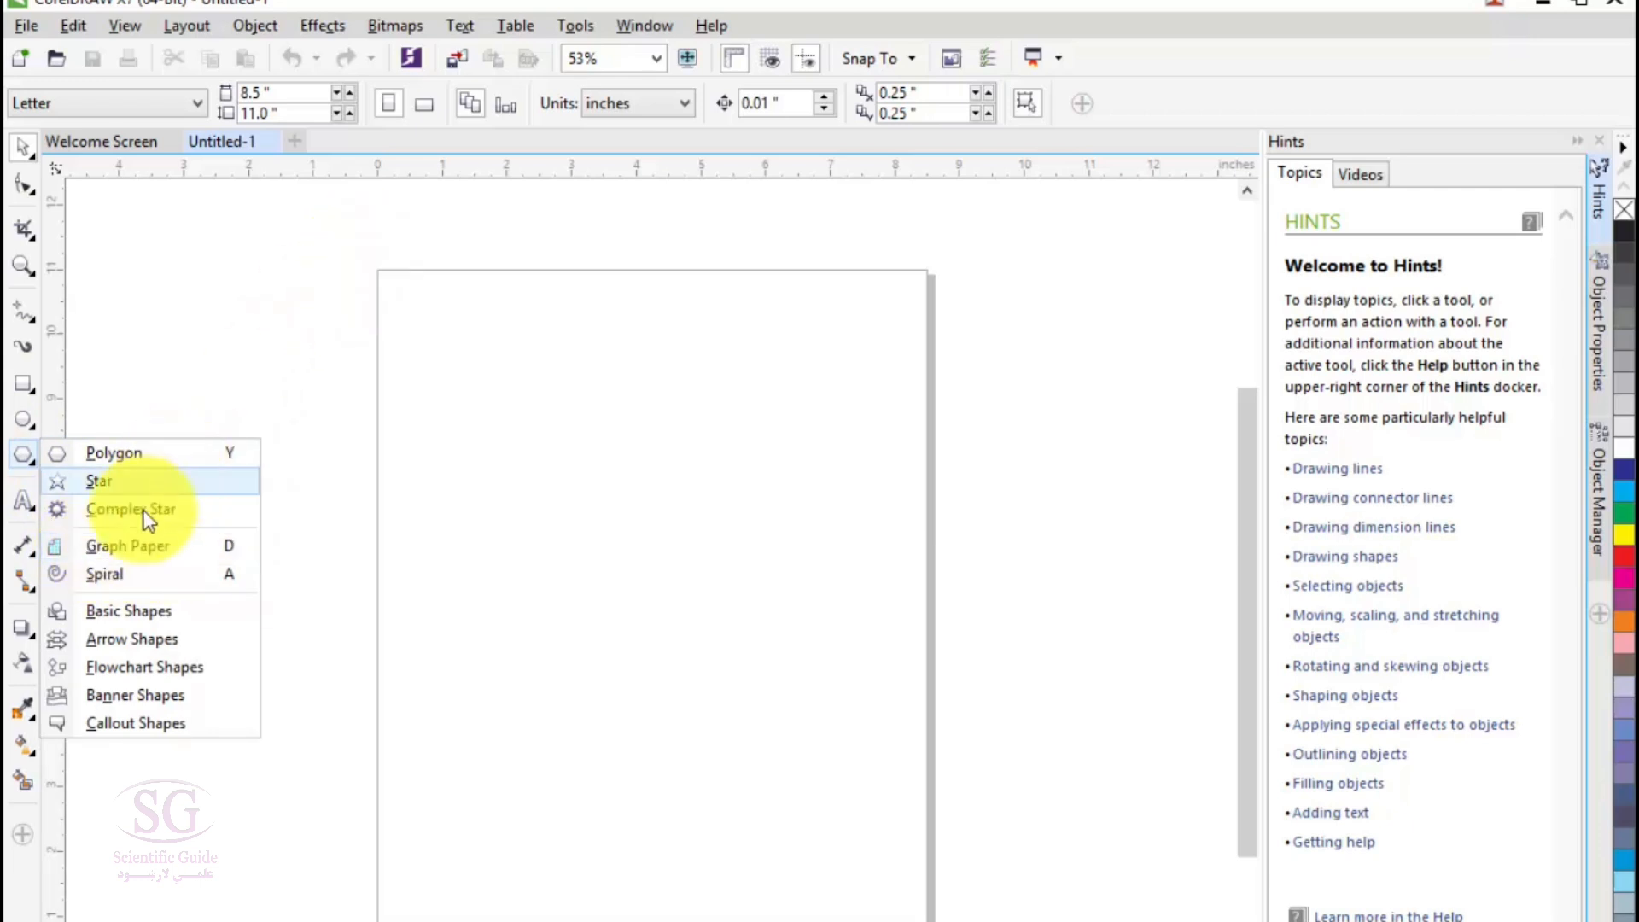
# - Draw a graph paper grid of 4 columns and 3 rows over the page and give it a 2.0 pt dashed outline
pyautogui.click(142, 544)
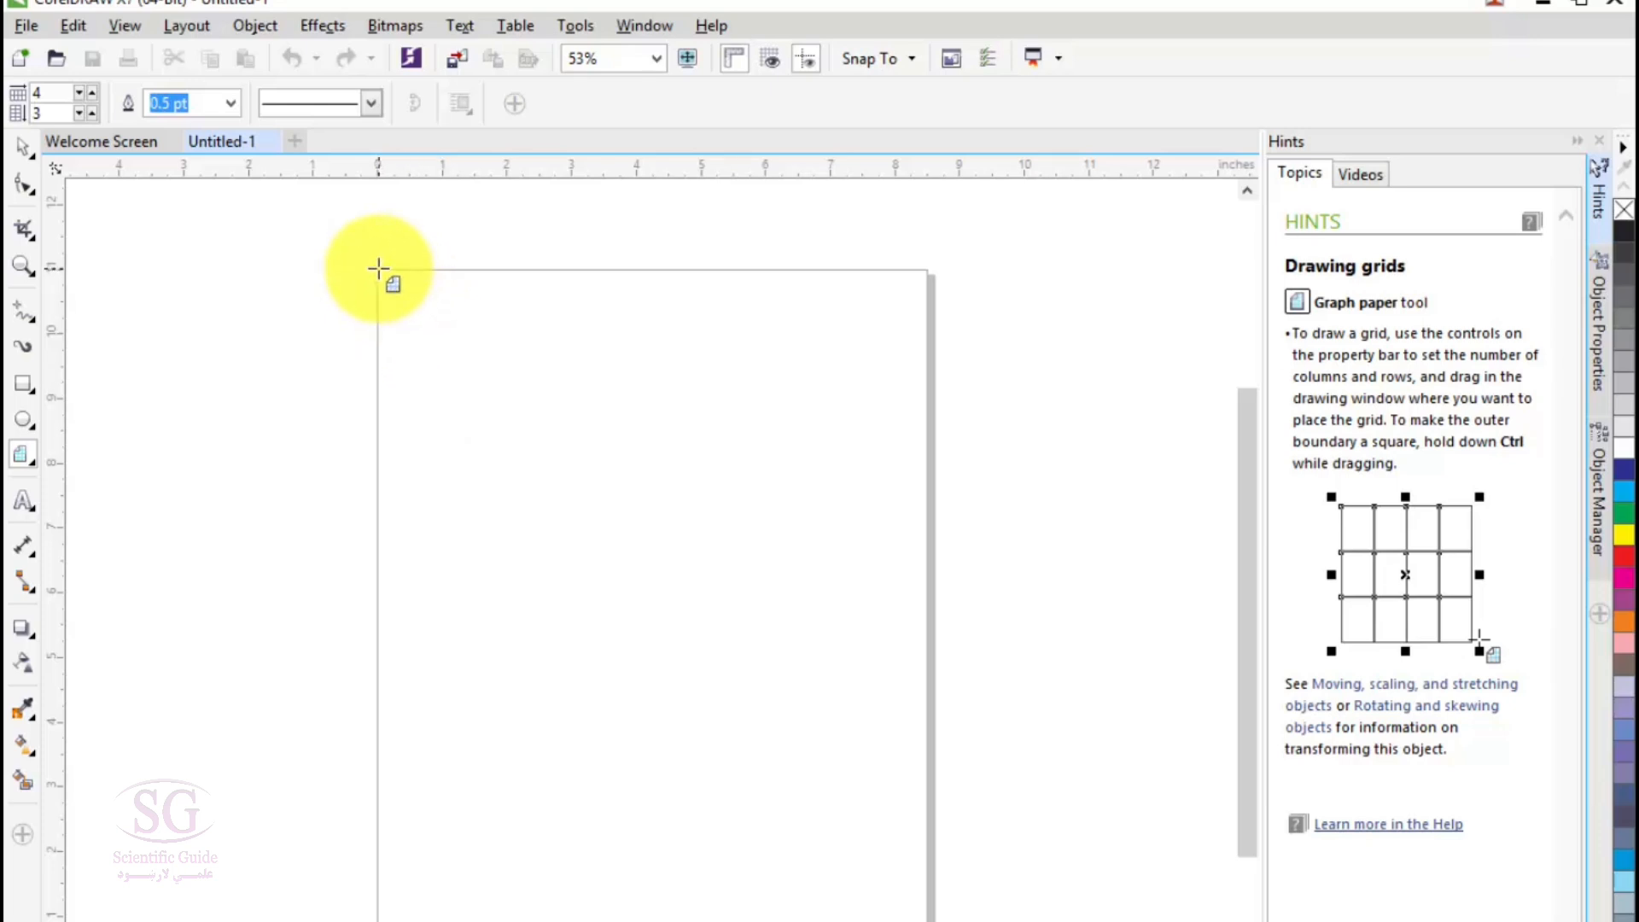
pyautogui.moveTo(380, 268); pyautogui.dragTo(927, 921)
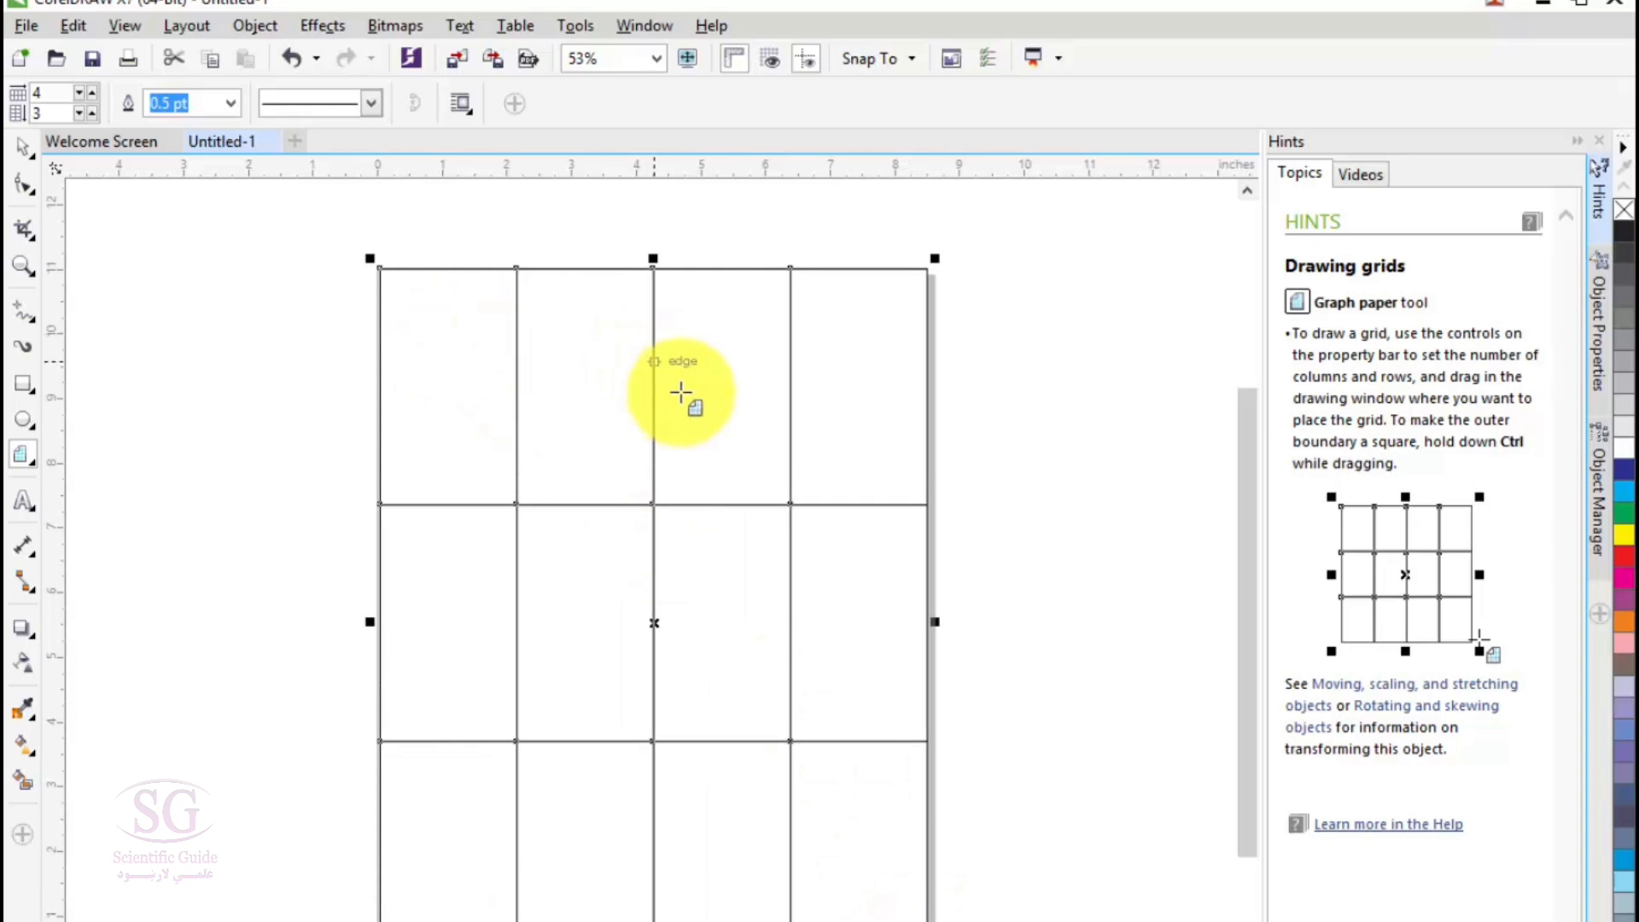
pyautogui.click(231, 103)
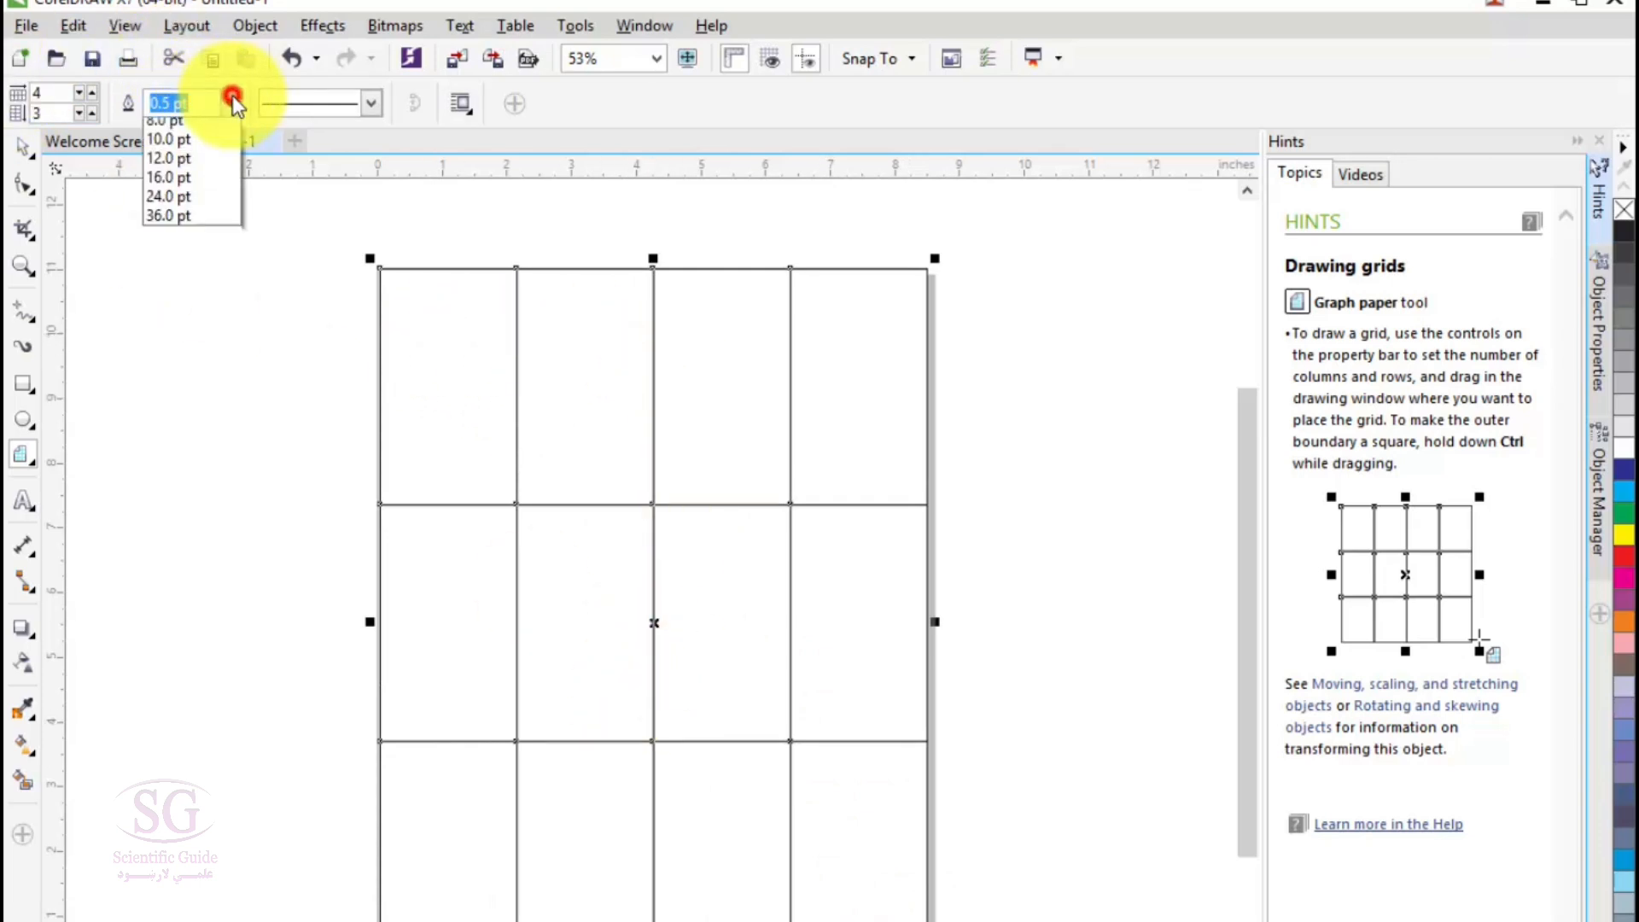
pyautogui.click(171, 248)
pyautogui.click(369, 103)
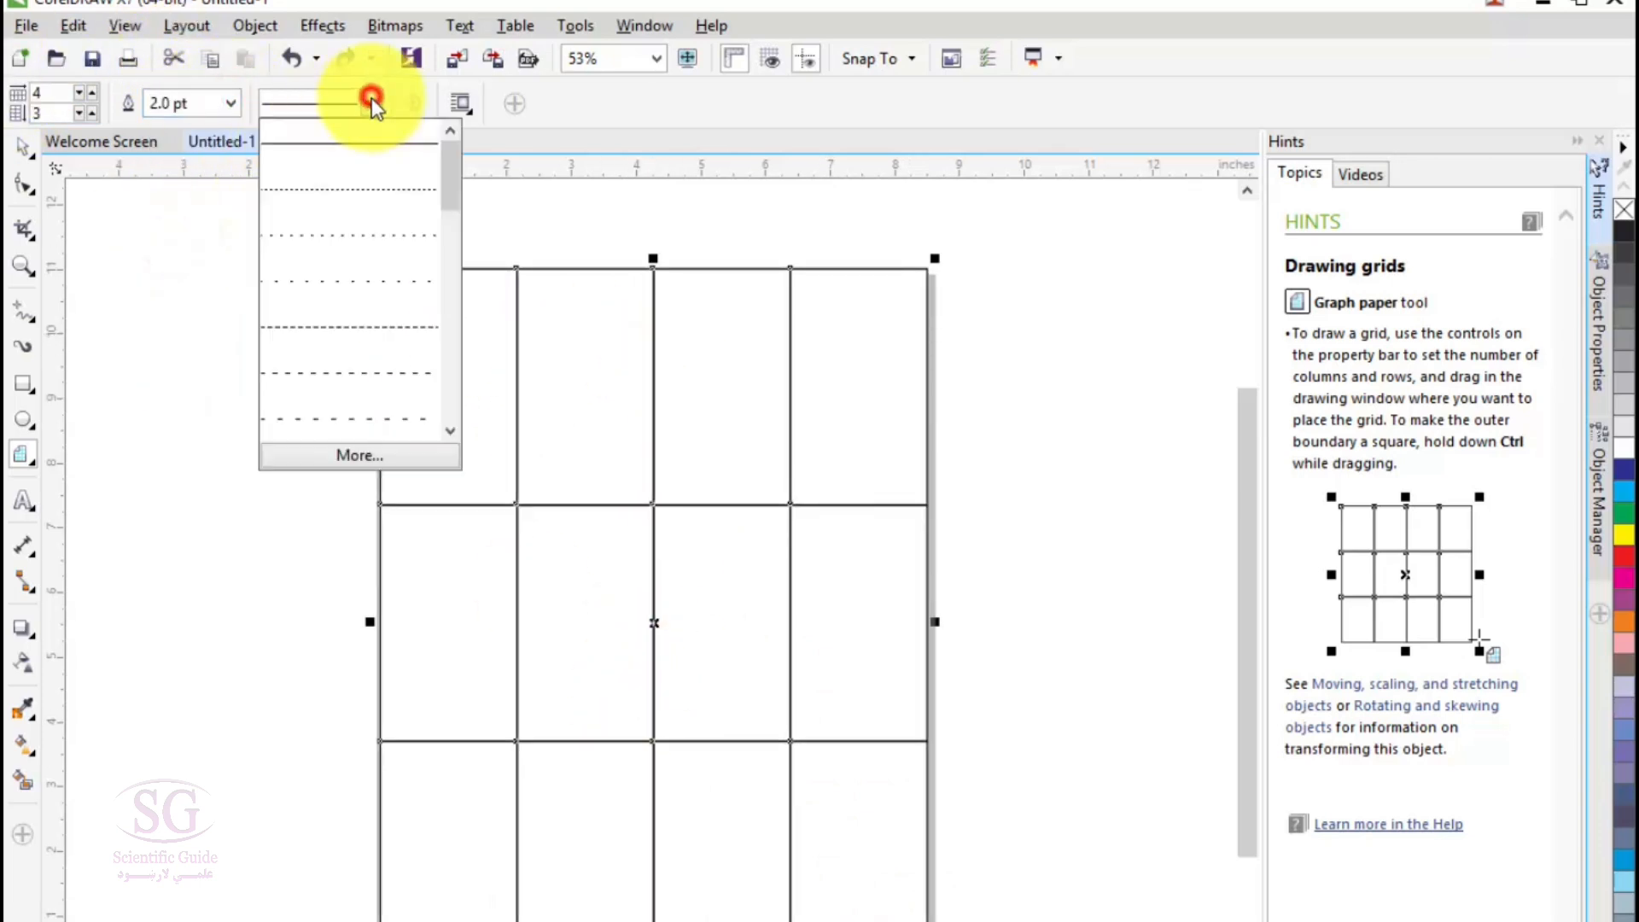
pyautogui.click(332, 314)
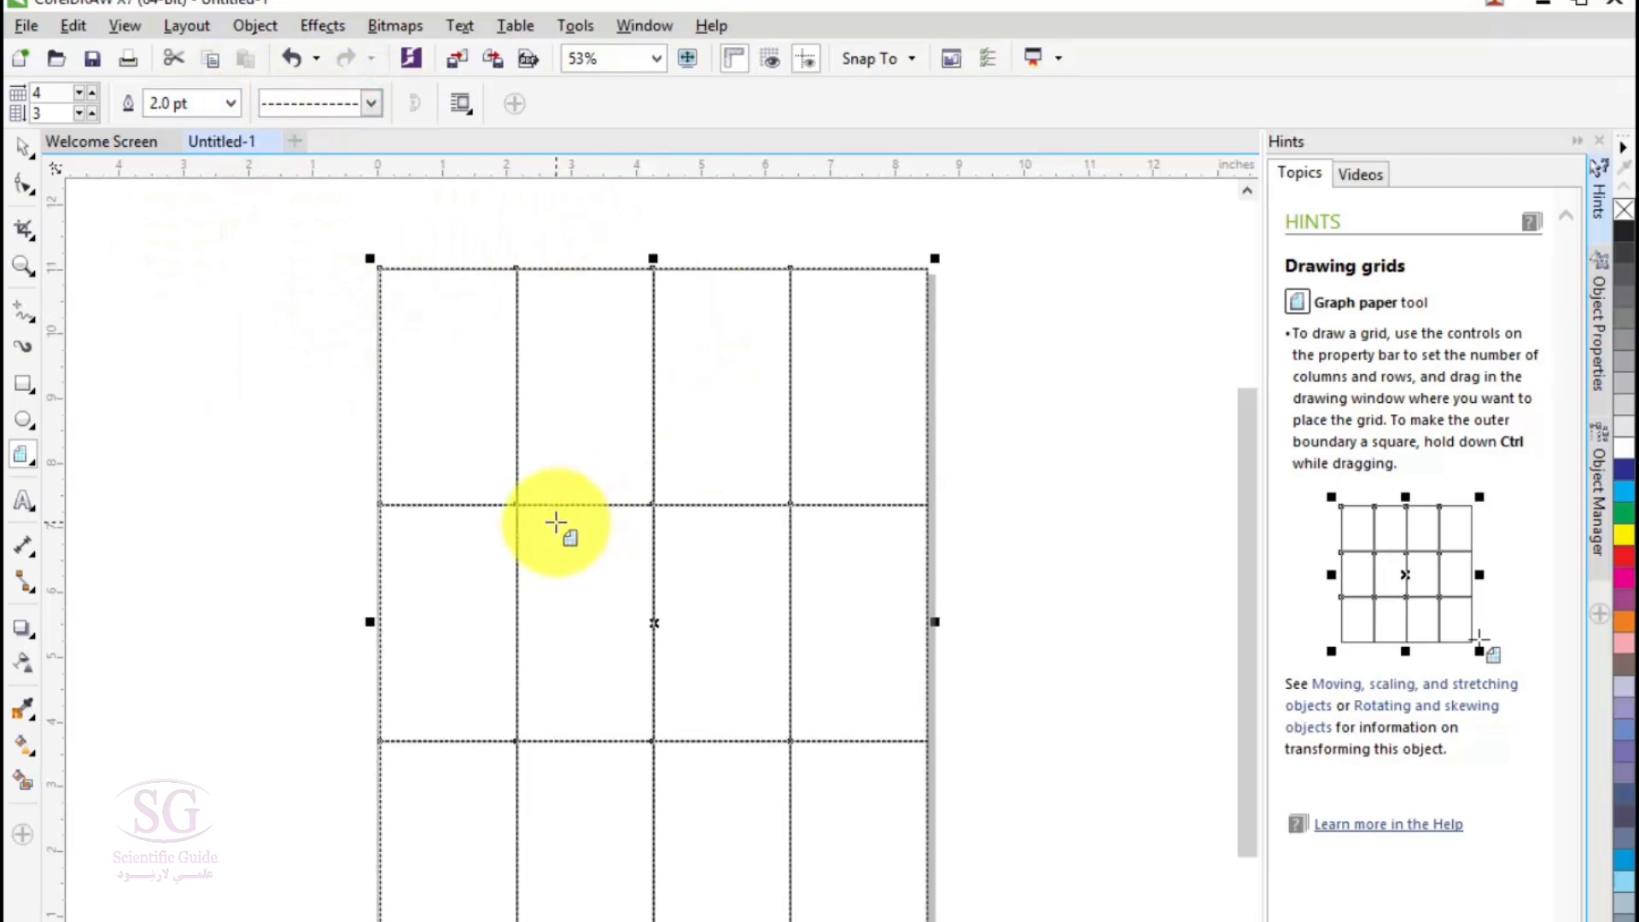
pyautogui.scroll(2, 475, 501)
pyautogui.scroll(-1, 474, 500)
pyautogui.scroll(-1, 474, 501)
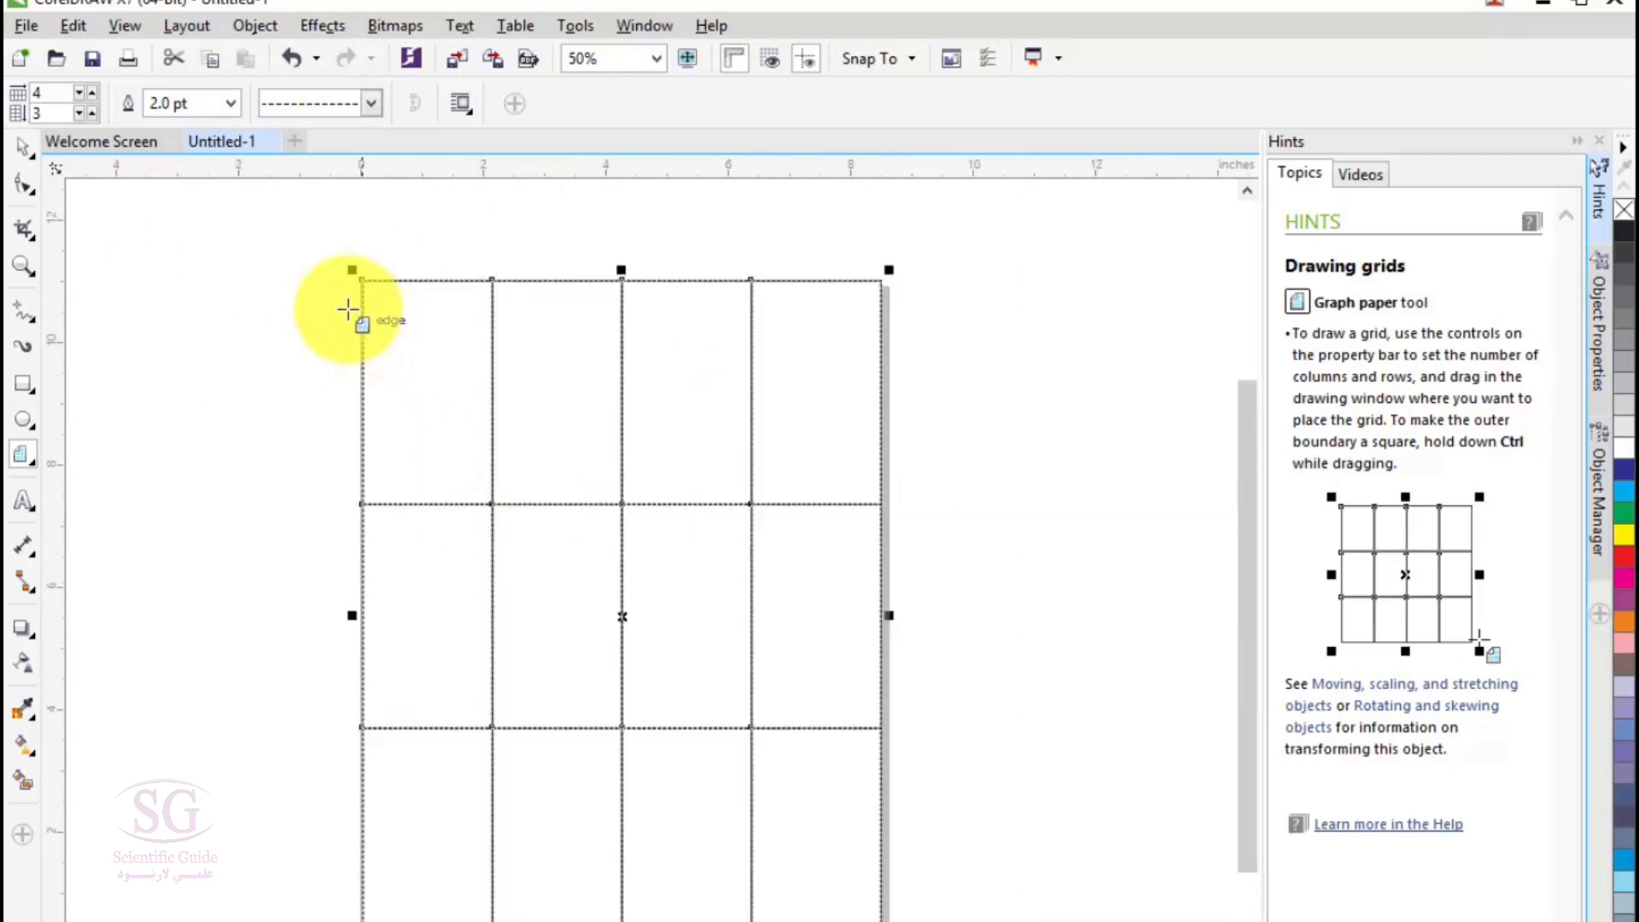
# - Replace the grid with a new graph paper grid of 11 columns and 10 rows covering the page
pyautogui.press('Delete')
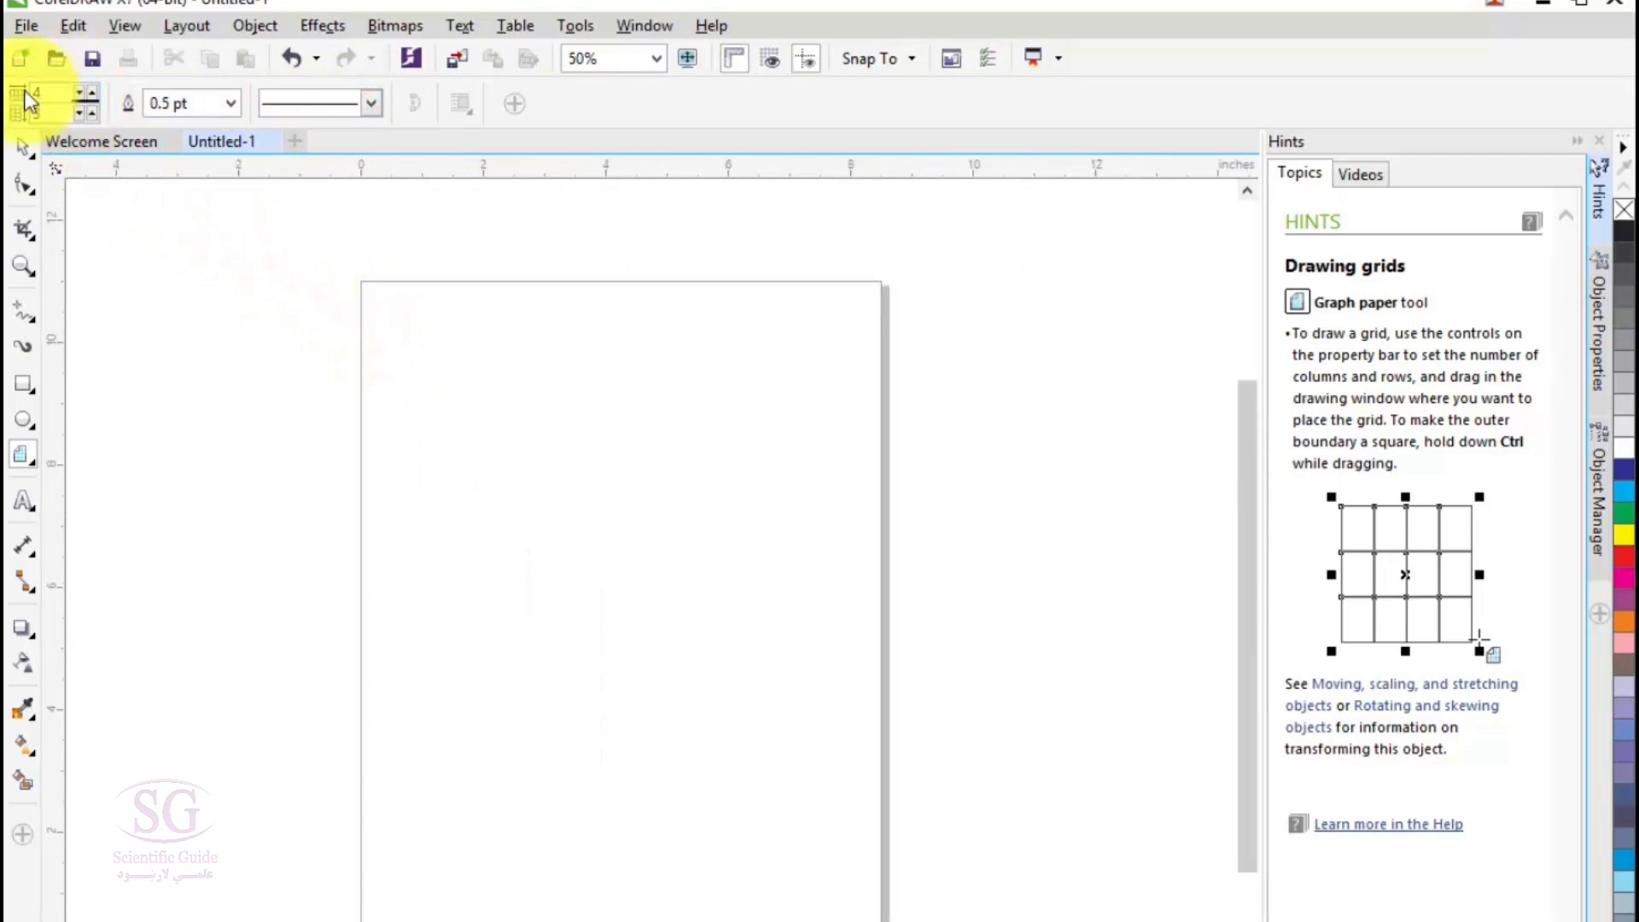
pyautogui.click(92, 94)
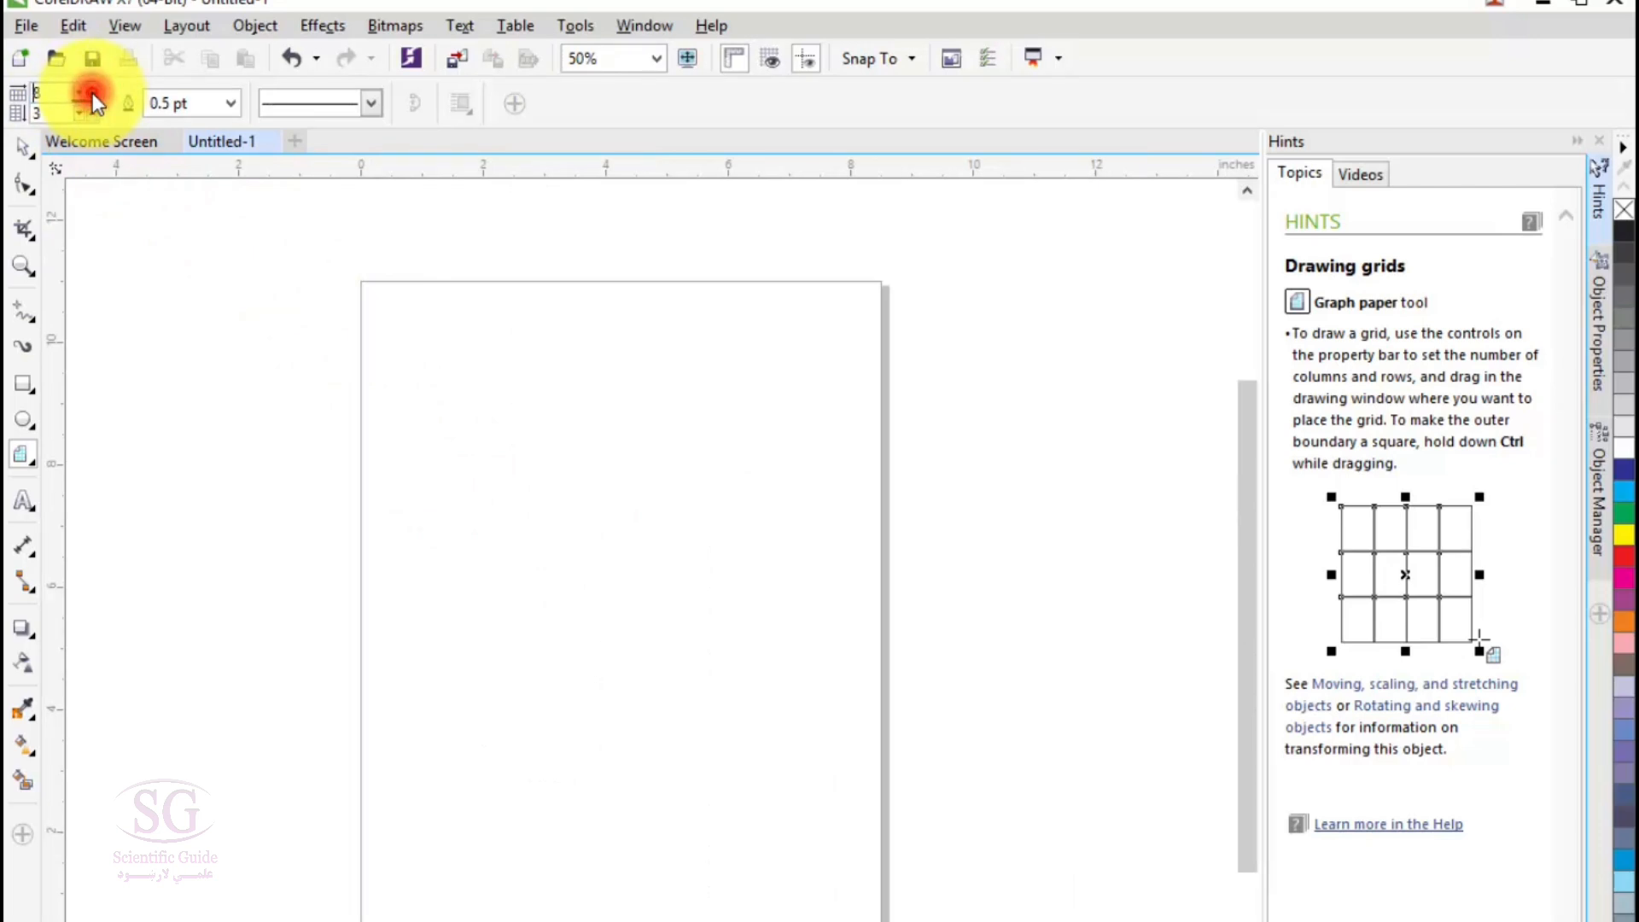
pyautogui.click(93, 111)
pyautogui.click(92, 112)
pyautogui.click(92, 112)
pyautogui.click(92, 112)
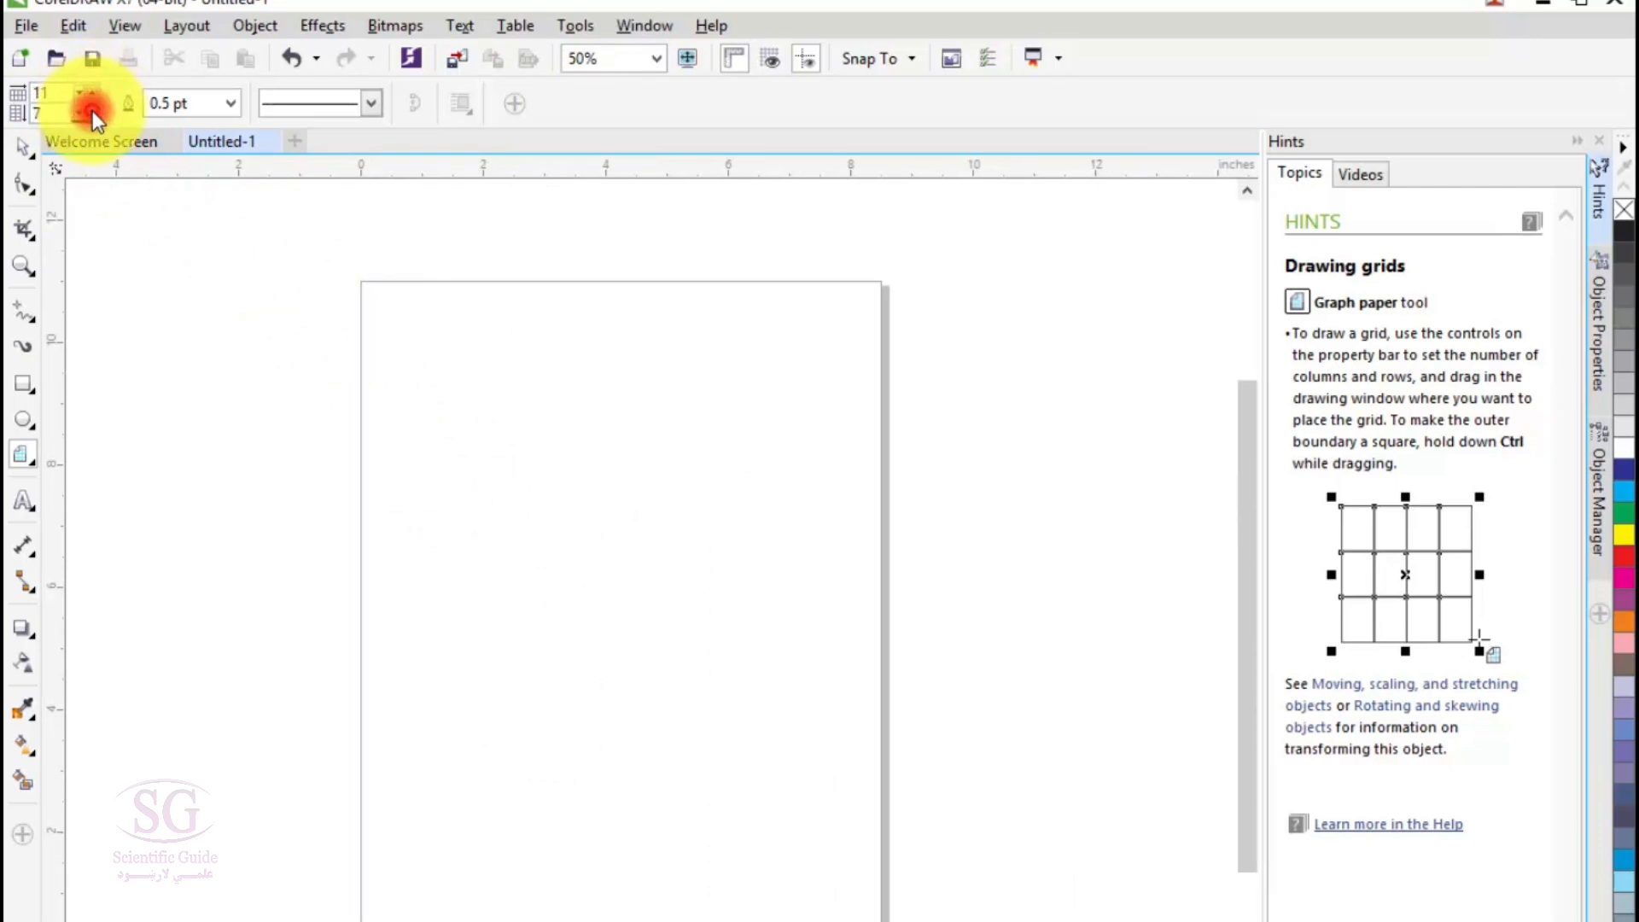
pyautogui.click(92, 112)
pyautogui.click(92, 112)
pyautogui.click(92, 112)
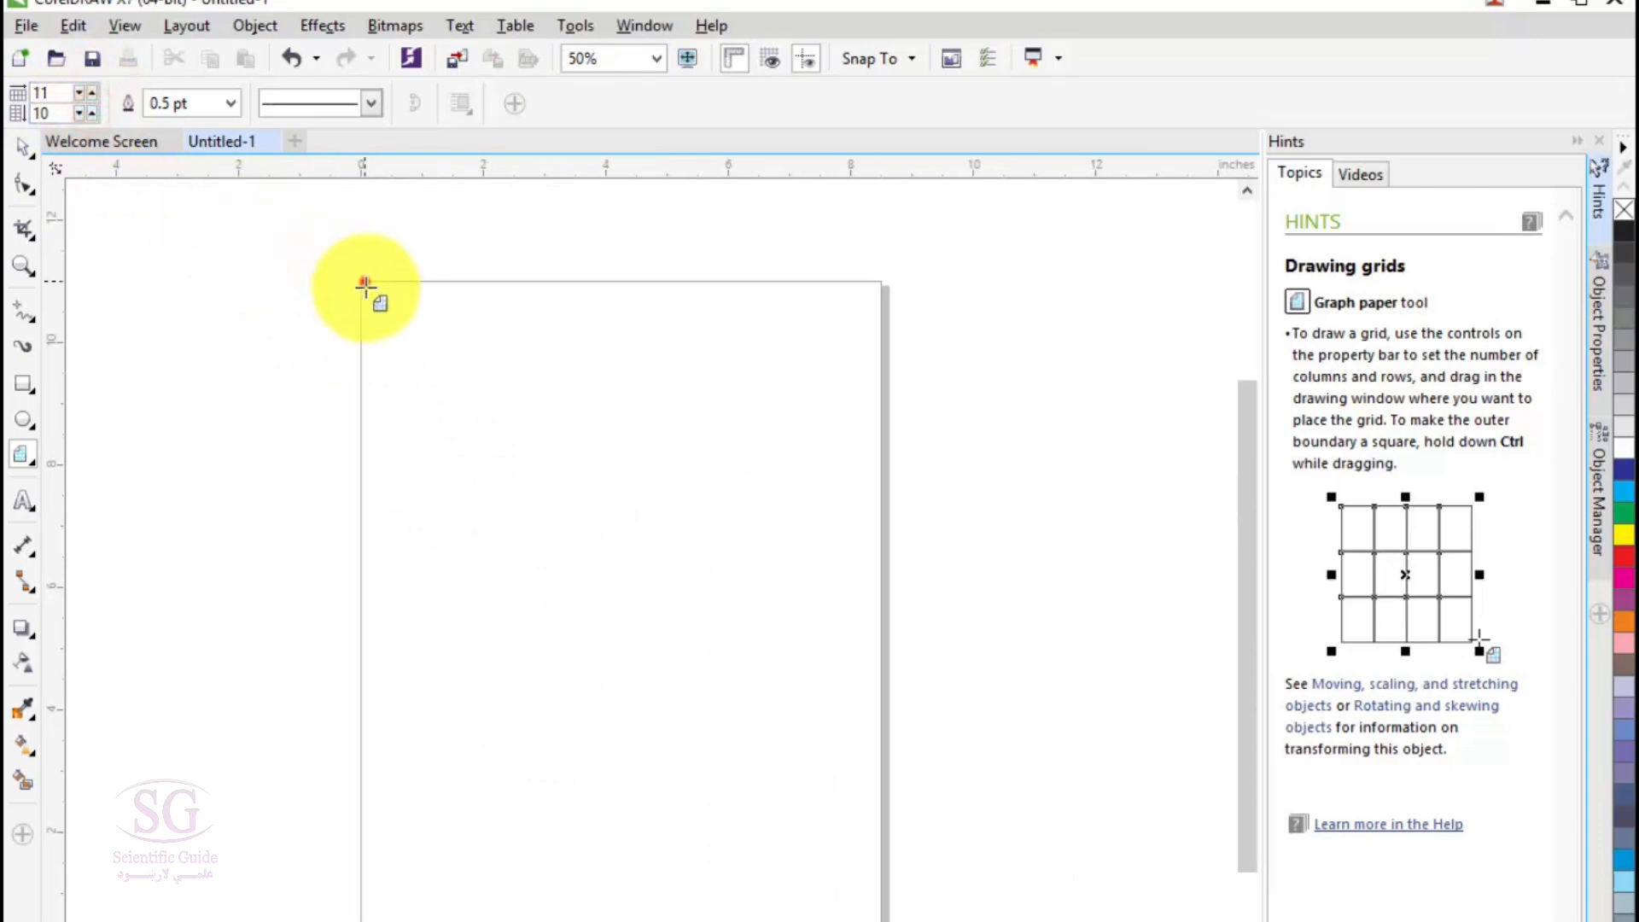
pyautogui.moveTo(365, 285); pyautogui.dragTo(887, 918)
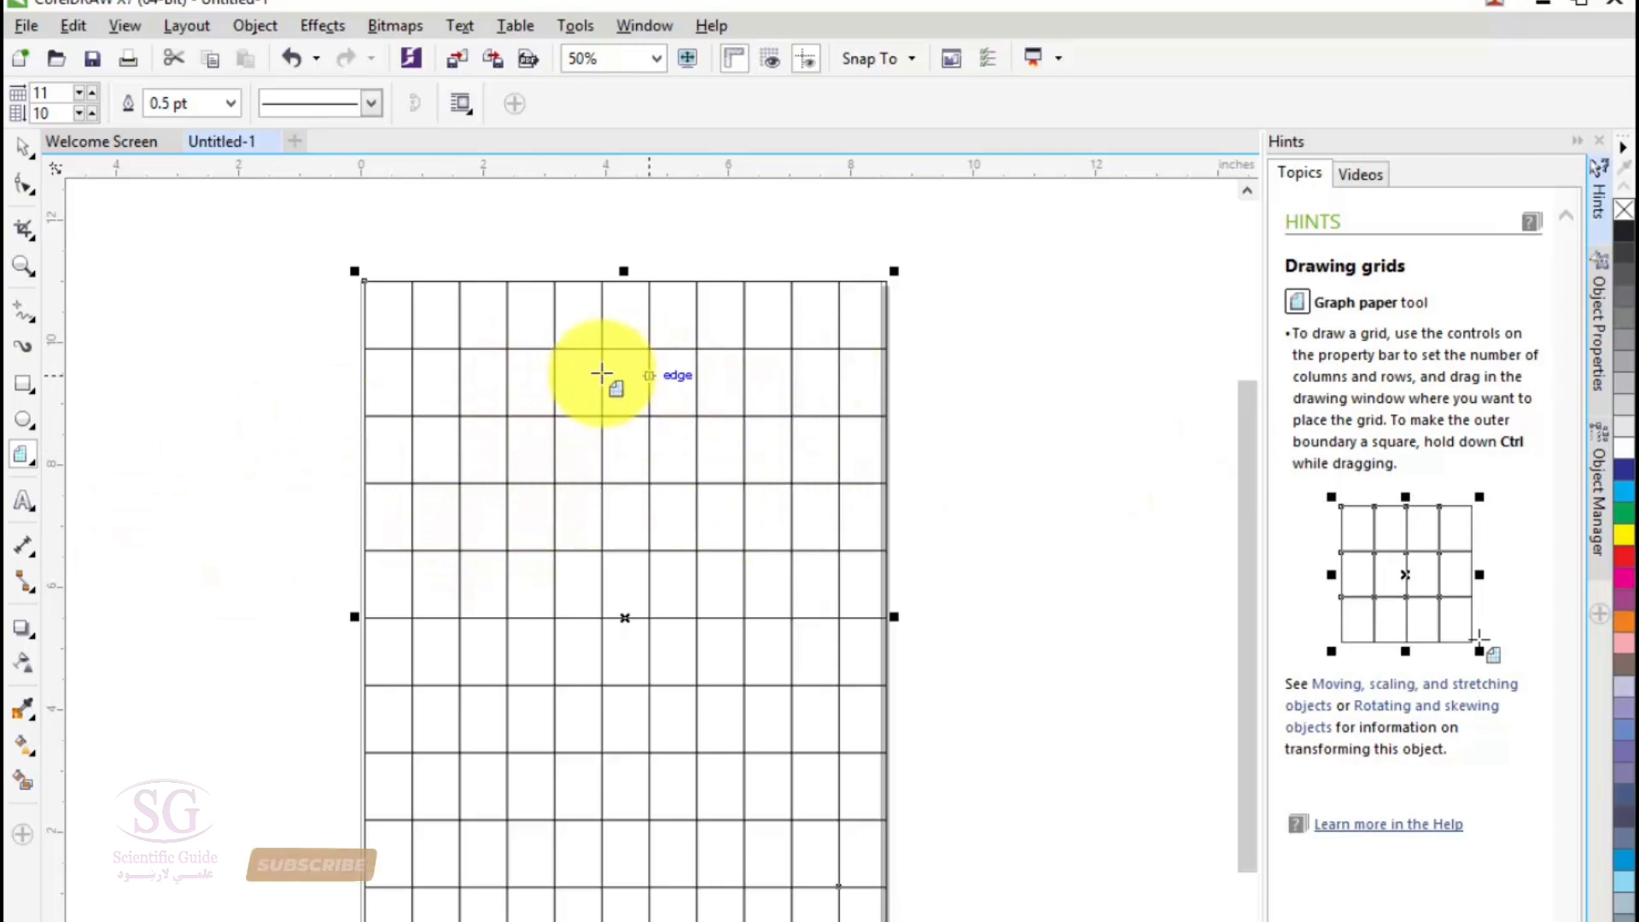
# - Examine the text wrapping styles offered for the grid
pyautogui.click(463, 103)
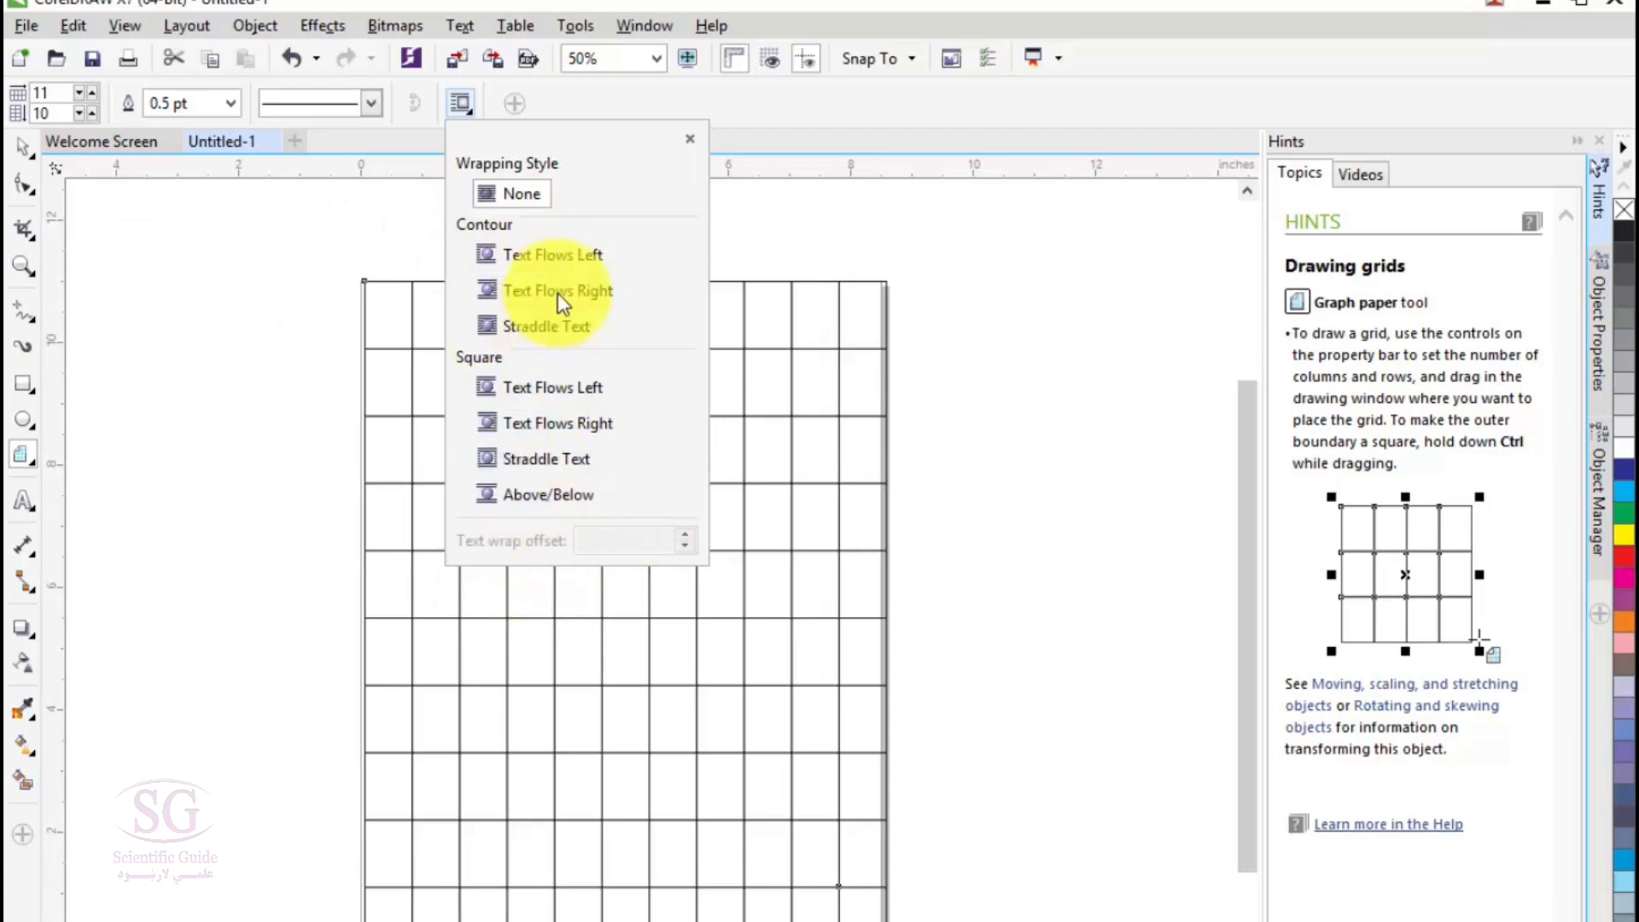
pyautogui.click(1050, 18)
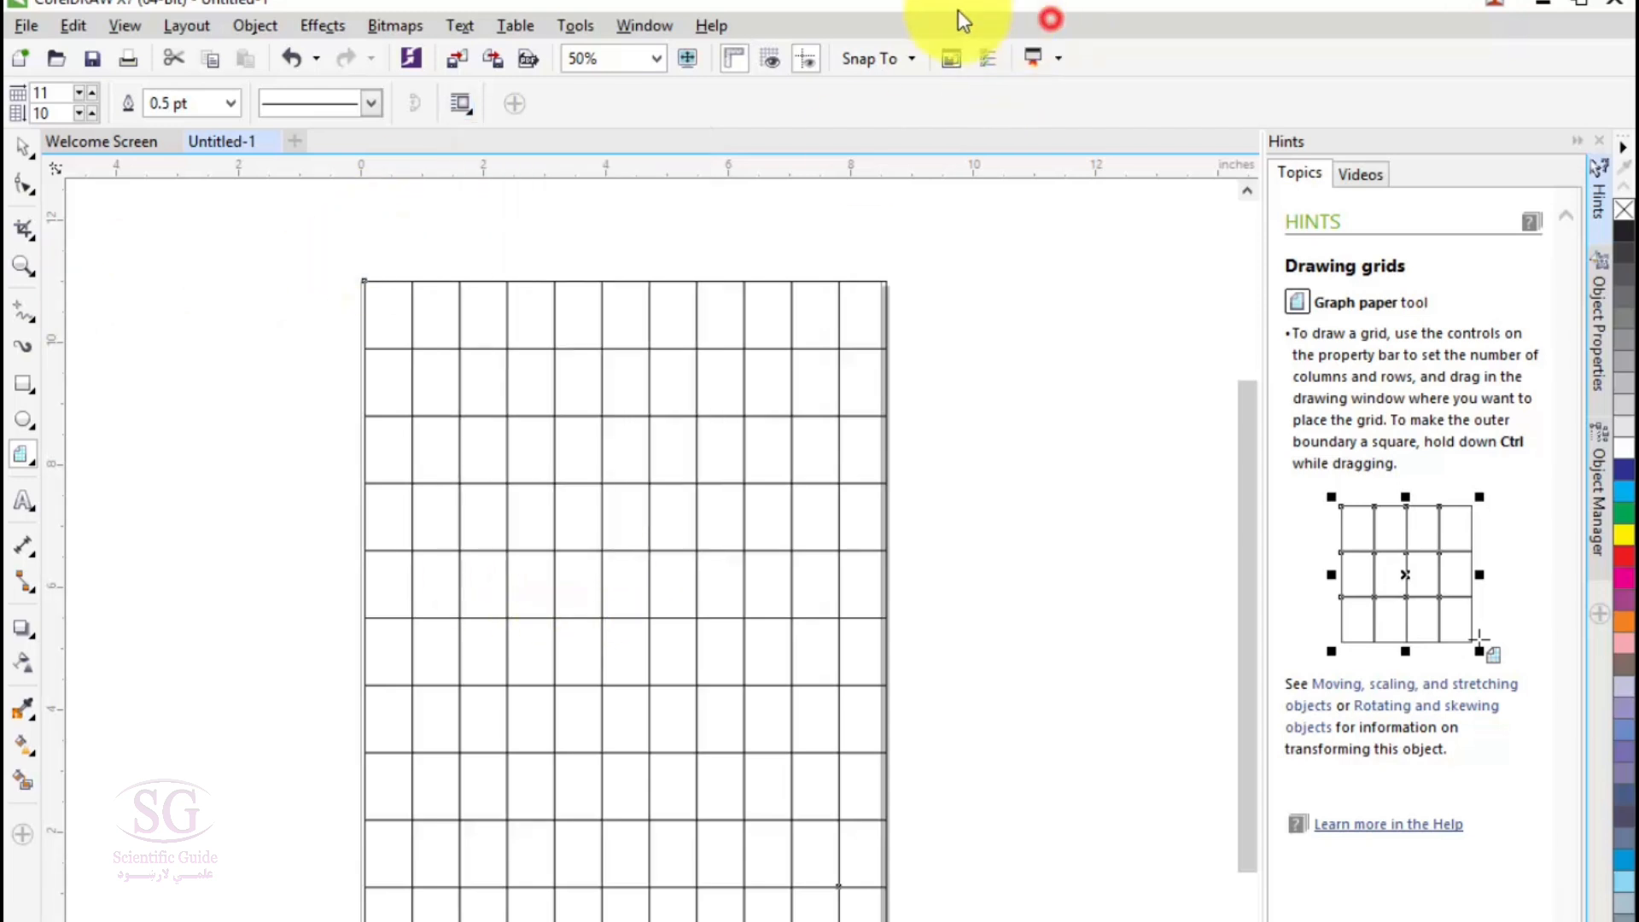
# - Delete the graph paper grid from the page
pyautogui.click(30, 154)
pyautogui.click(560, 603)
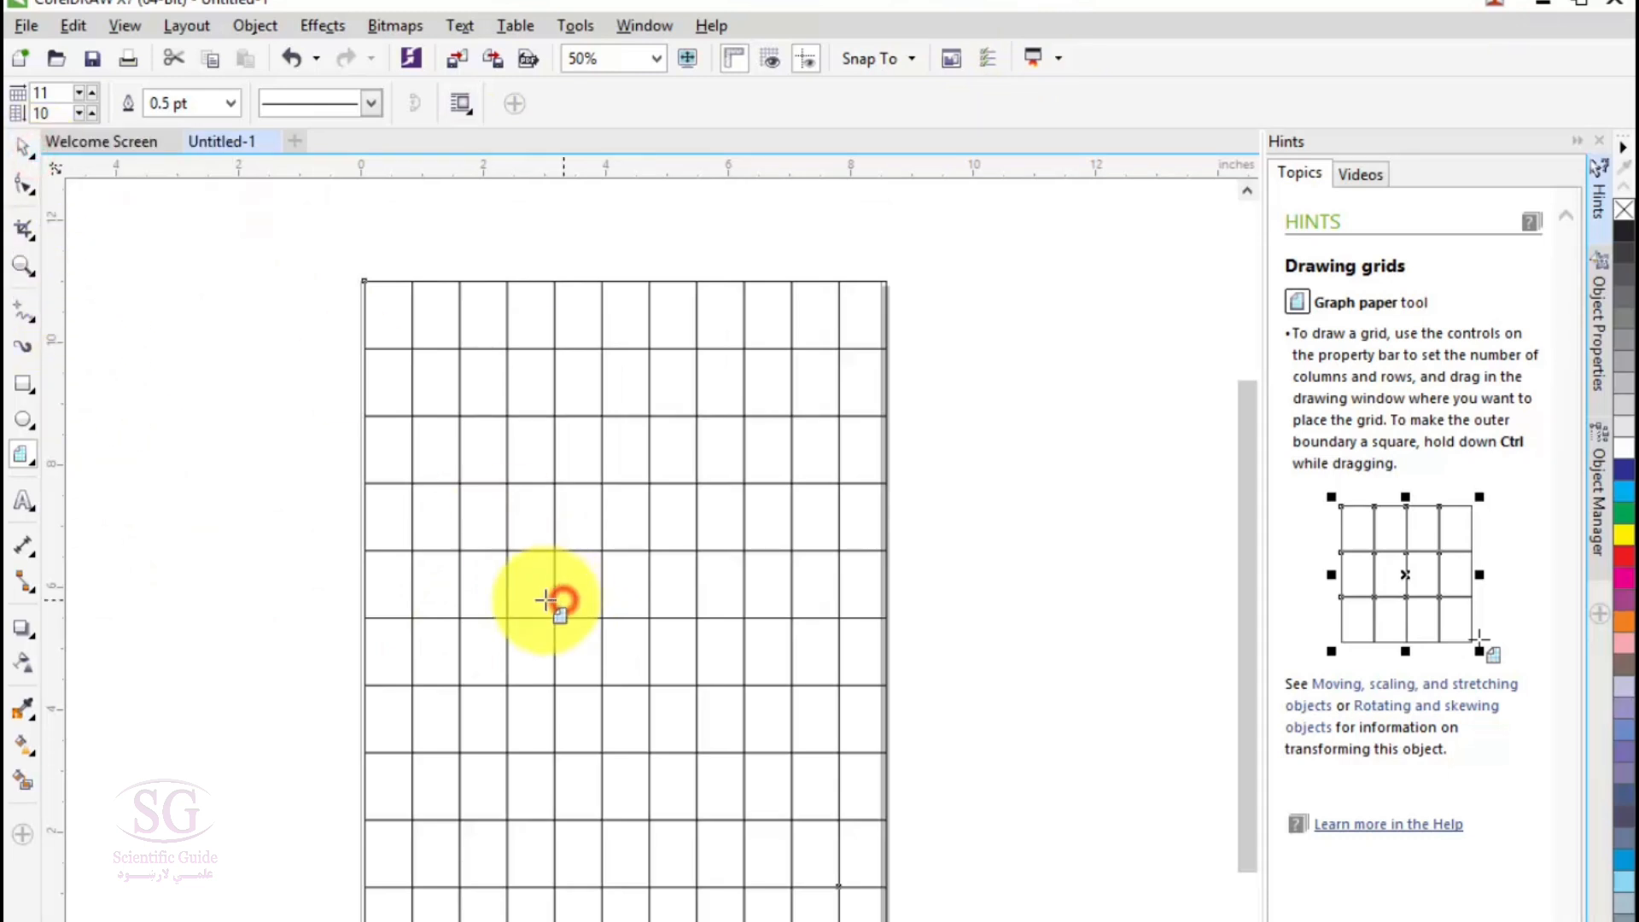
pyautogui.click(21, 147)
pyautogui.press('Delete')
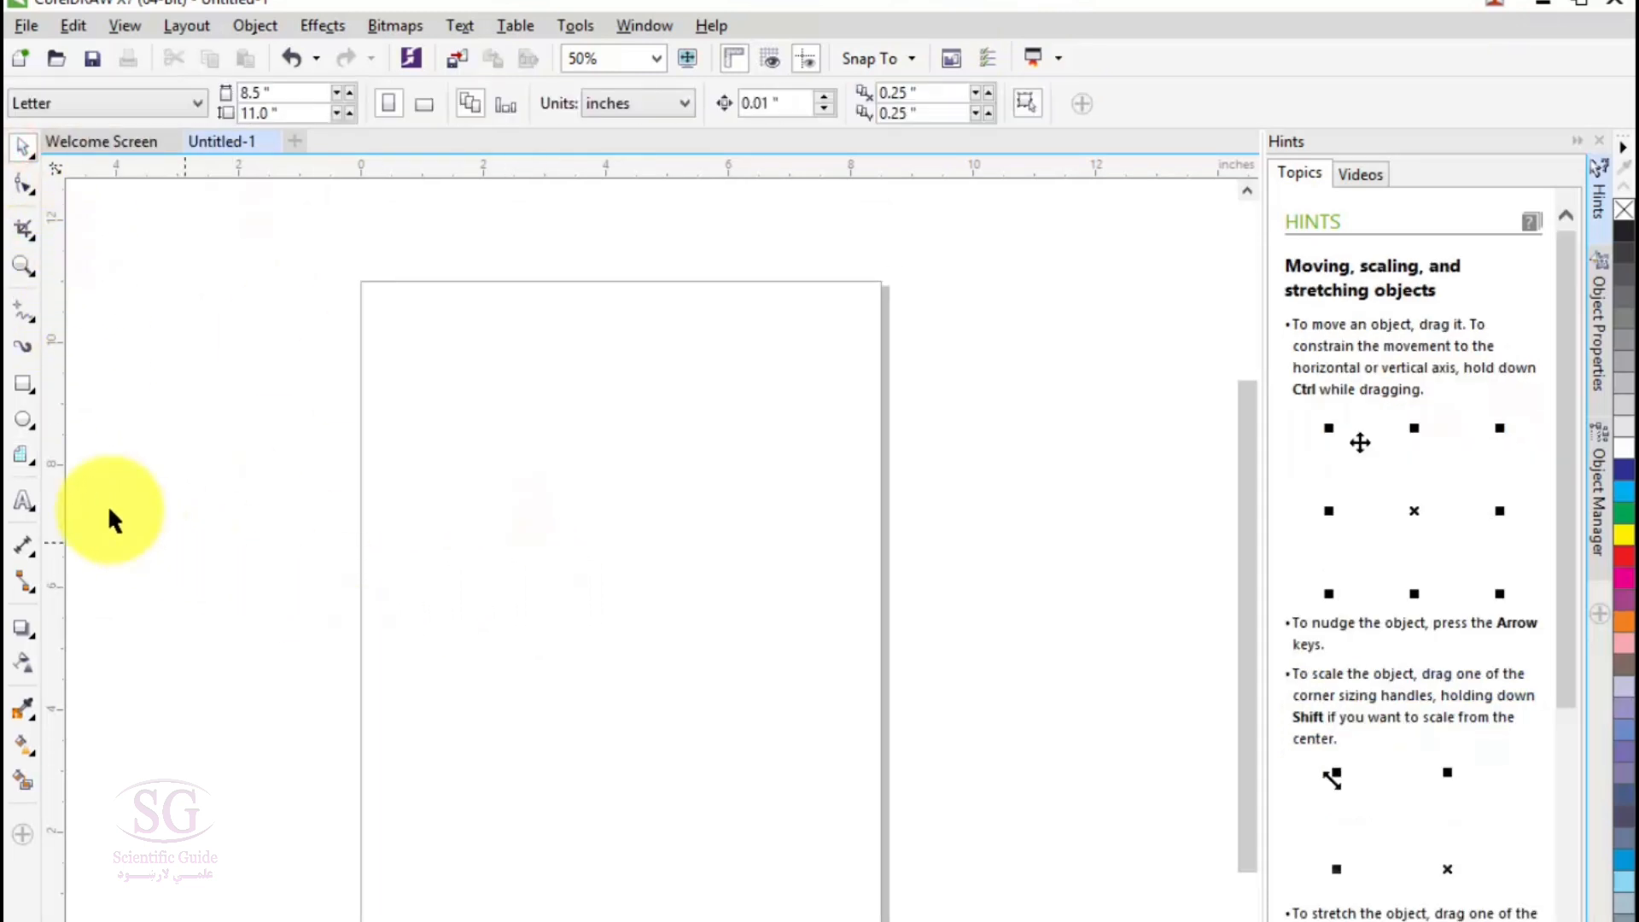
# - Draw a large symmetrical spiral with 4 revolutions on the page
pyautogui.click(24, 454)
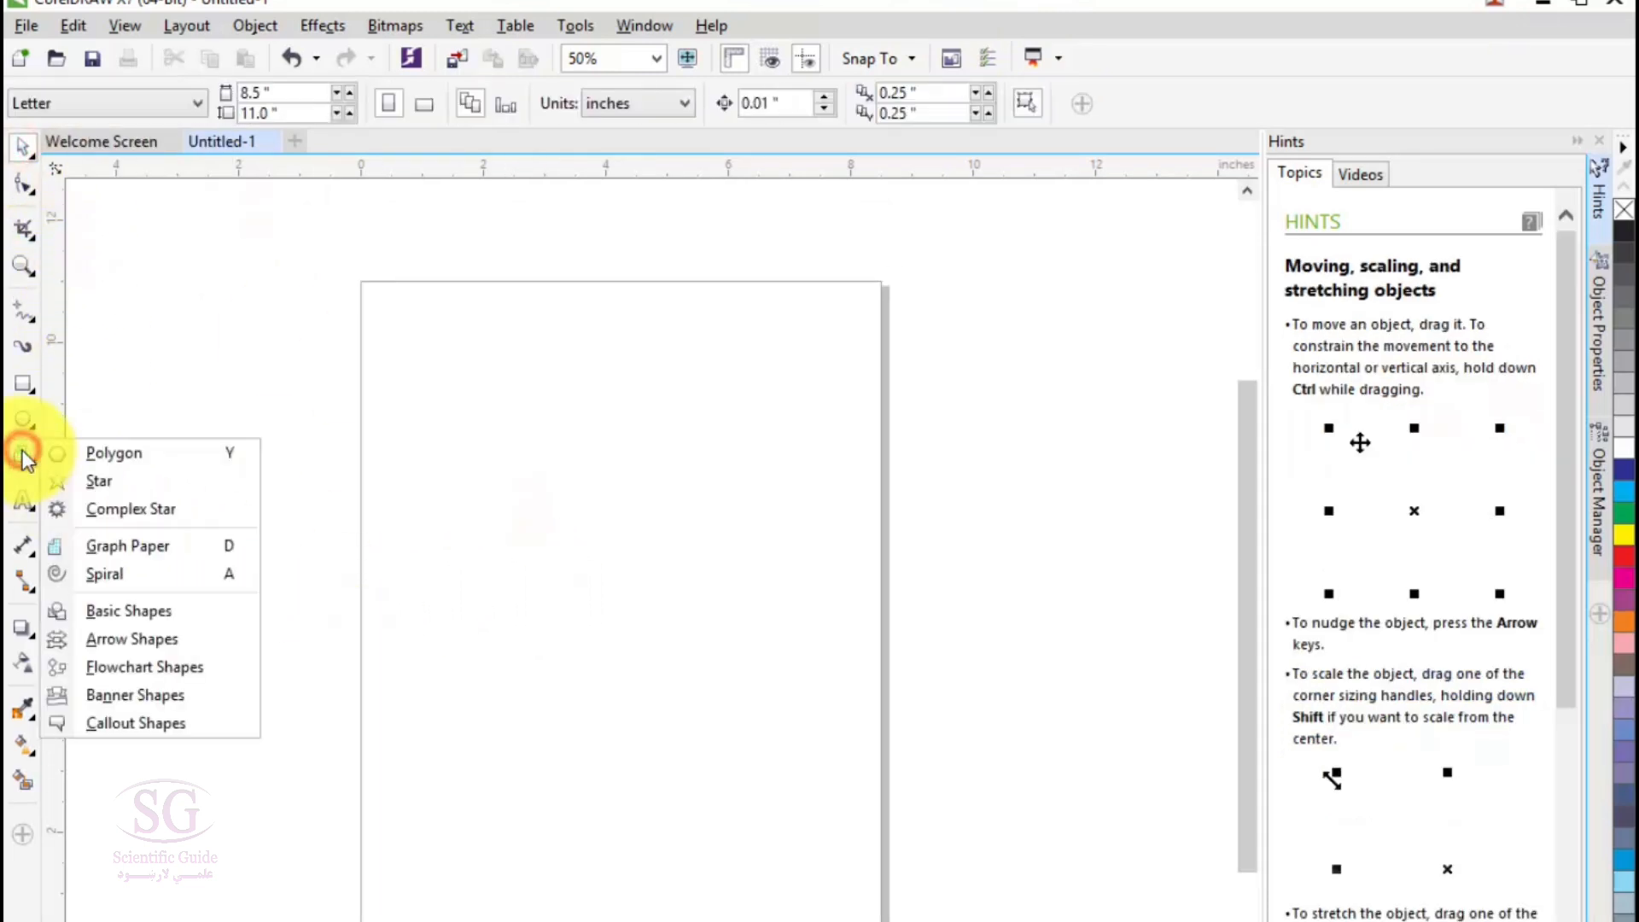
pyautogui.click(108, 575)
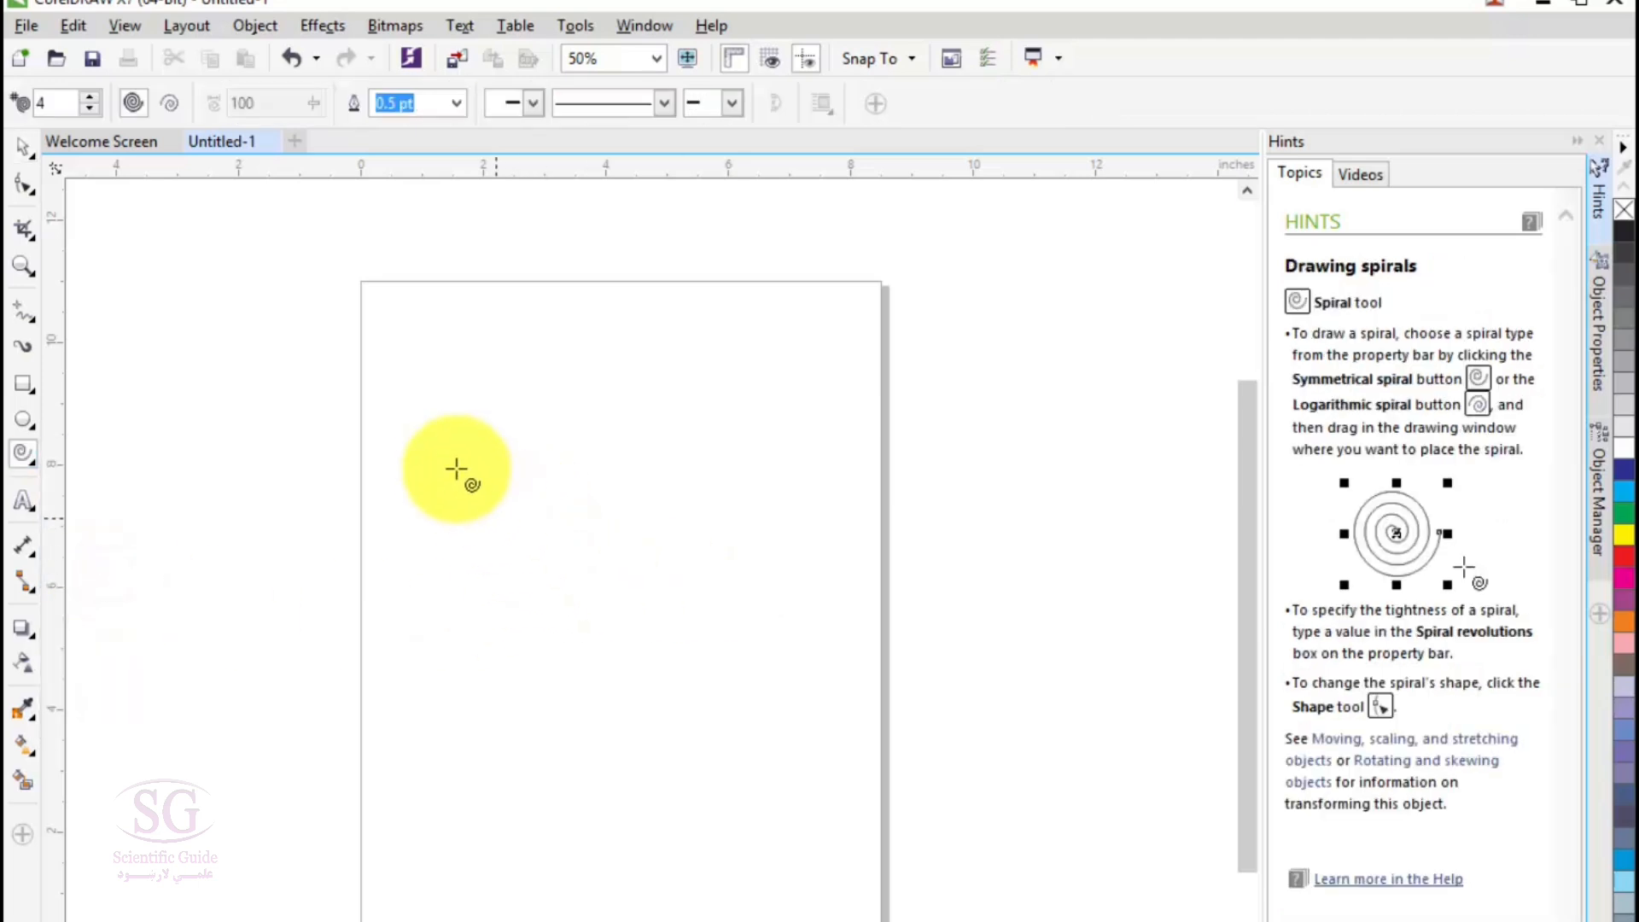
pyautogui.moveTo(450, 452); pyautogui.dragTo(512, 559)
pyautogui.moveTo(603, 691); pyautogui.dragTo(867, 892)
pyautogui.moveTo(655, 656); pyautogui.dragTo(618, 640)
# - Change the spiral's outline colour to magenta
pyautogui.rightClick(1622, 508)
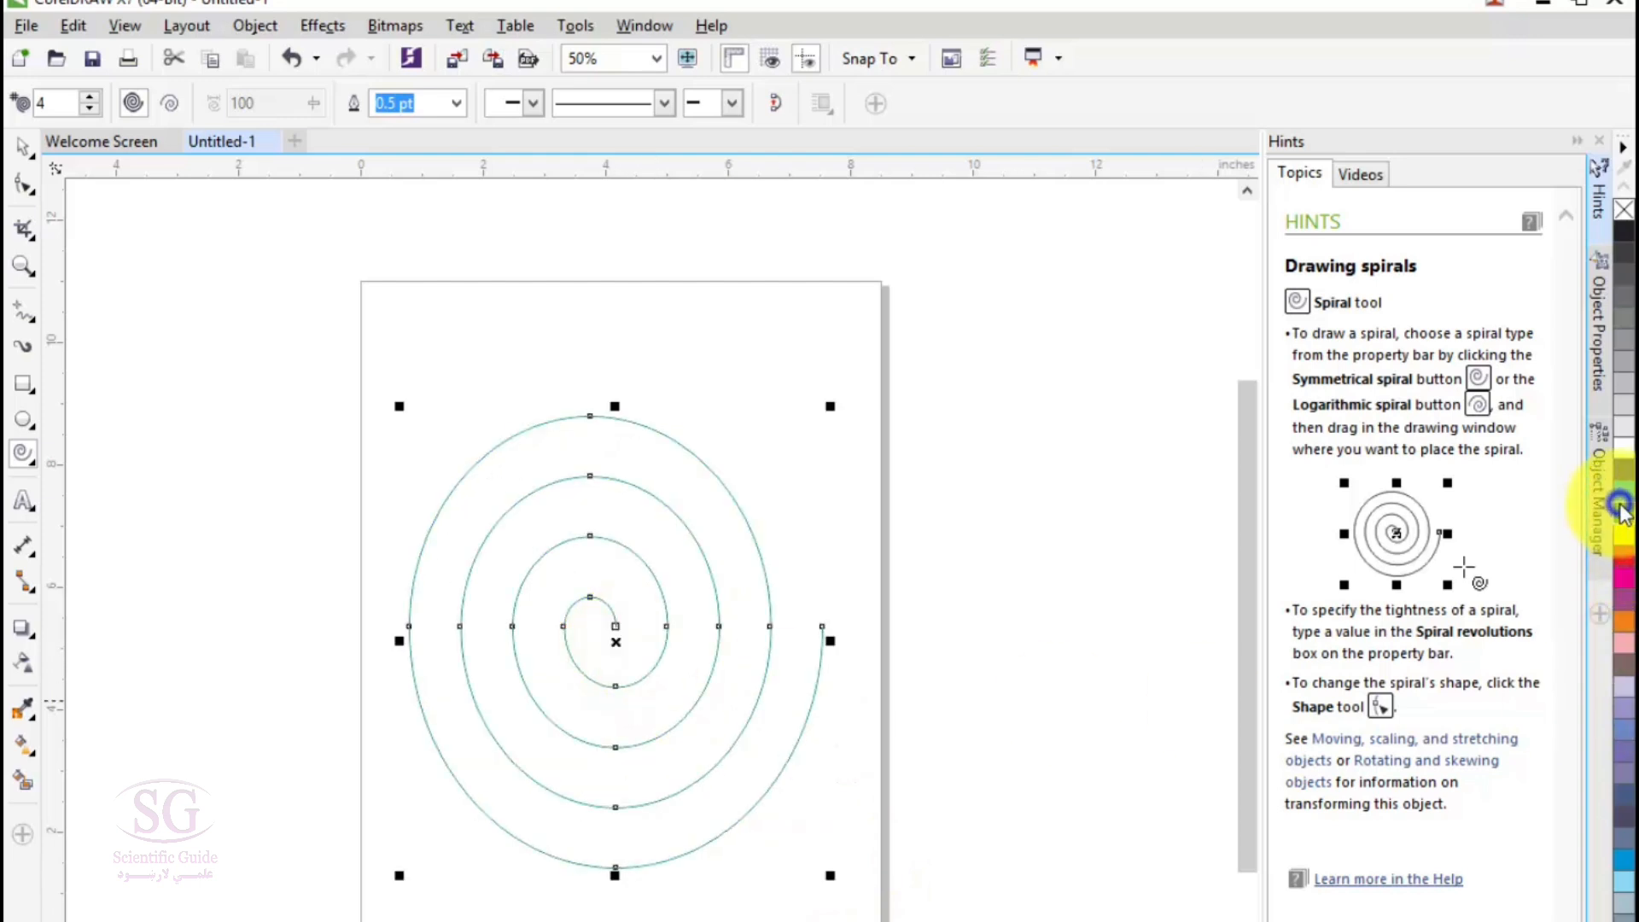
pyautogui.rightClick(1625, 582)
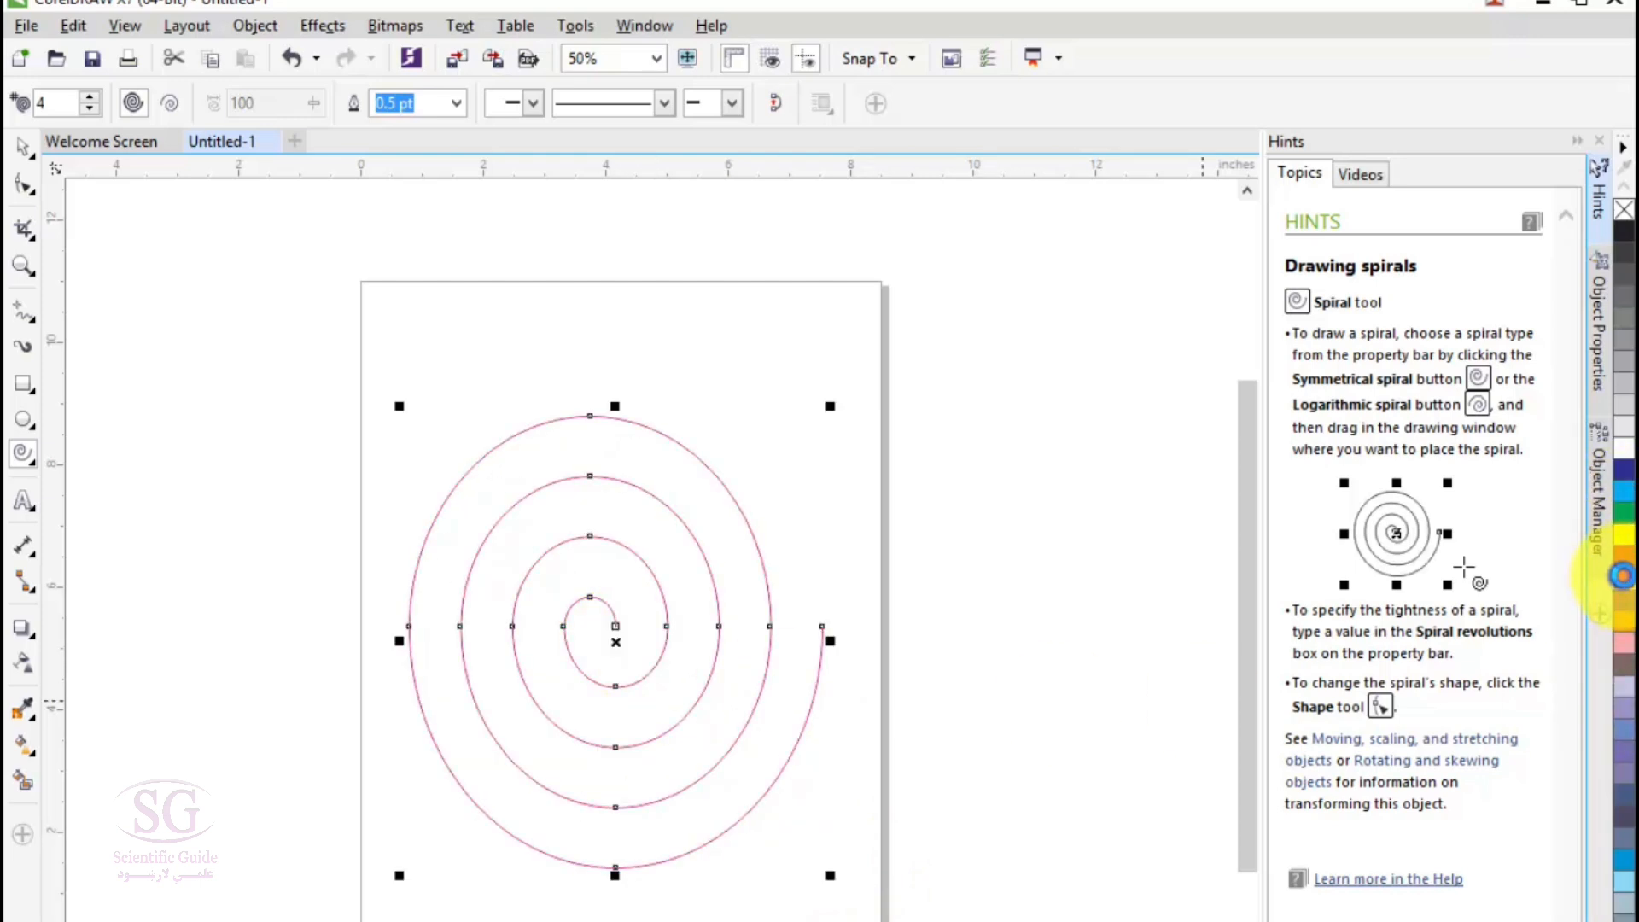
pyautogui.scroll(1, 736, 632)
pyautogui.scroll(-1, 687, 643)
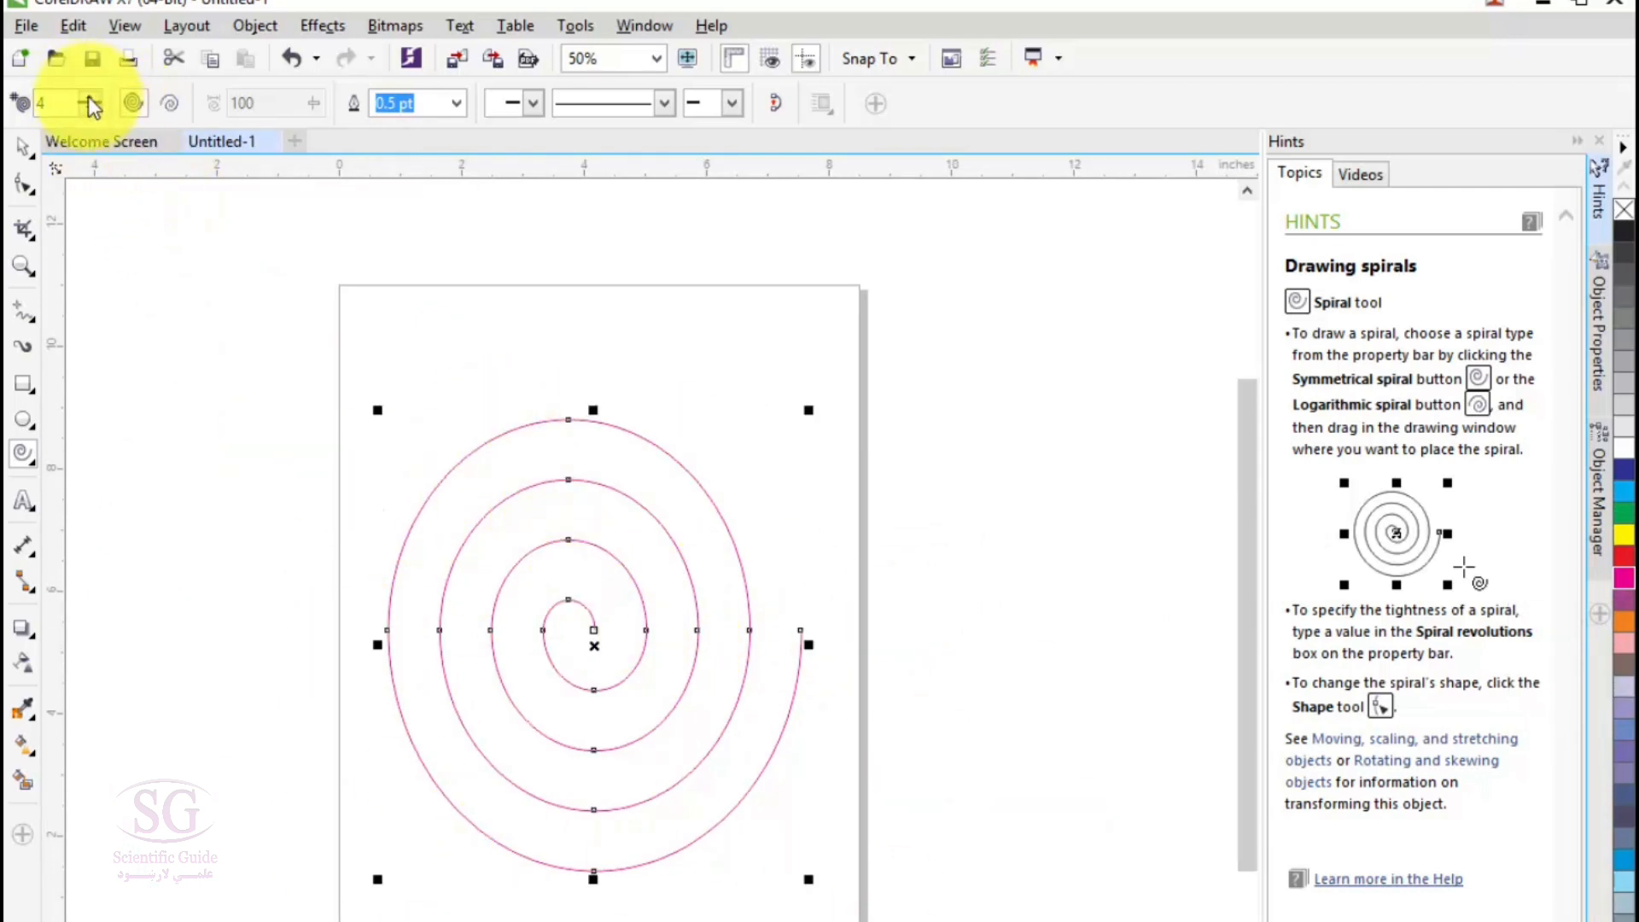
# - Replace the spiral with a new symmetrical spiral of 15 revolutions
pyautogui.click(82, 97)
pyautogui.click(83, 98)
pyautogui.click(83, 97)
pyautogui.click(93, 99)
pyautogui.click(93, 99)
pyautogui.click(94, 99)
pyautogui.click(96, 99)
pyautogui.click(96, 99)
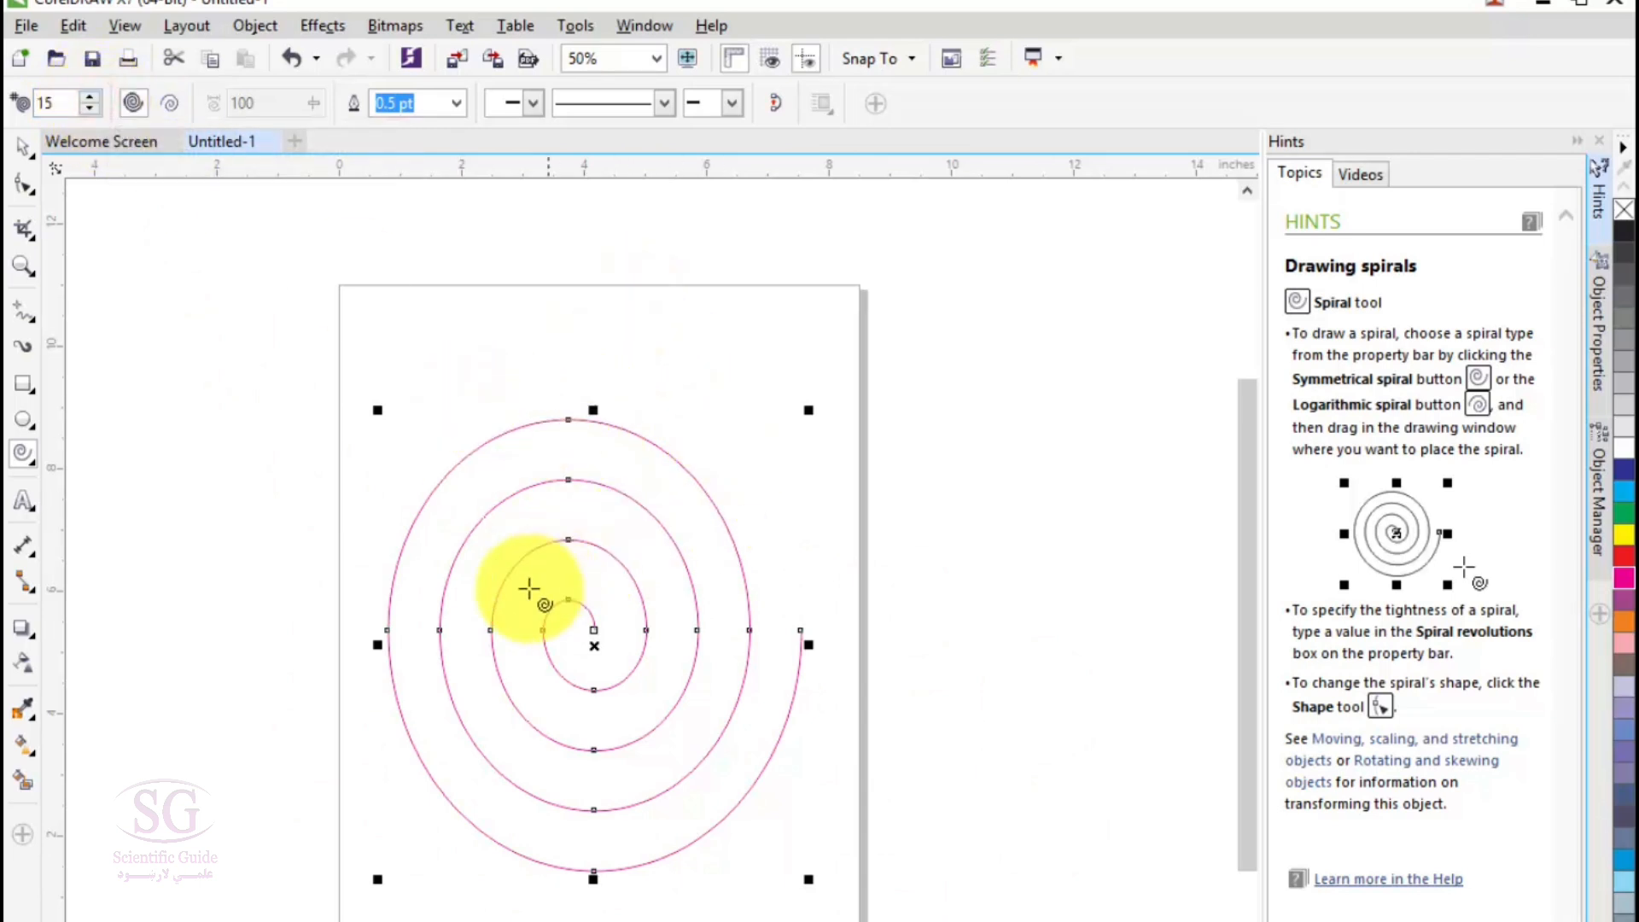
pyautogui.press('Delete')
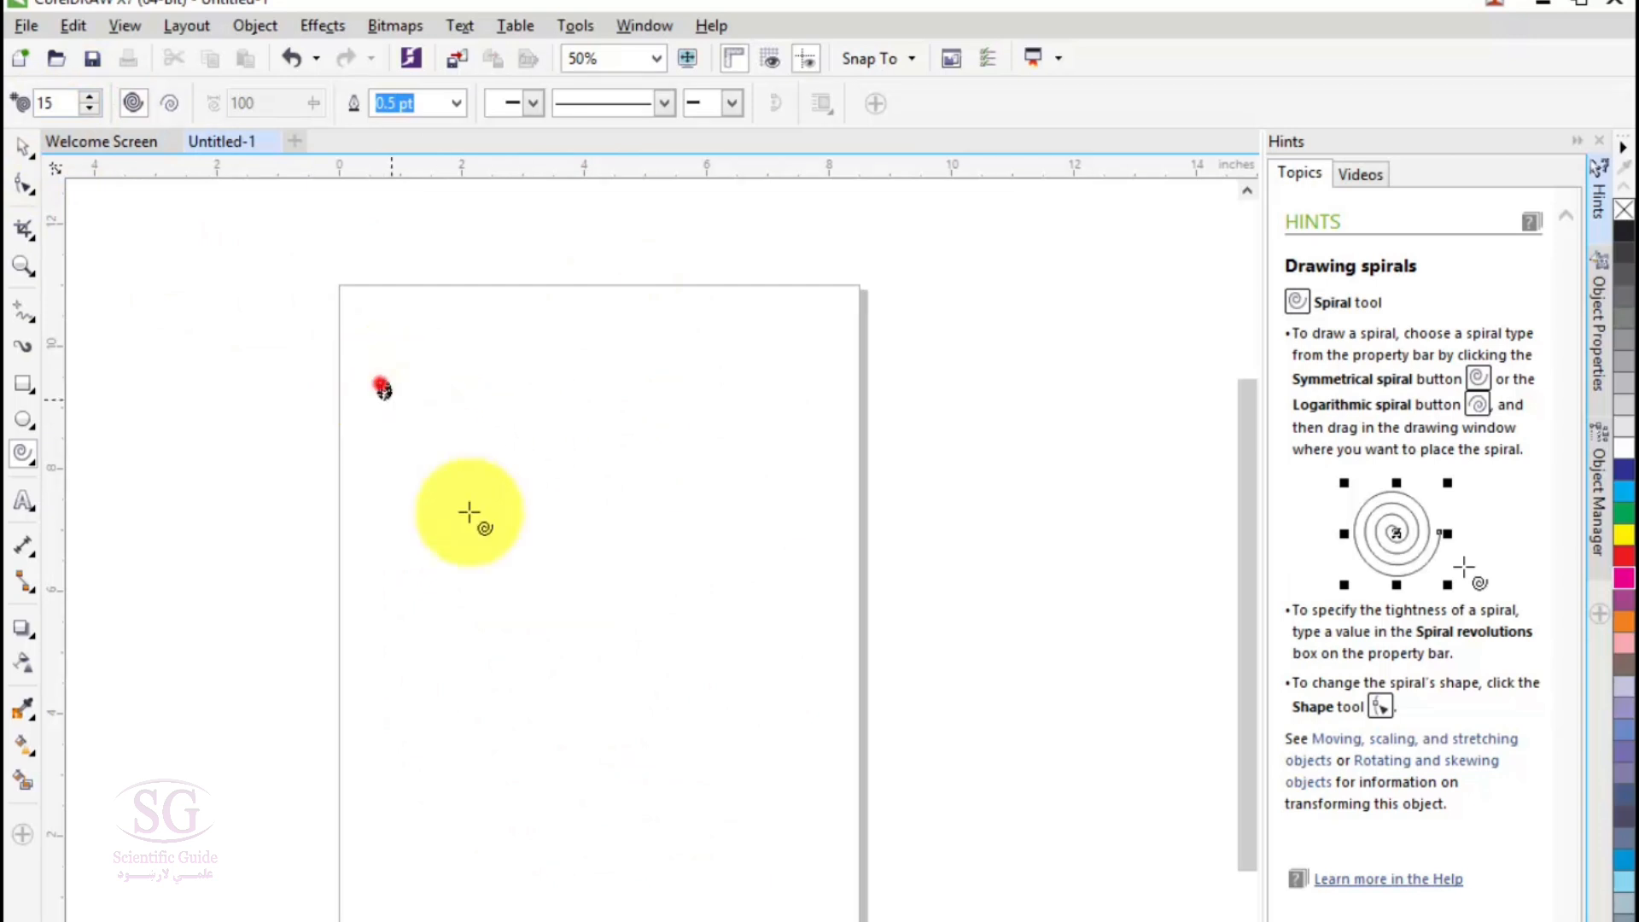
pyautogui.moveTo(369, 373); pyautogui.dragTo(854, 896)
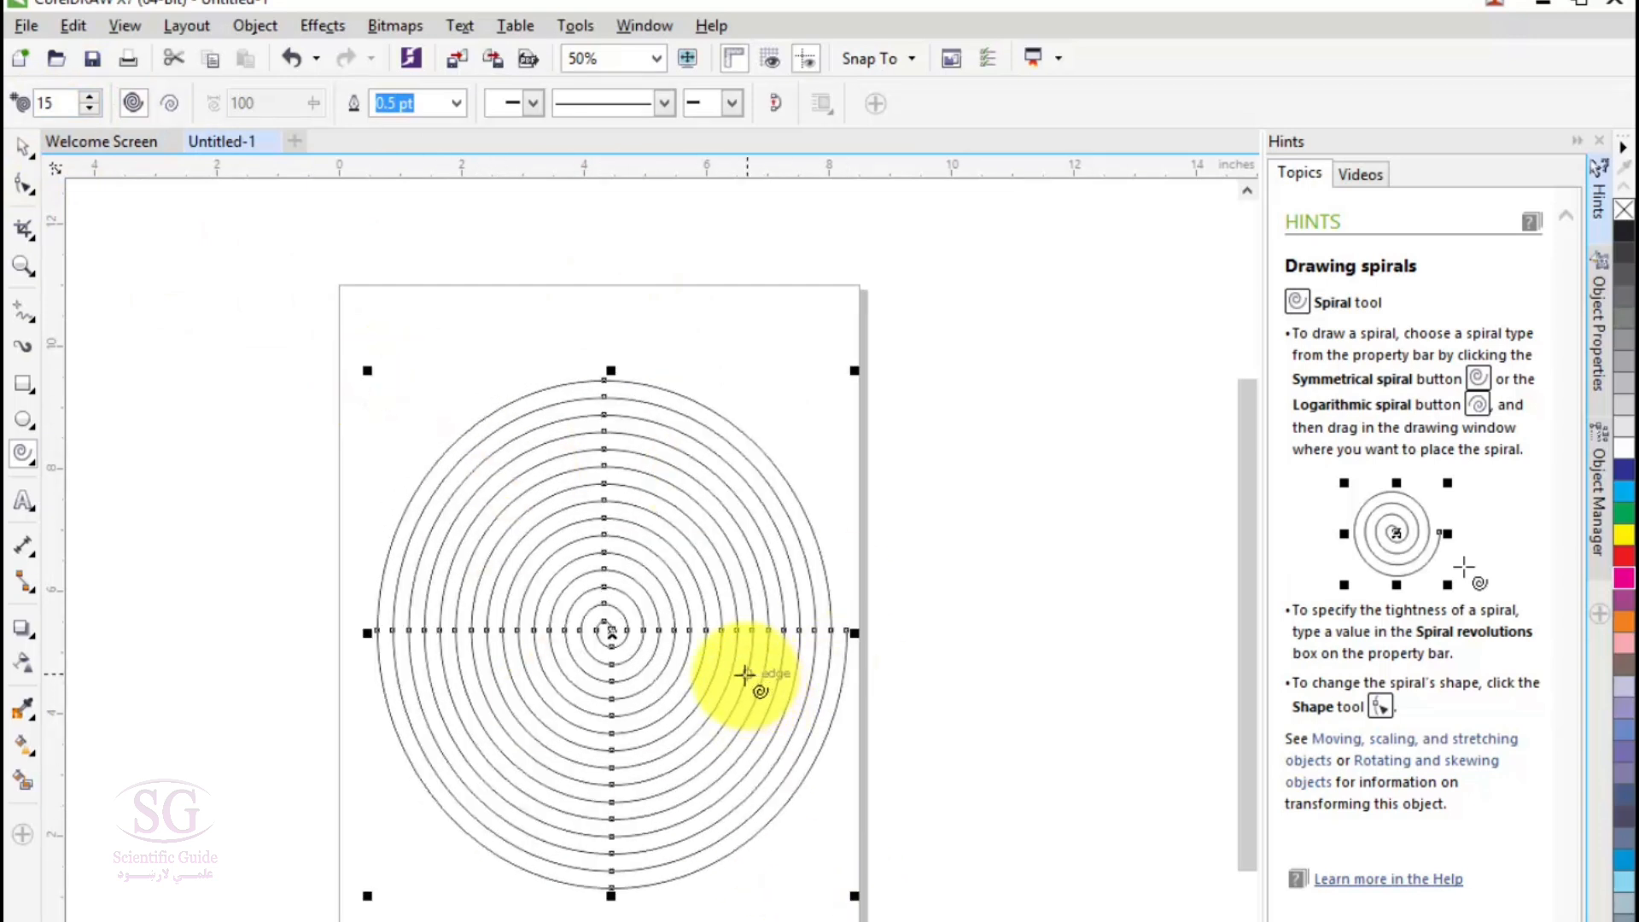
# - Replace the spiral with a denser symmetrical spiral of 23 revolutions
pyautogui.press('Delete')
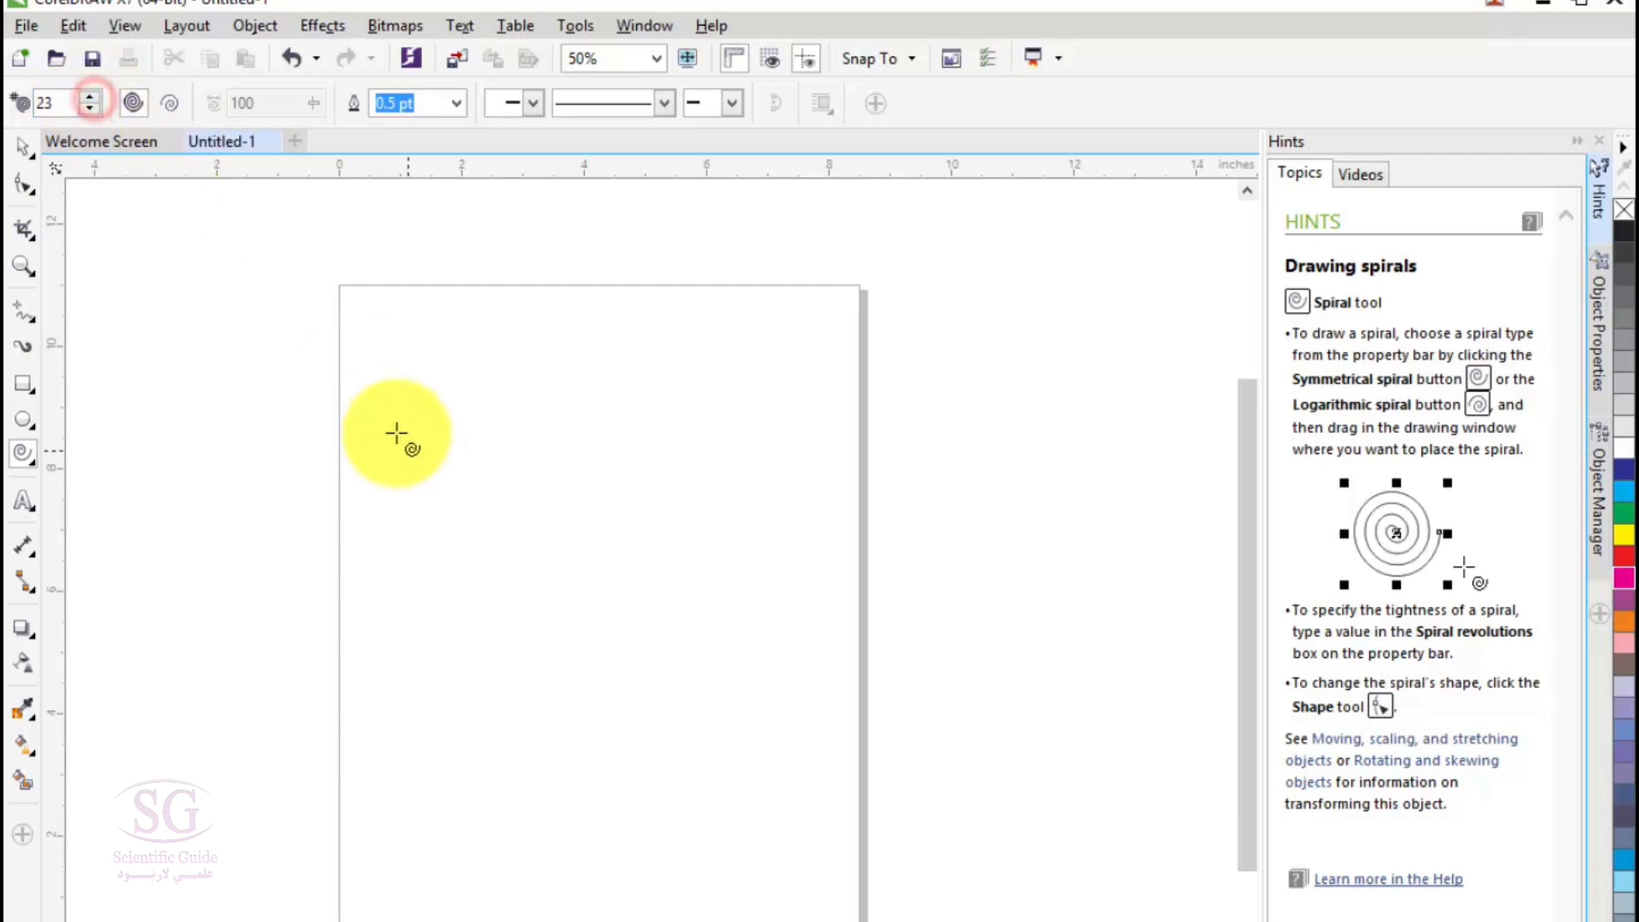
pyautogui.moveTo(386, 420); pyautogui.dragTo(836, 893)
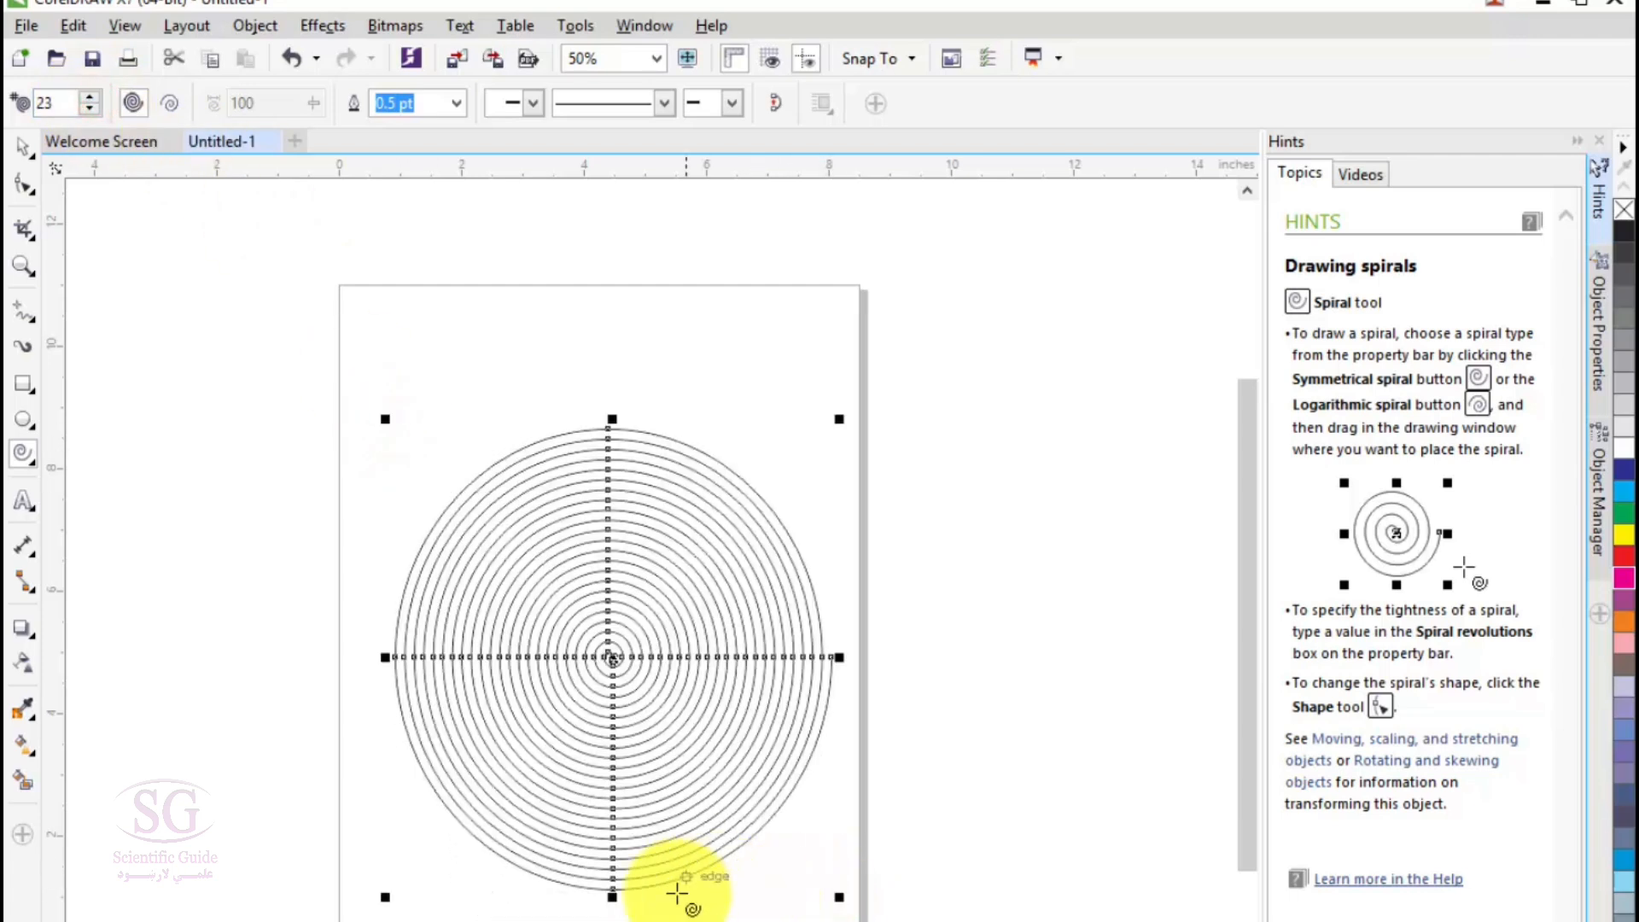
# - Replace the symmetrical spiral with a logarithmic spiral of 10 revolutions
pyautogui.click(171, 102)
pyautogui.press('Delete')
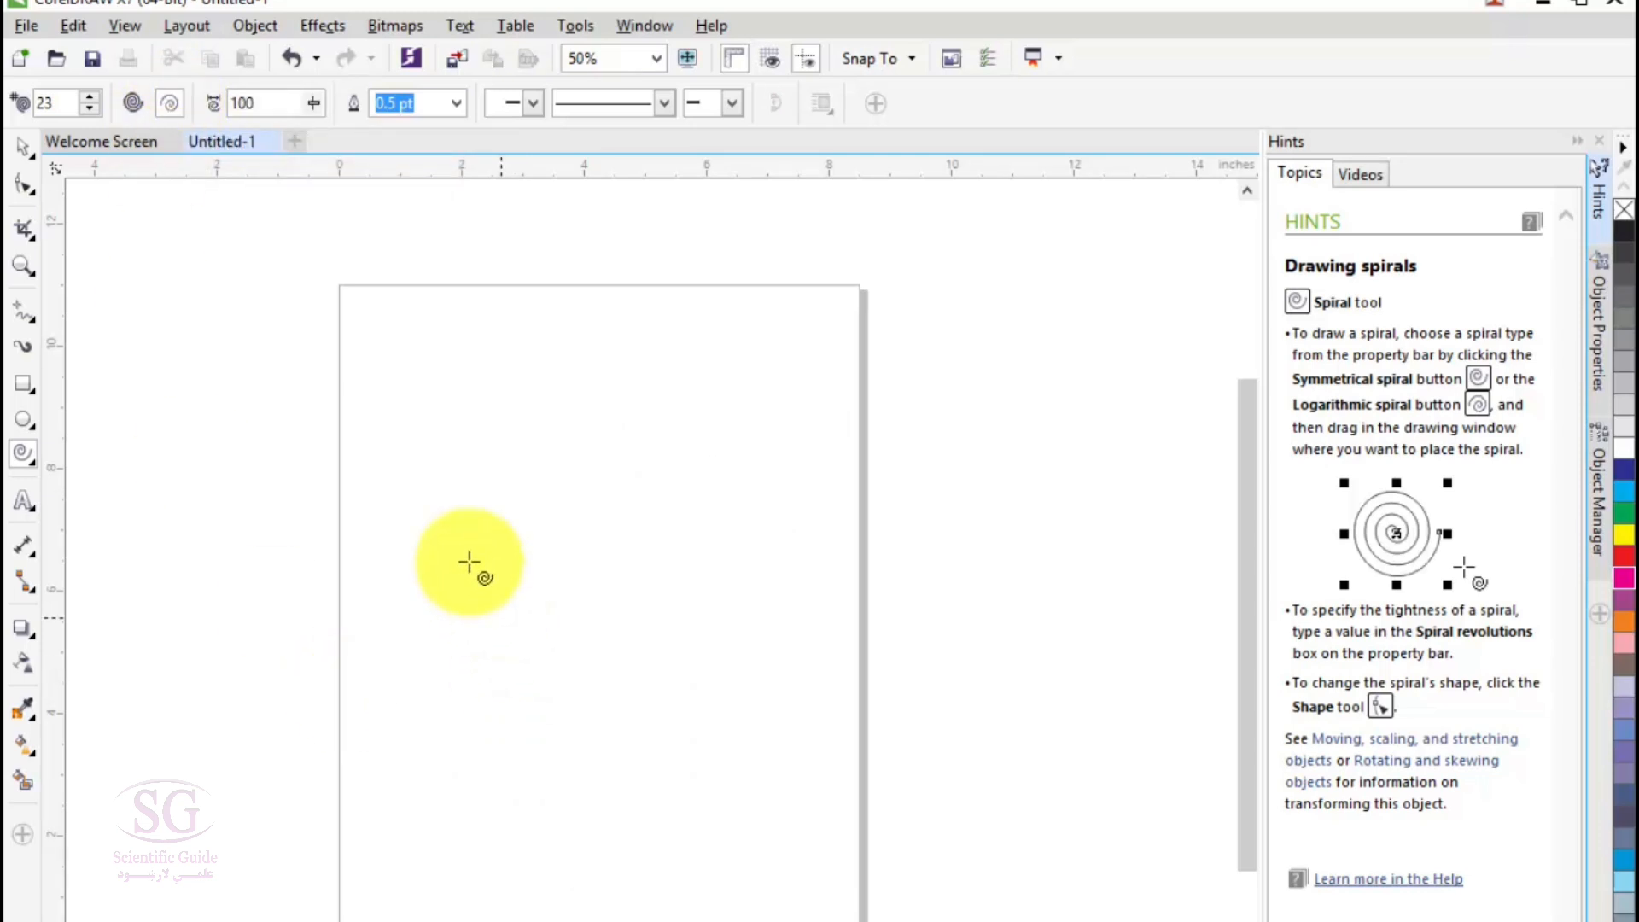
pyautogui.click(88, 96)
pyautogui.click(88, 109)
pyautogui.click(88, 109)
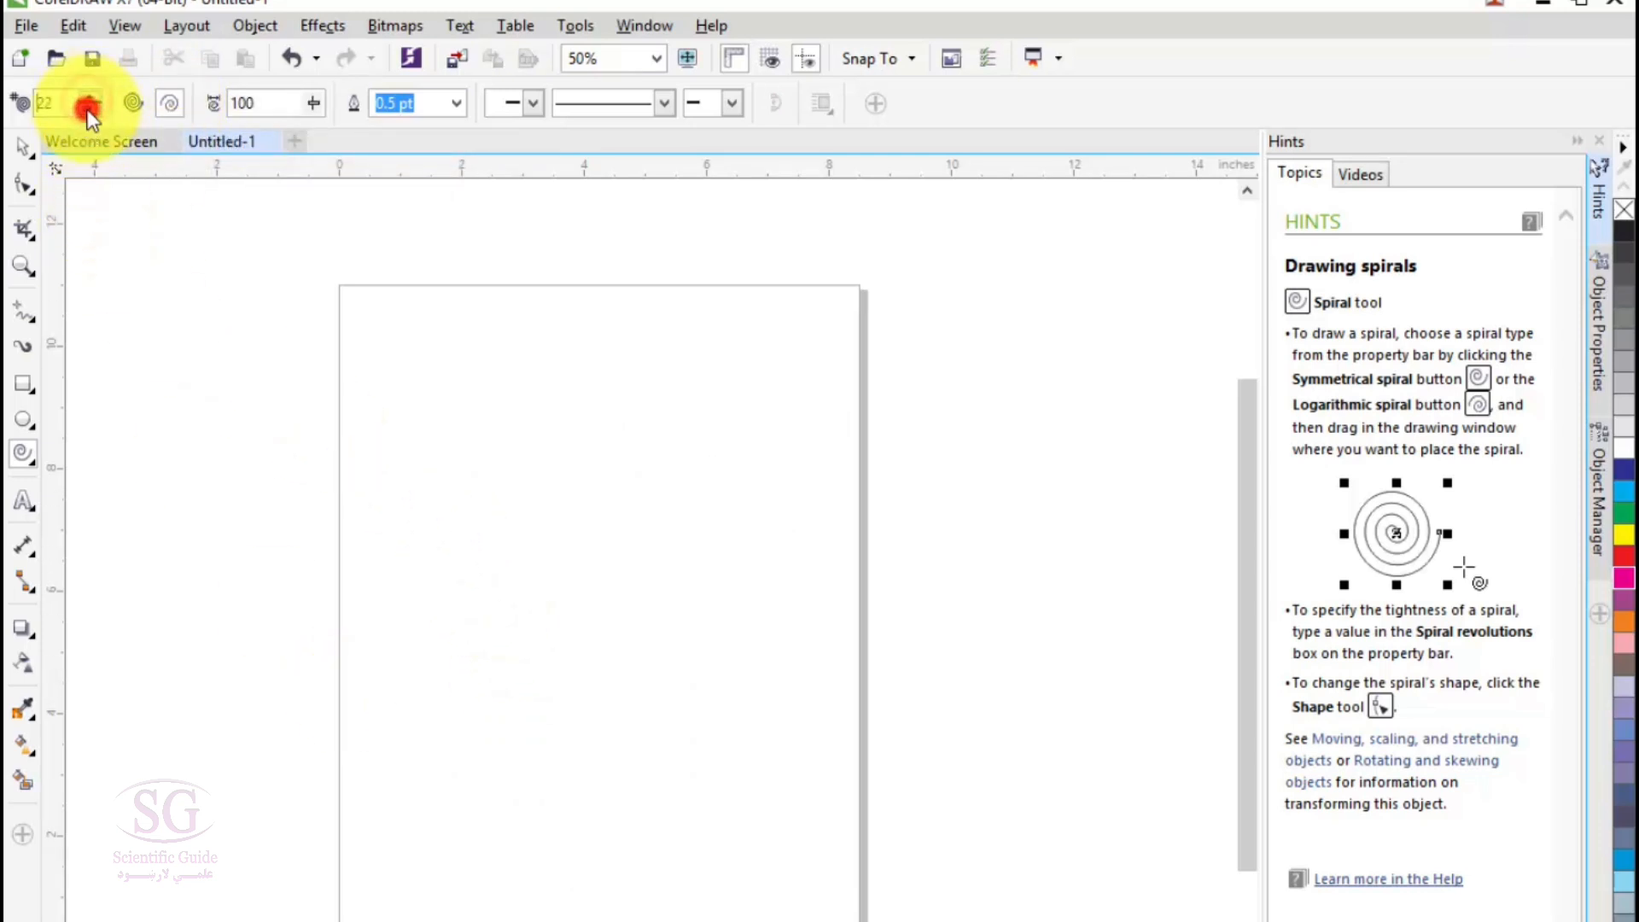
pyautogui.doubleClick(67, 98)
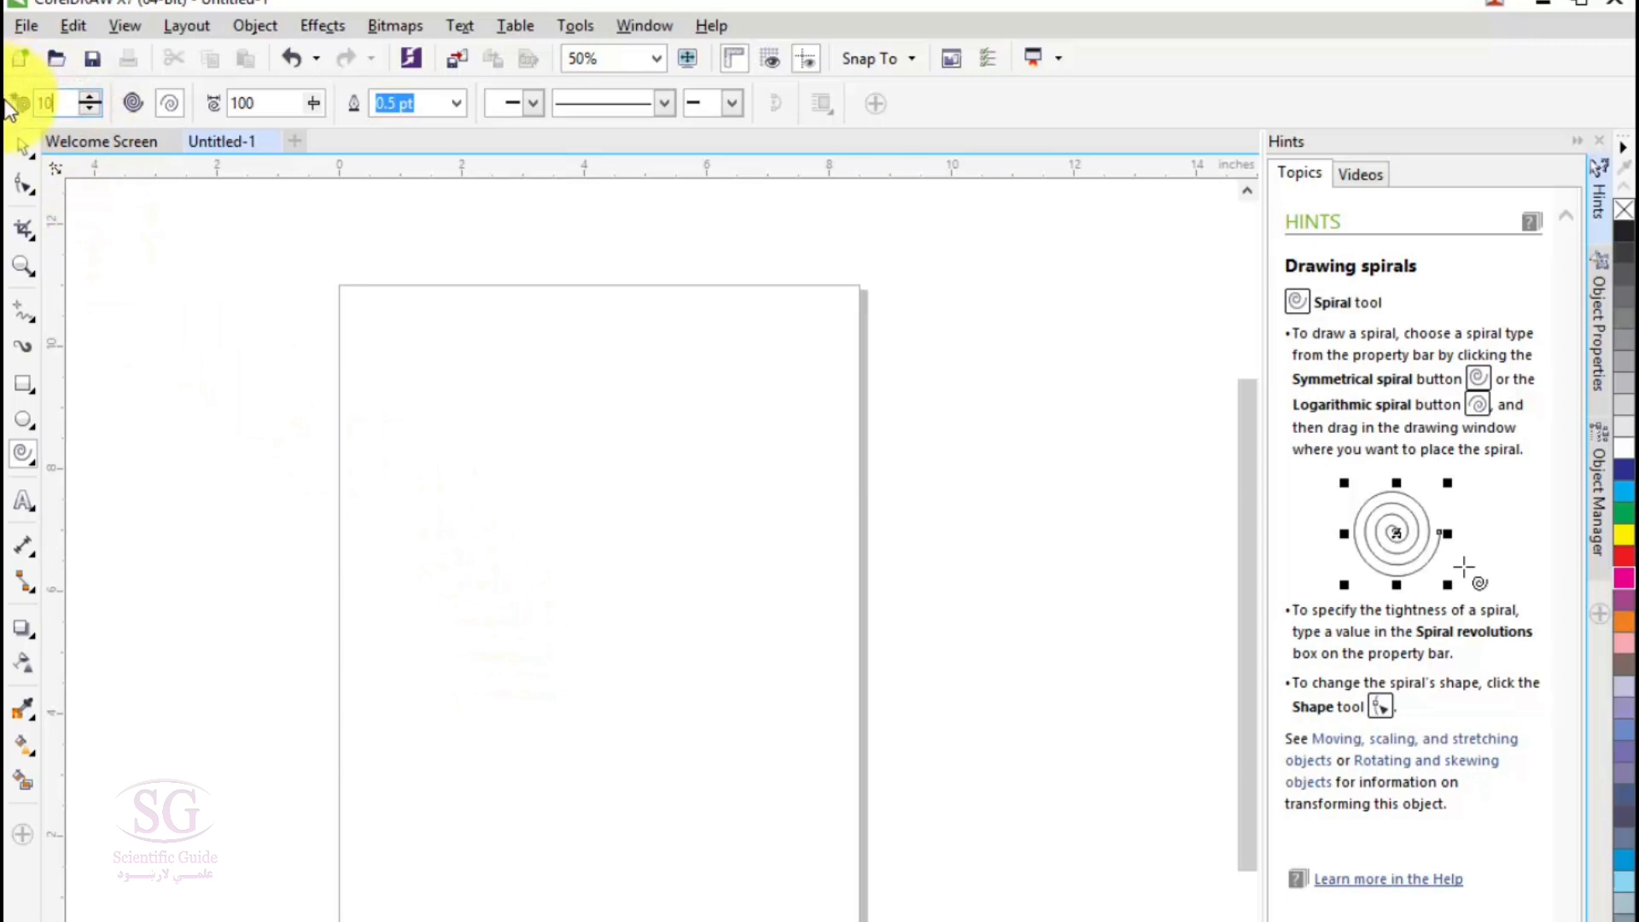
pyautogui.write('10')
pyautogui.moveTo(420, 393); pyautogui.dragTo(781, 820)
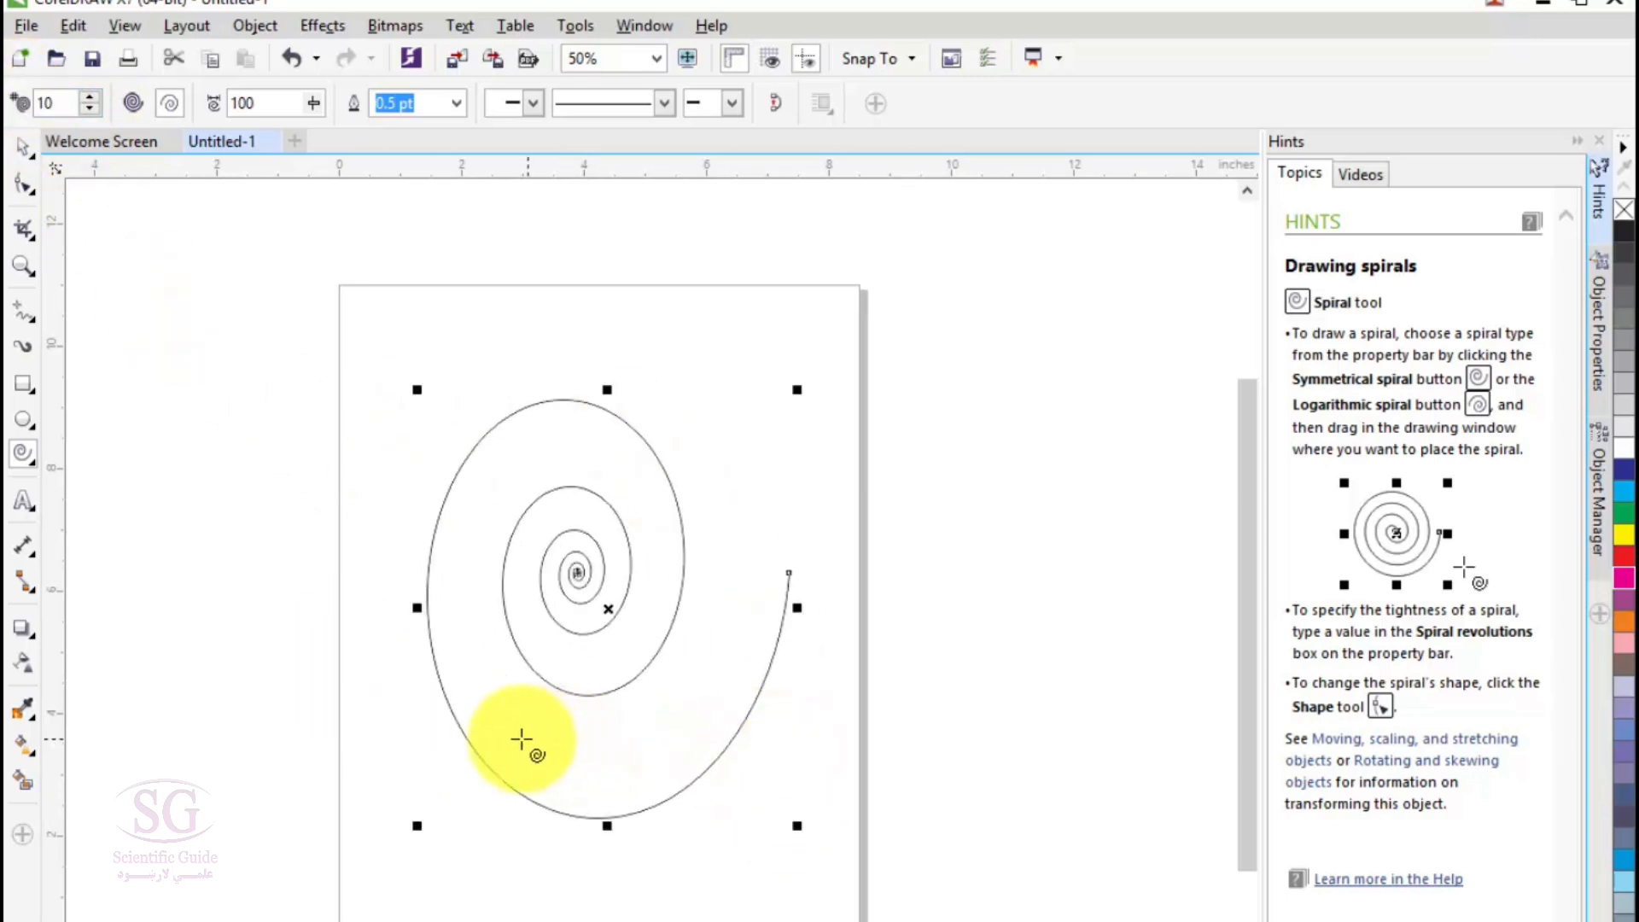
# - Draw two symmetrical spirals of 10 revolutions, one on either side of the logarithmic spiral
pyautogui.click(133, 102)
pyautogui.moveTo(182, 408); pyautogui.dragTo(513, 919)
pyautogui.moveTo(887, 410); pyautogui.dragTo(1226, 784)
# - Draw three more logarithmic spirals, one across the page's upper right corner and two along its lower edge
pyautogui.click(172, 106)
pyautogui.moveTo(641, 268)
pyautogui.mouseDown()
pyautogui.moveTo(808, 418)
pyautogui.moveTo(933, 489)
pyautogui.mouseUp()
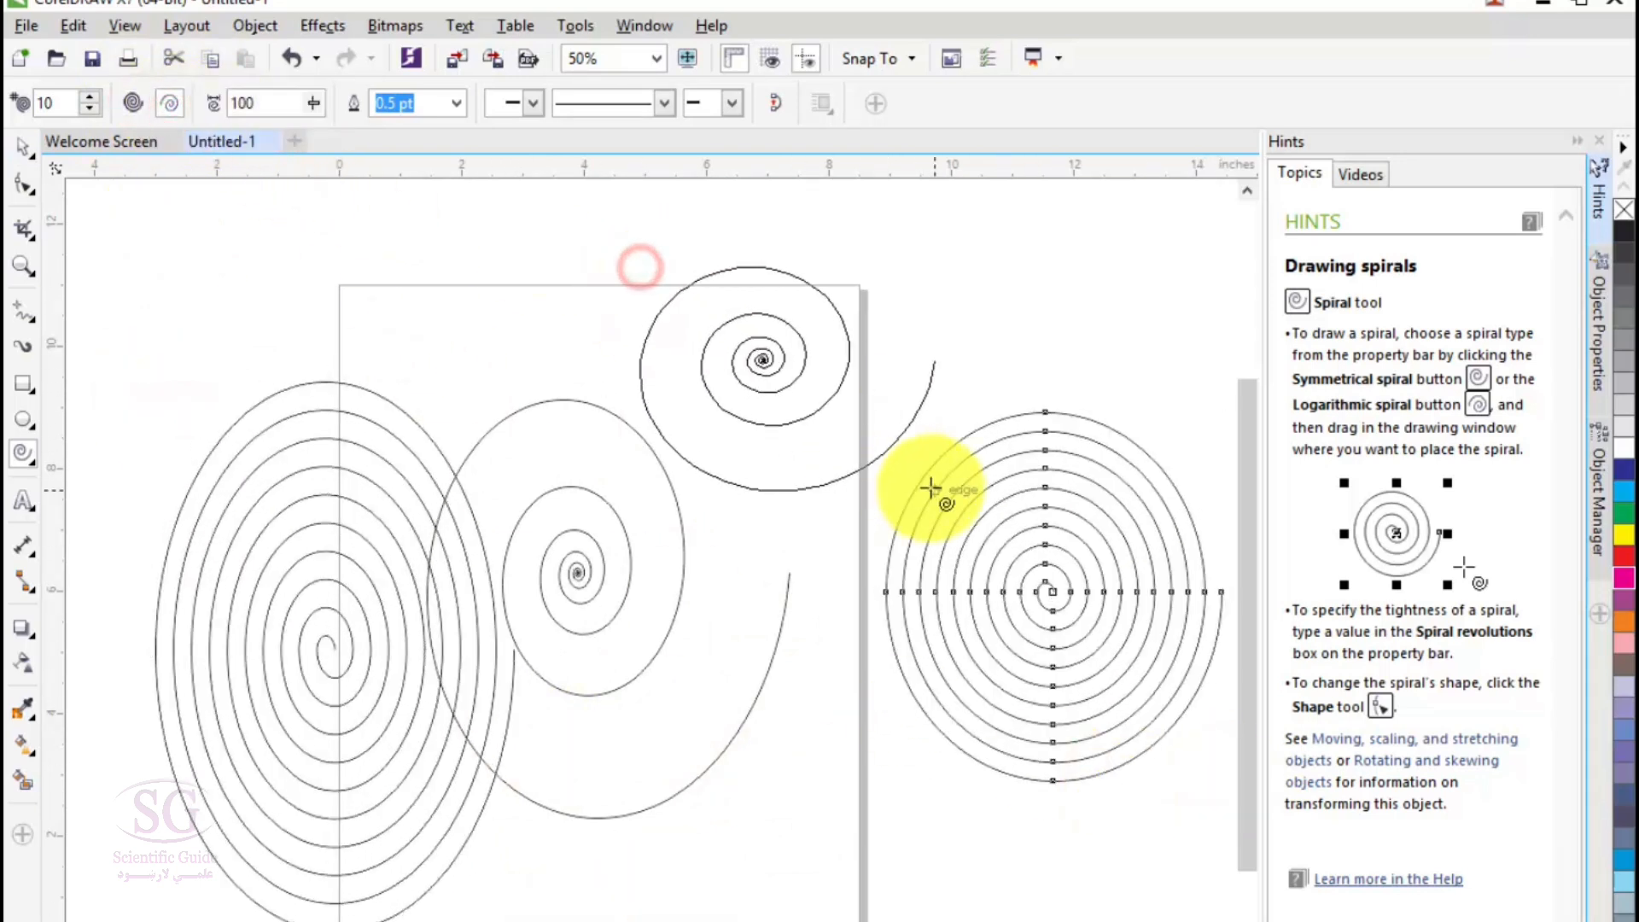
pyautogui.moveTo(928, 865)
pyautogui.mouseDown()
pyautogui.moveTo(651, 921)
pyautogui.moveTo(732, 921)
pyautogui.mouseUp()
pyautogui.moveTo(642, 739); pyautogui.dragTo(431, 921)
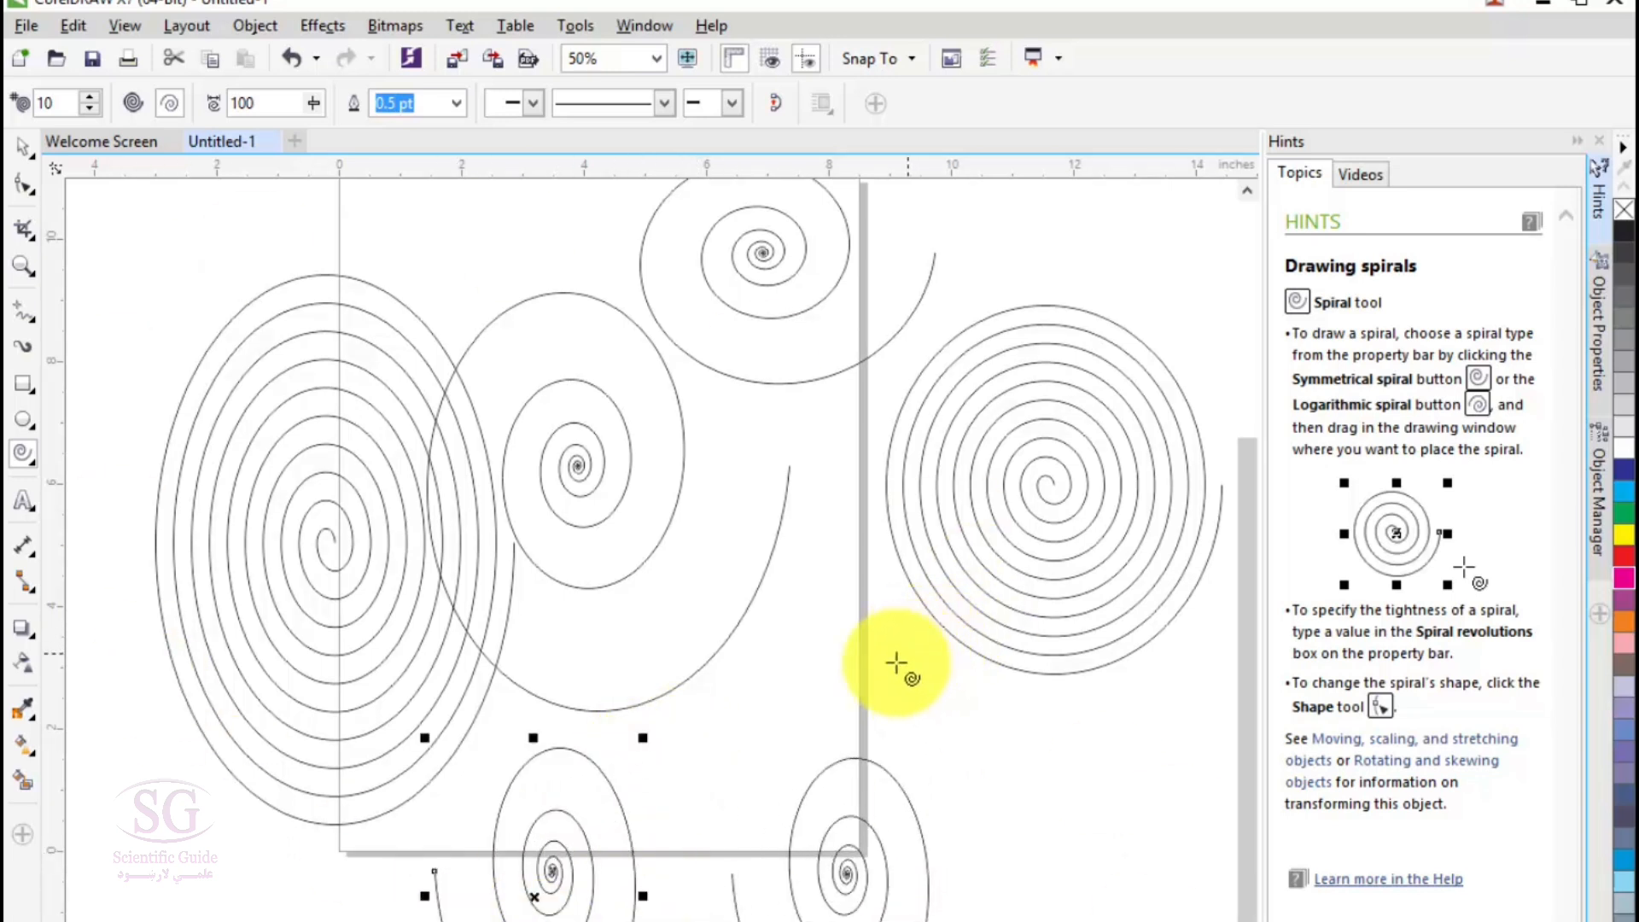
# - Delete all the spirals from the drawing
pyautogui.press('Delete')
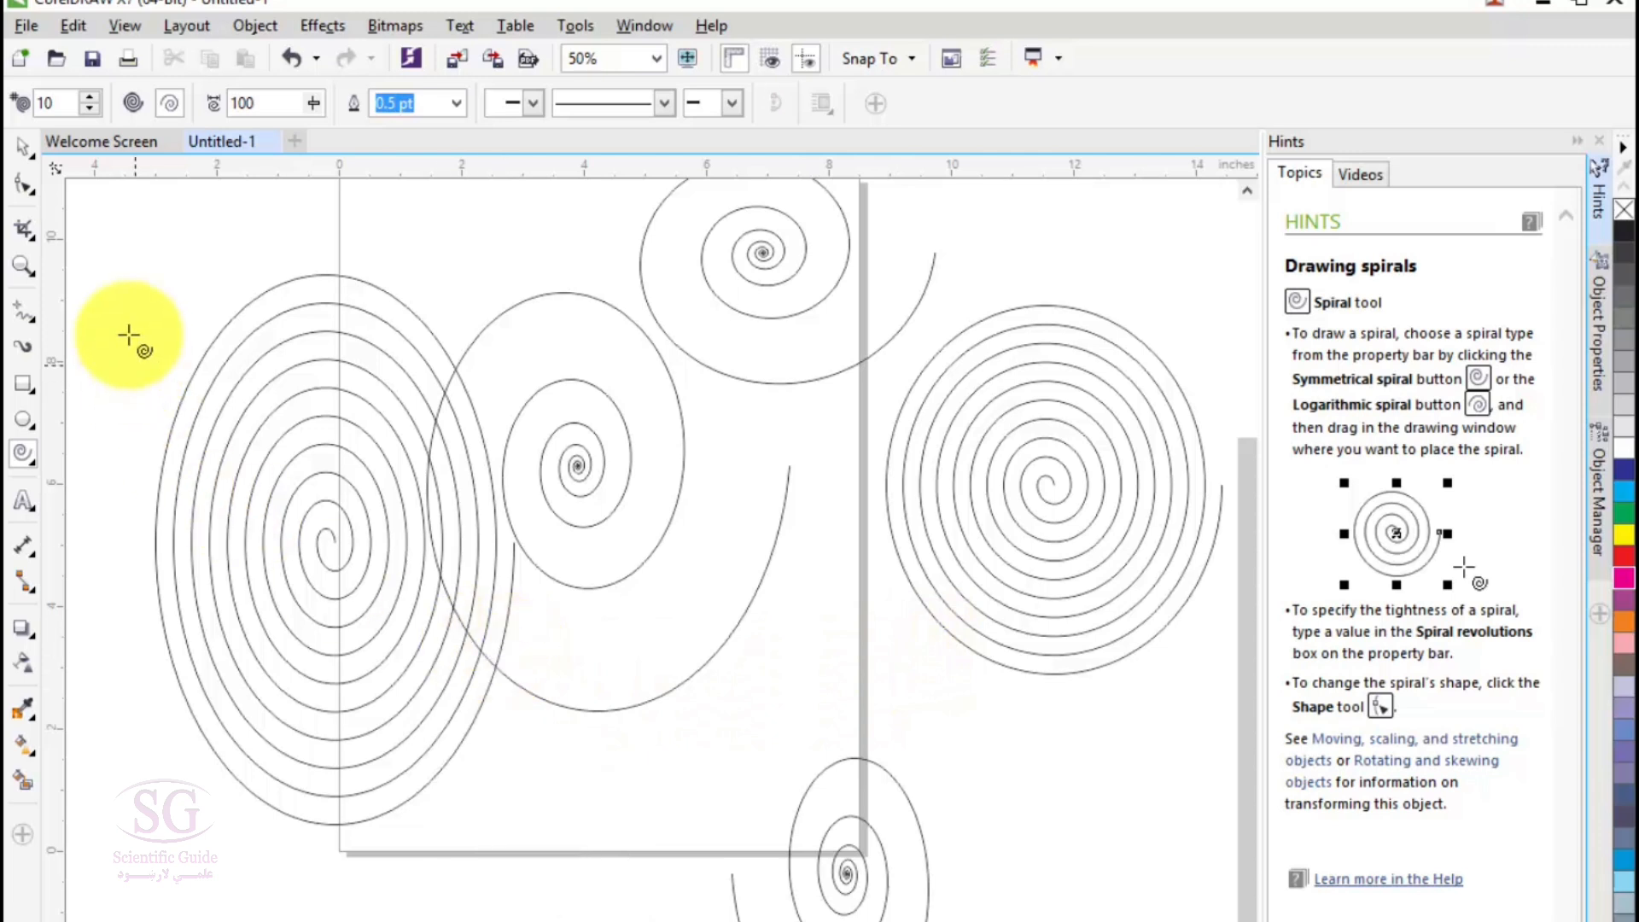
pyautogui.click(29, 157)
pyautogui.click(153, 261)
pyautogui.click(202, 319)
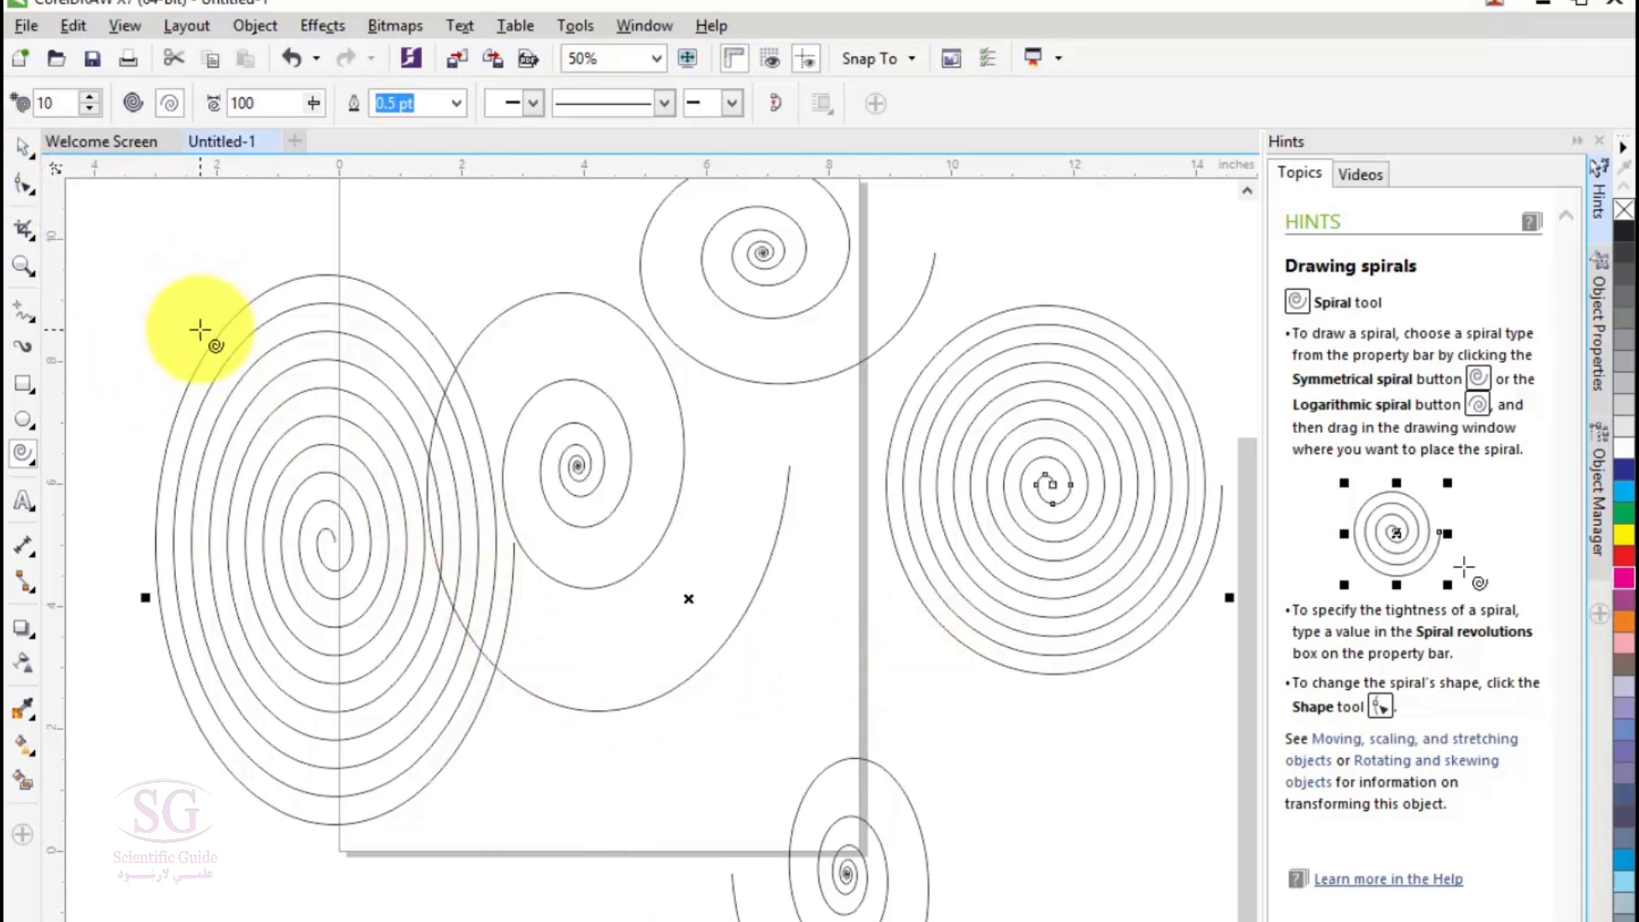
pyautogui.press('Delete')
pyautogui.click(23, 450)
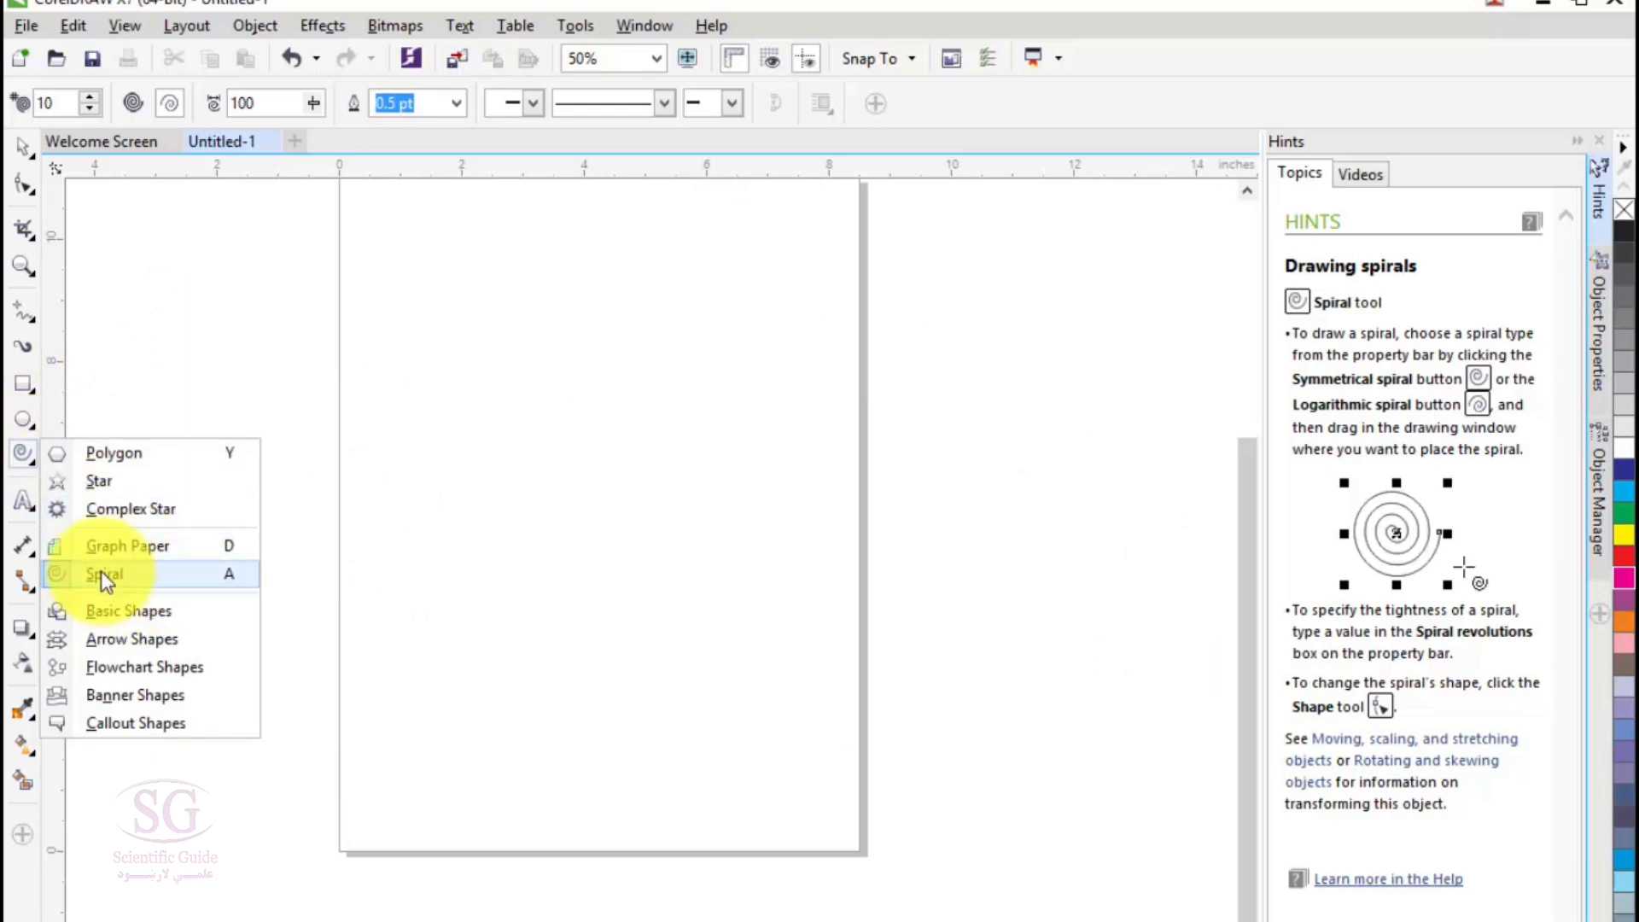
pyautogui.moveTo(29, 394)
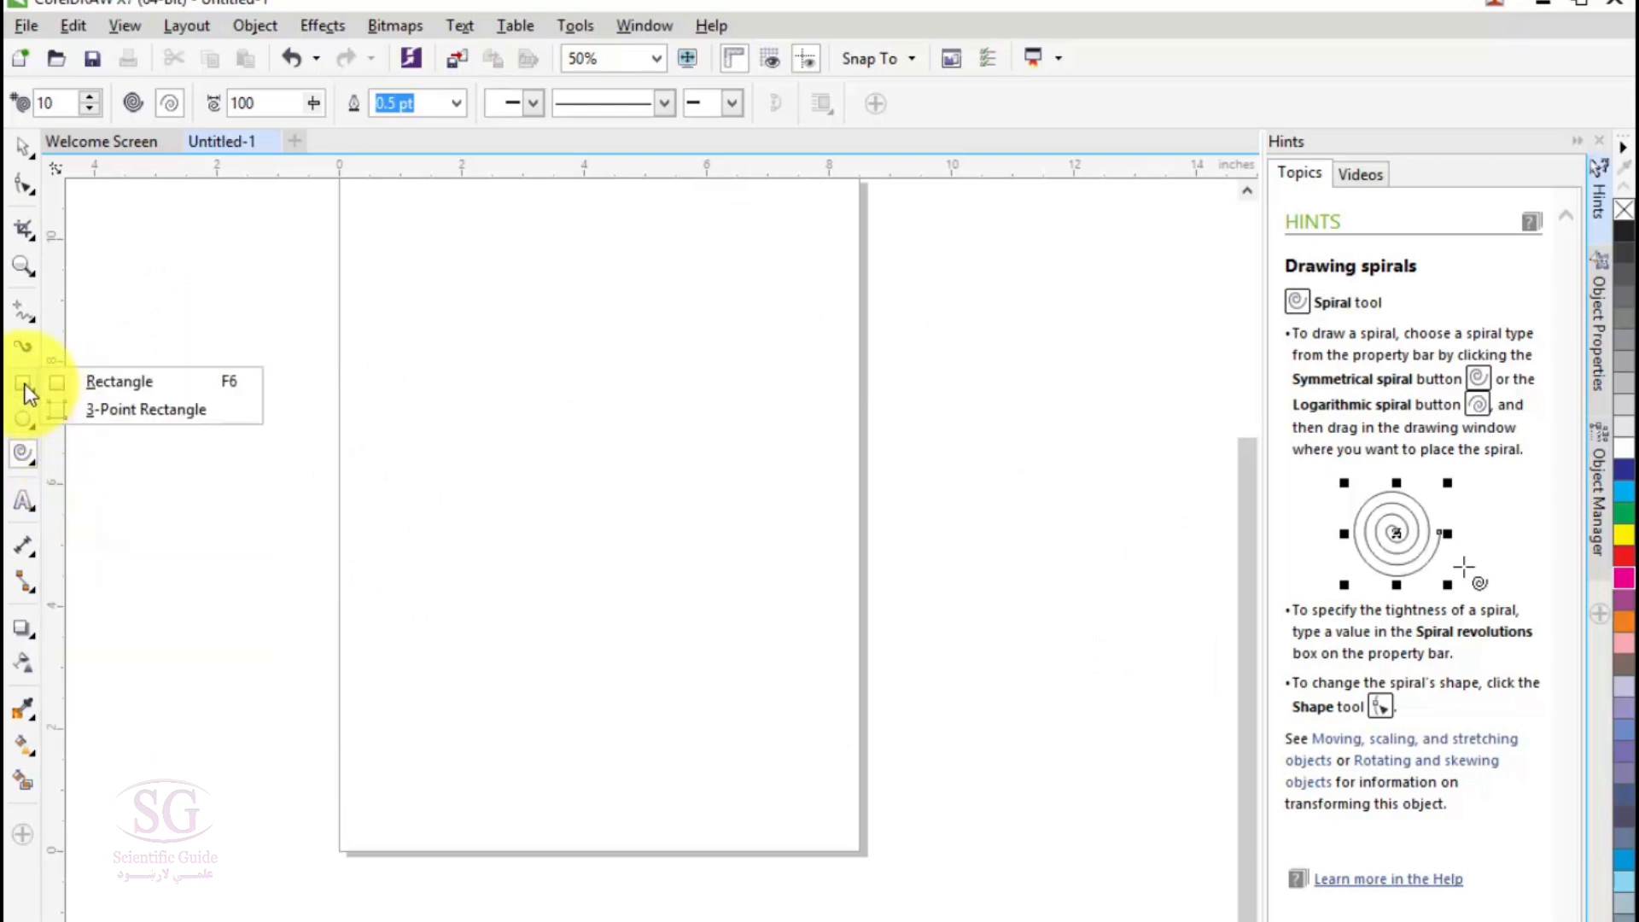
# - Draw a large logarithmic spiral of 10 revolutions in the middle of the page
pyautogui.moveTo(32, 184)
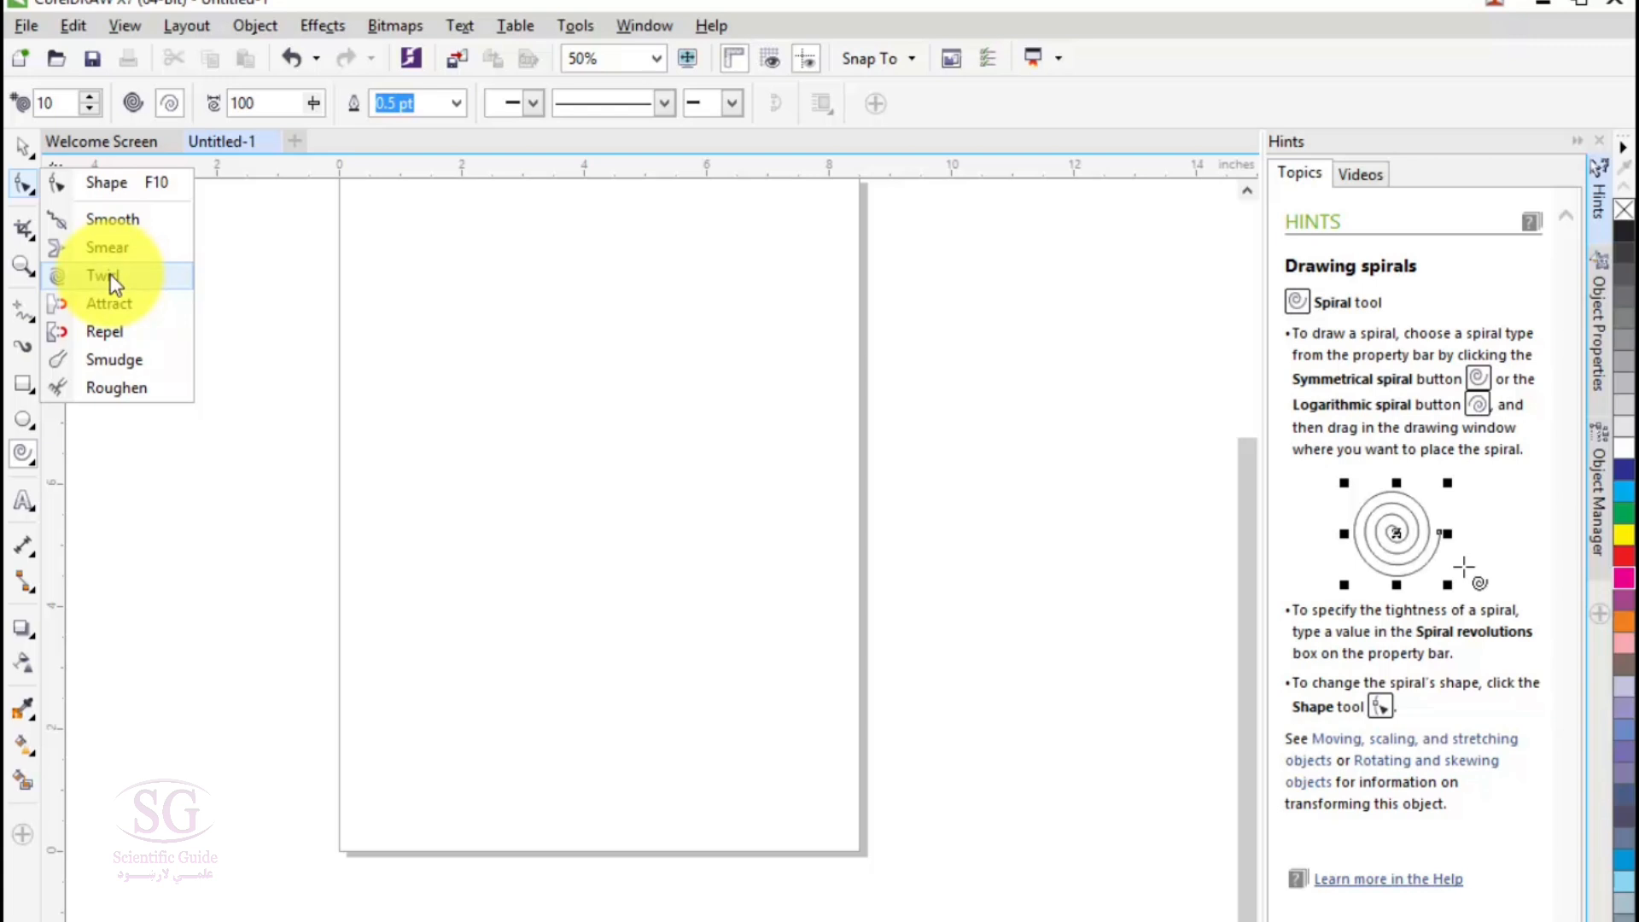
pyautogui.moveTo(29, 456)
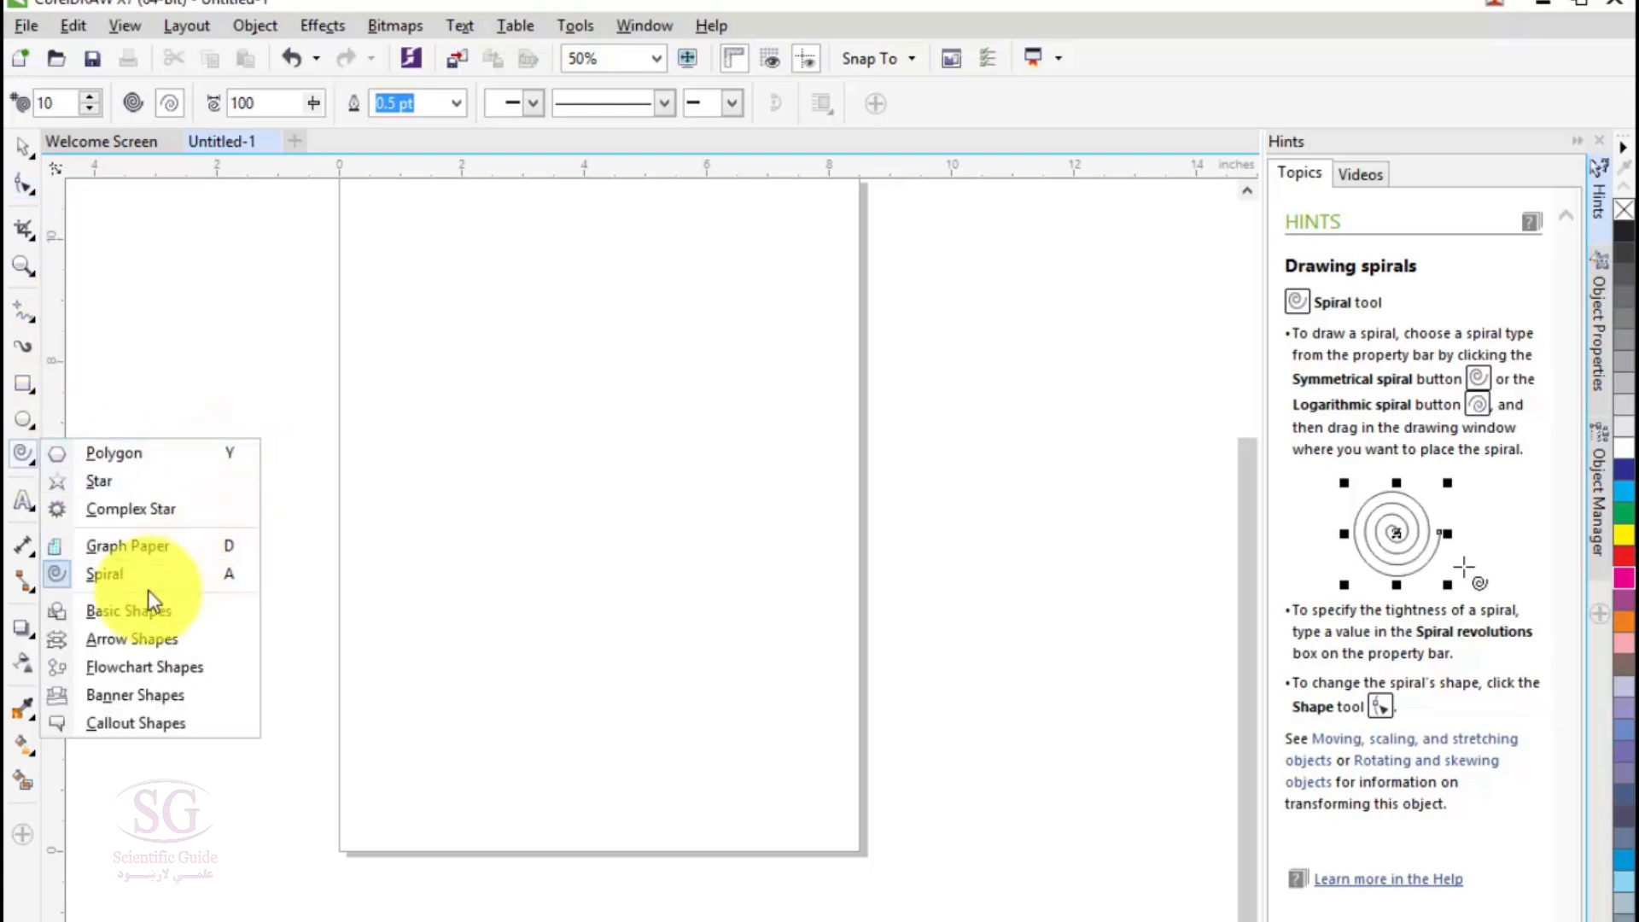
pyautogui.click(106, 574)
pyautogui.moveTo(411, 321); pyautogui.dragTo(832, 729)
pyautogui.click(130, 105)
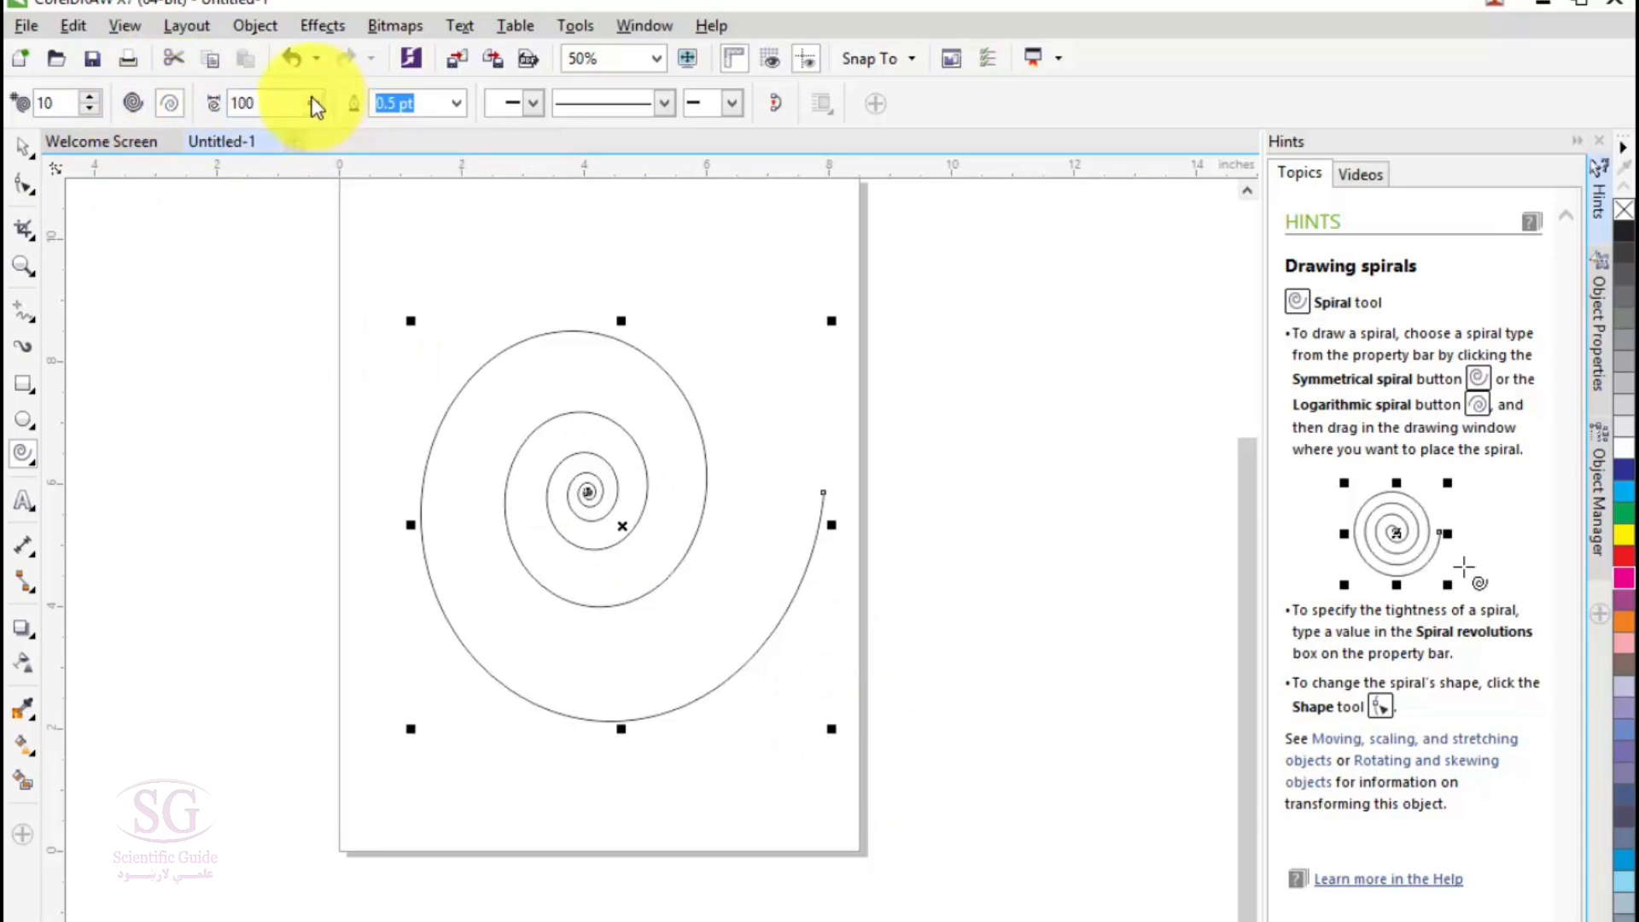
# - Look through the spiral's outline width, start arrowhead and line style options, and delete the spiral
pyautogui.click(460, 103)
pyautogui.click(531, 102)
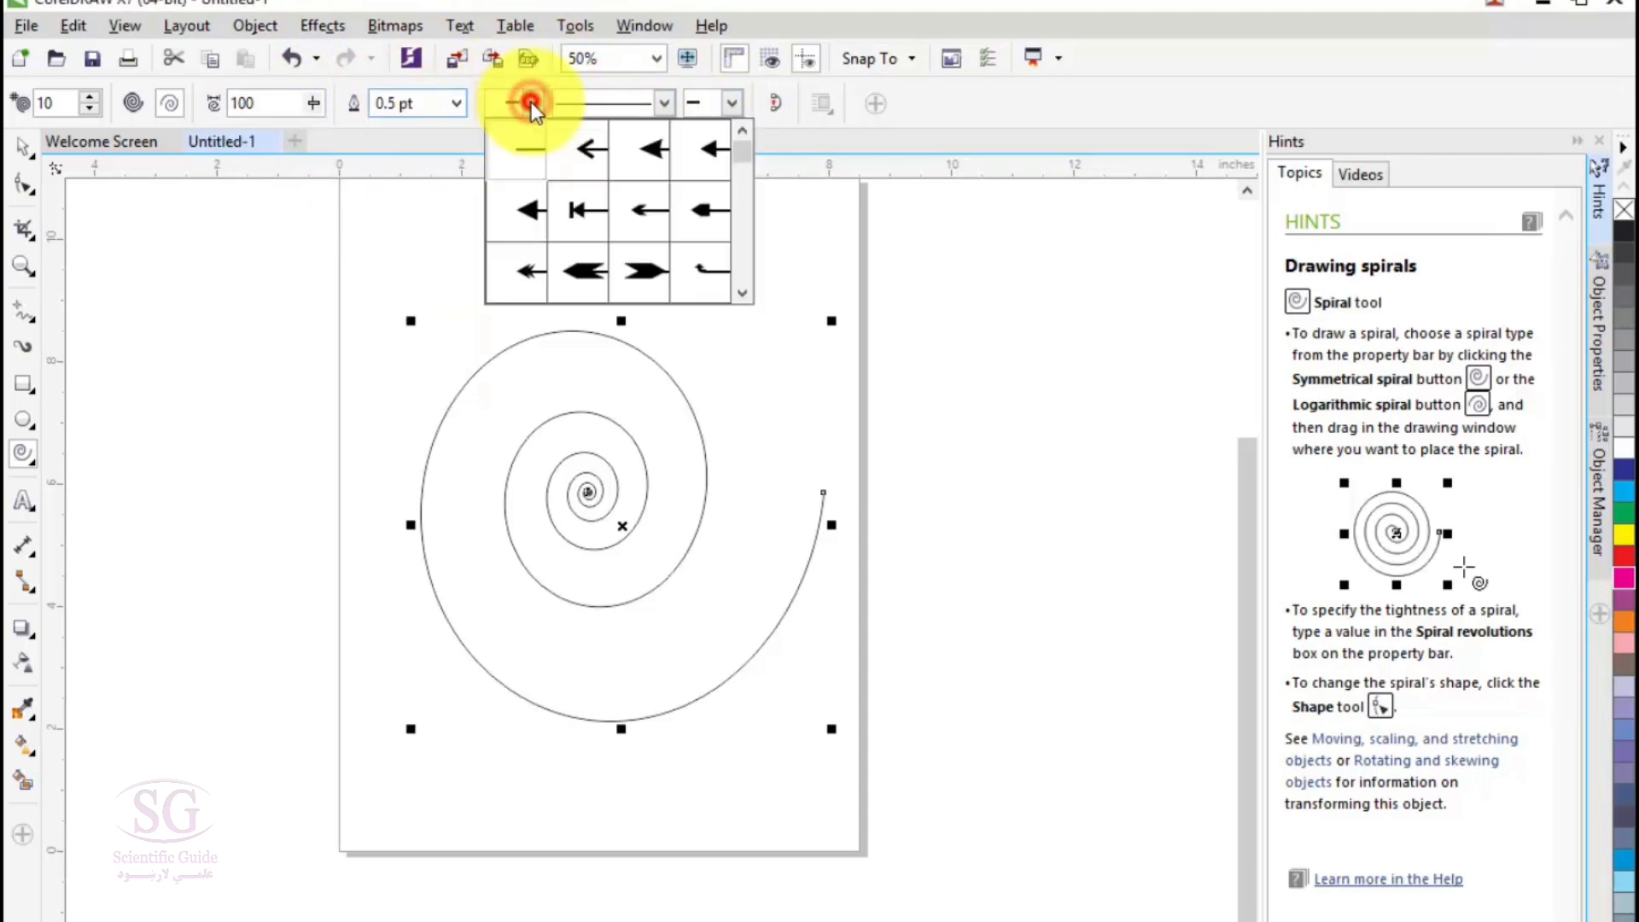
pyautogui.click(662, 102)
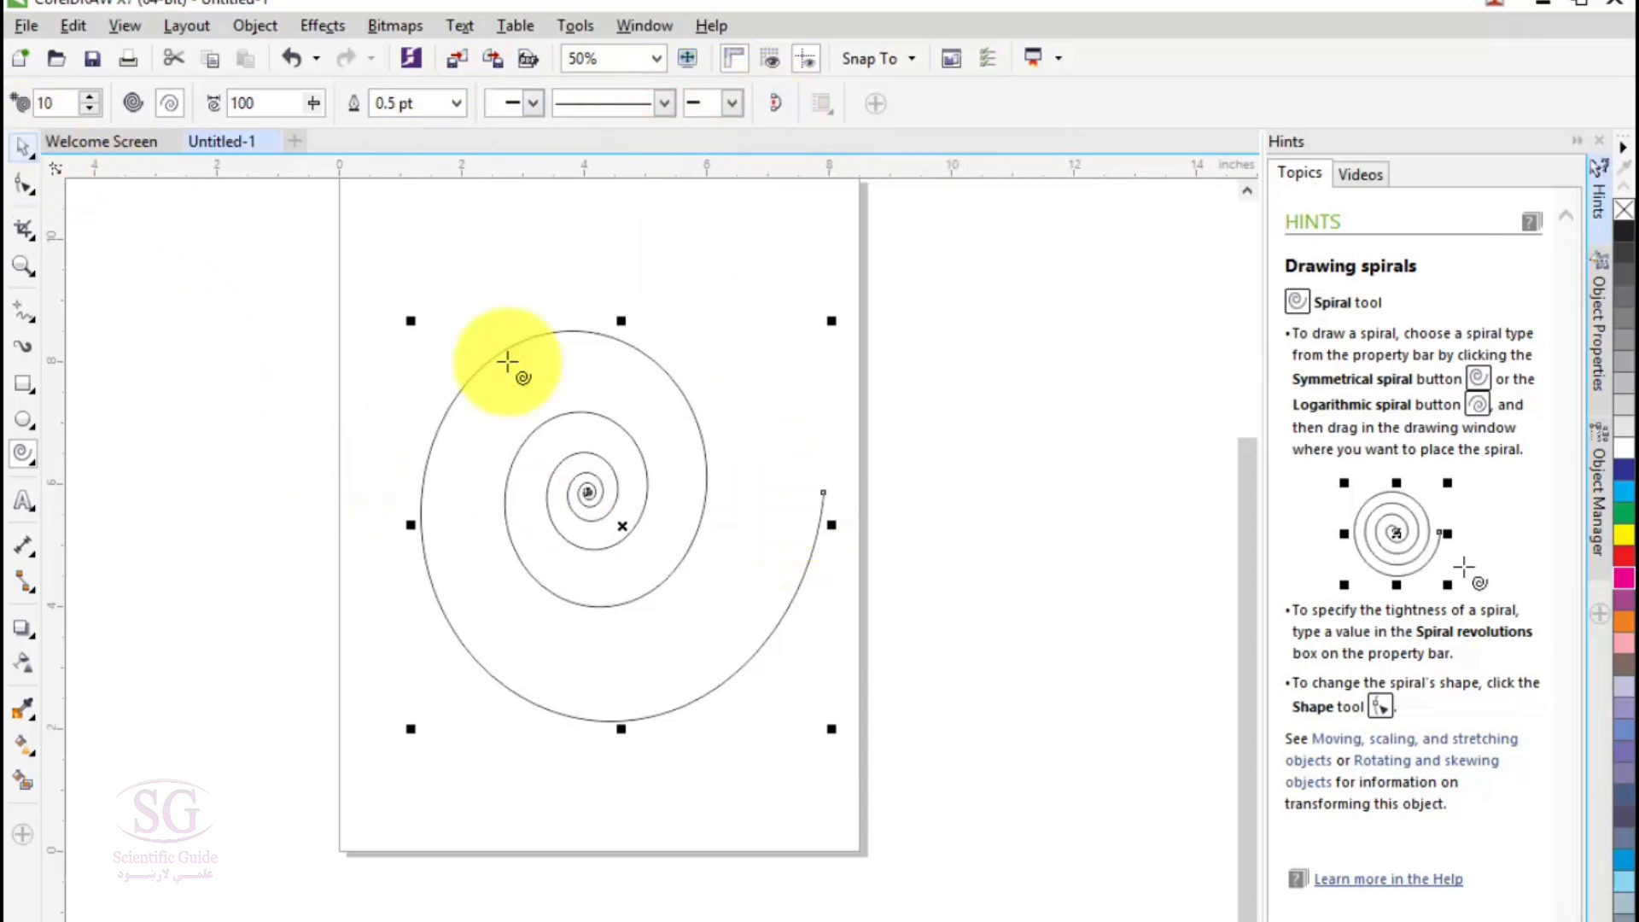
pyautogui.press('Delete')
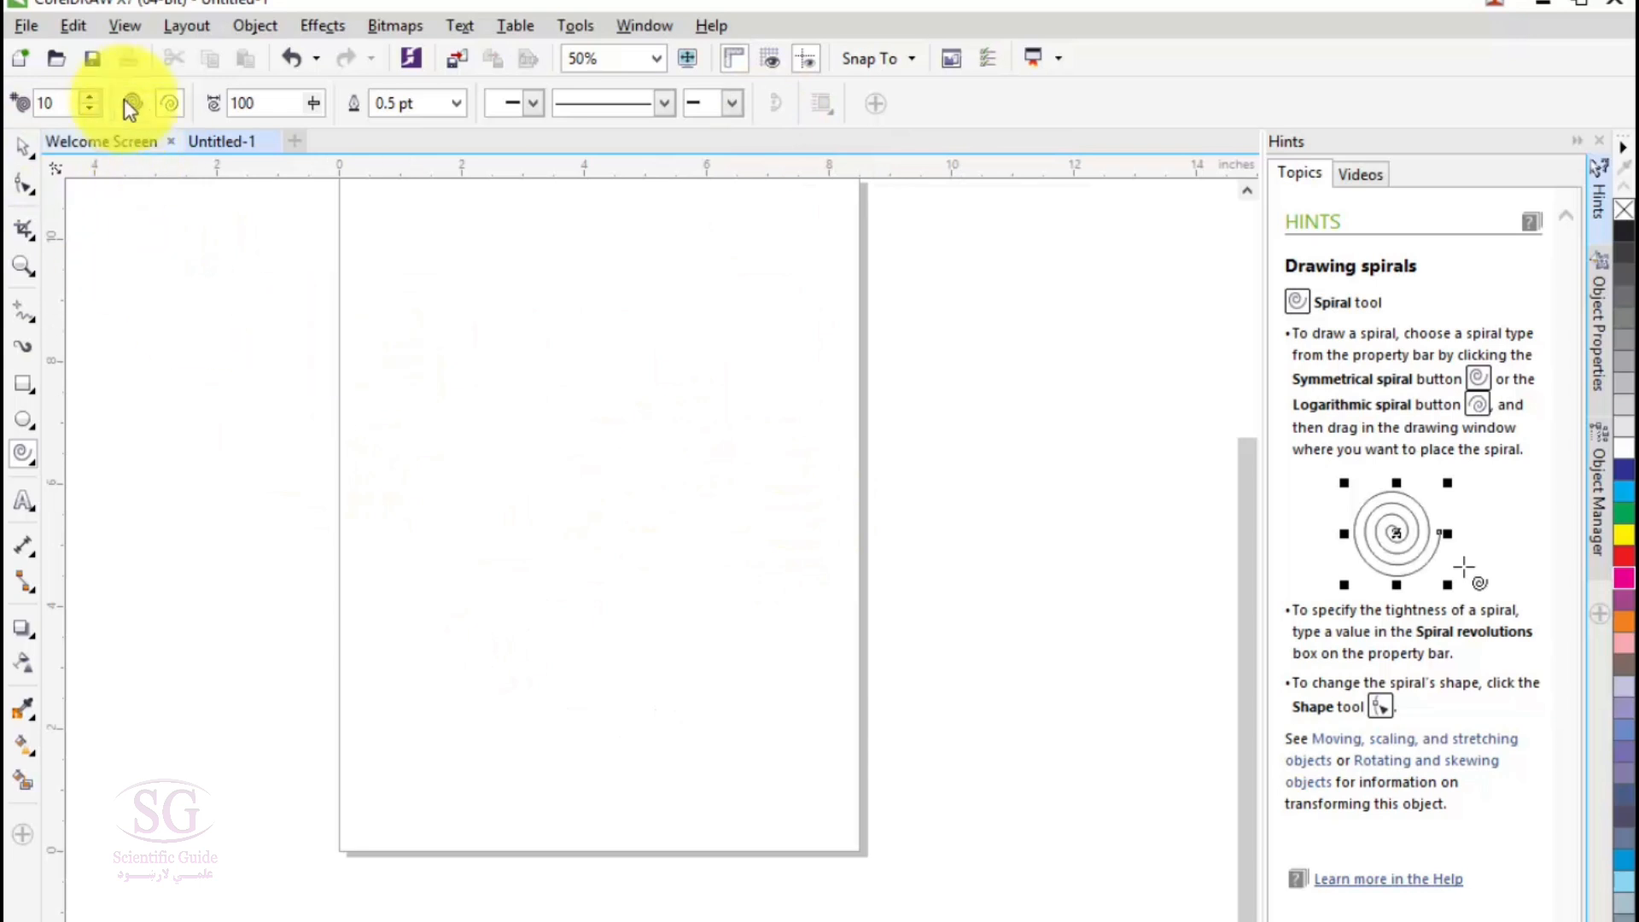
# - Set the spiral revolutions to 19, and draw and delete a trial logarithmic spiral
pyautogui.click(86, 96)
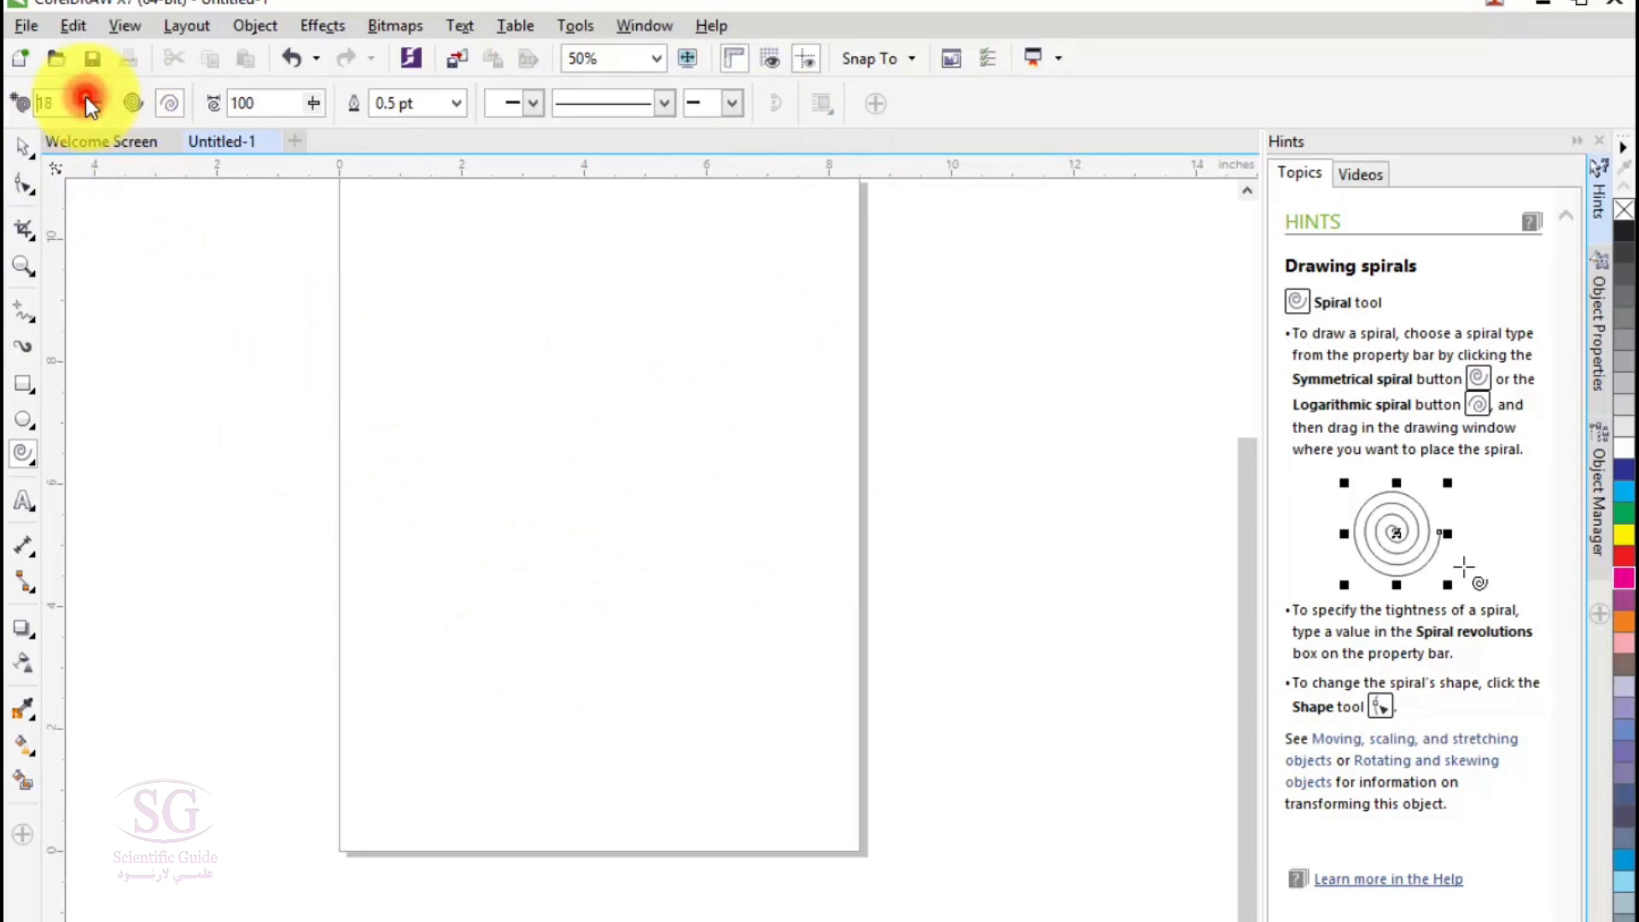
pyautogui.click(86, 96)
pyautogui.moveTo(362, 324); pyautogui.dragTo(812, 742)
pyautogui.press('Delete')
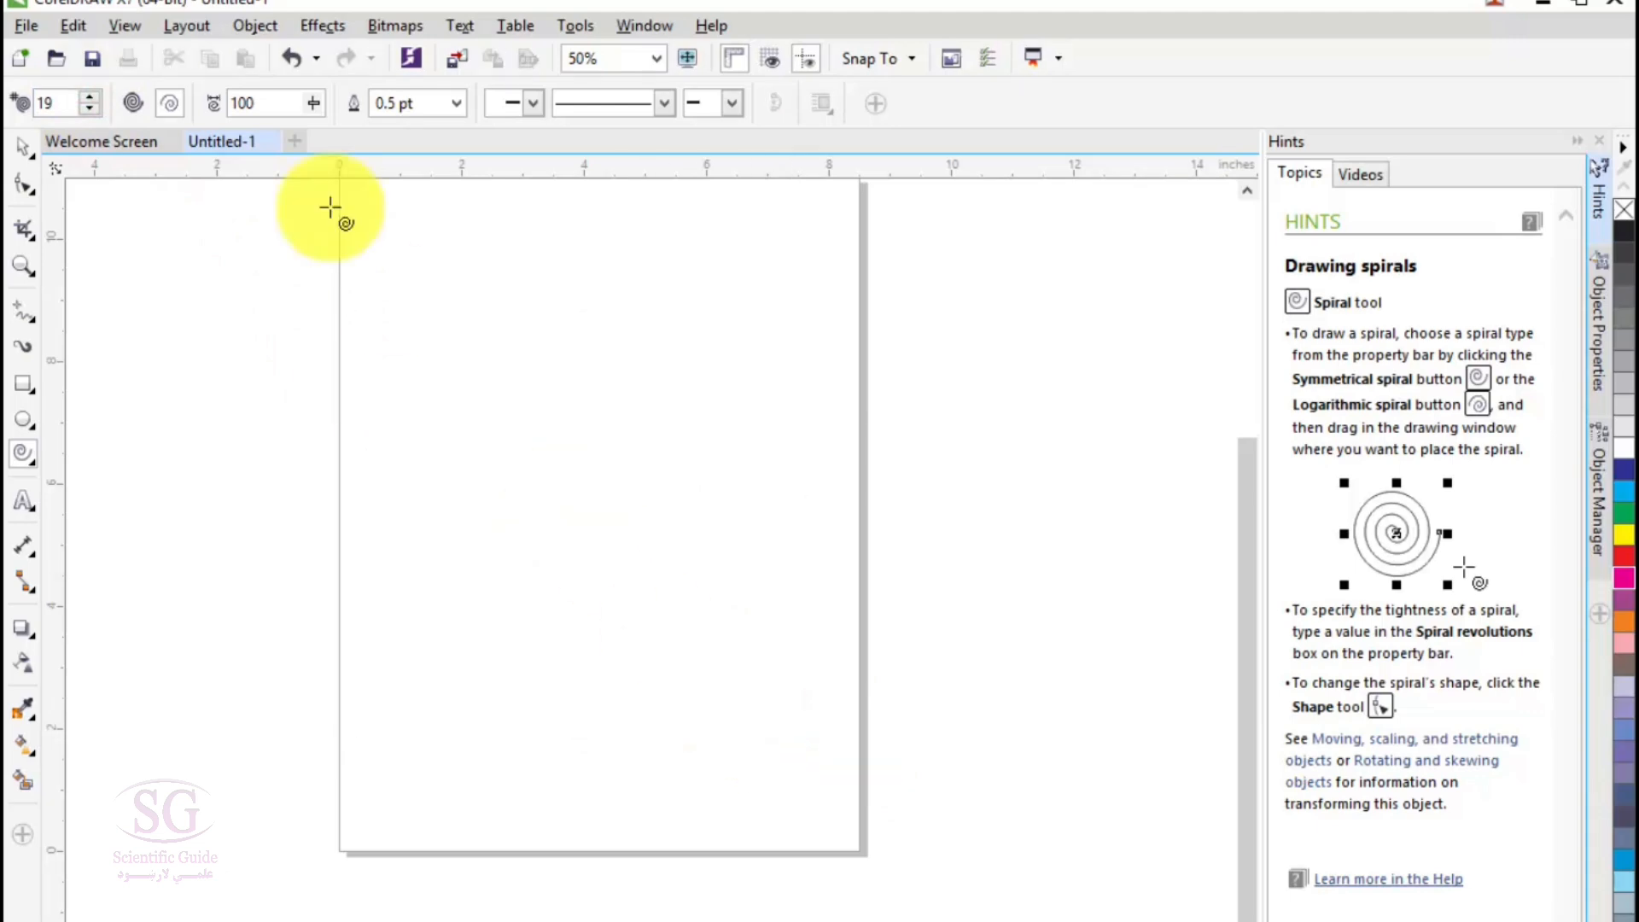
# - Draw a large symmetrical spiral of 19 revolutions with a red outline and magenta fill, and close its curve
pyautogui.click(132, 102)
pyautogui.moveTo(449, 358); pyautogui.dragTo(844, 794)
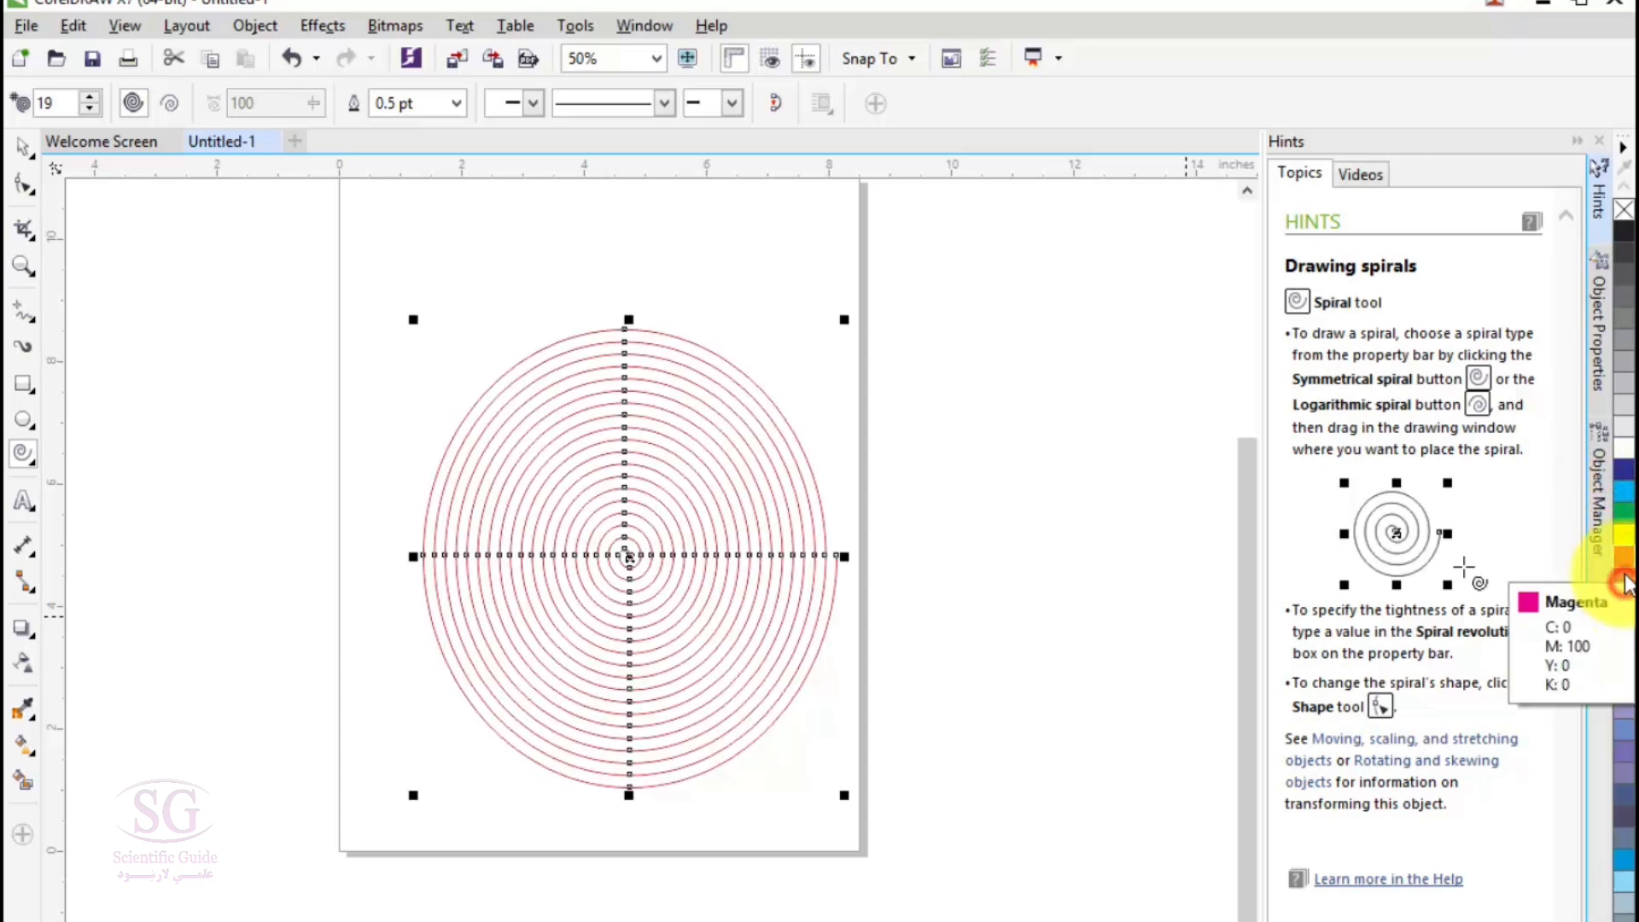
pyautogui.scroll(2, 828, 553)
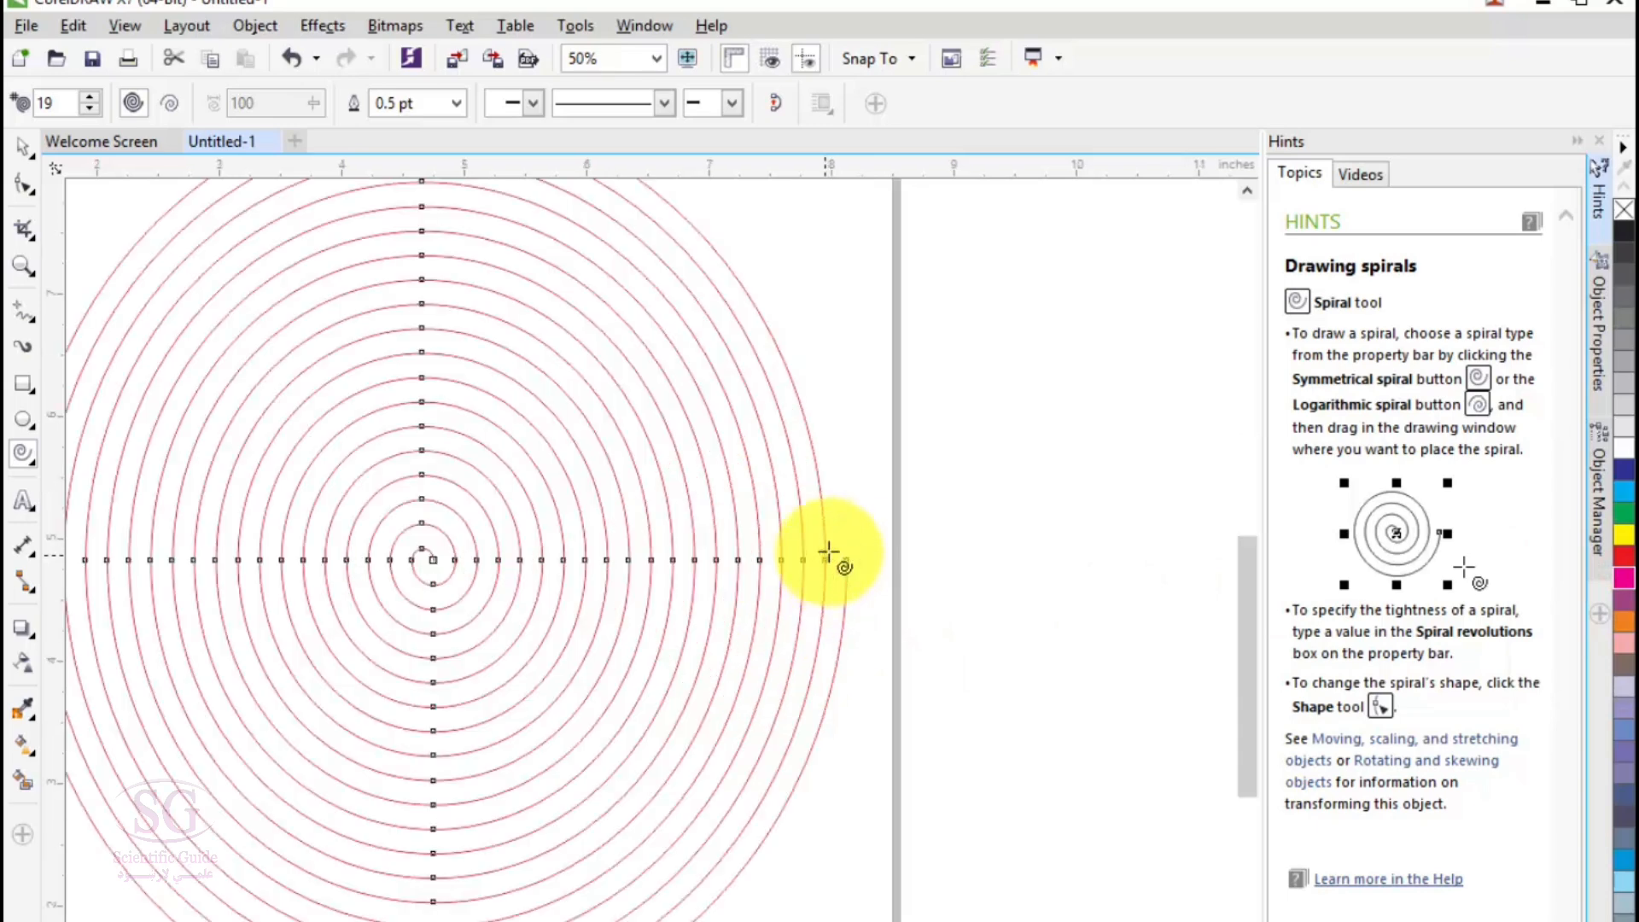
pyautogui.scroll(3, 828, 554)
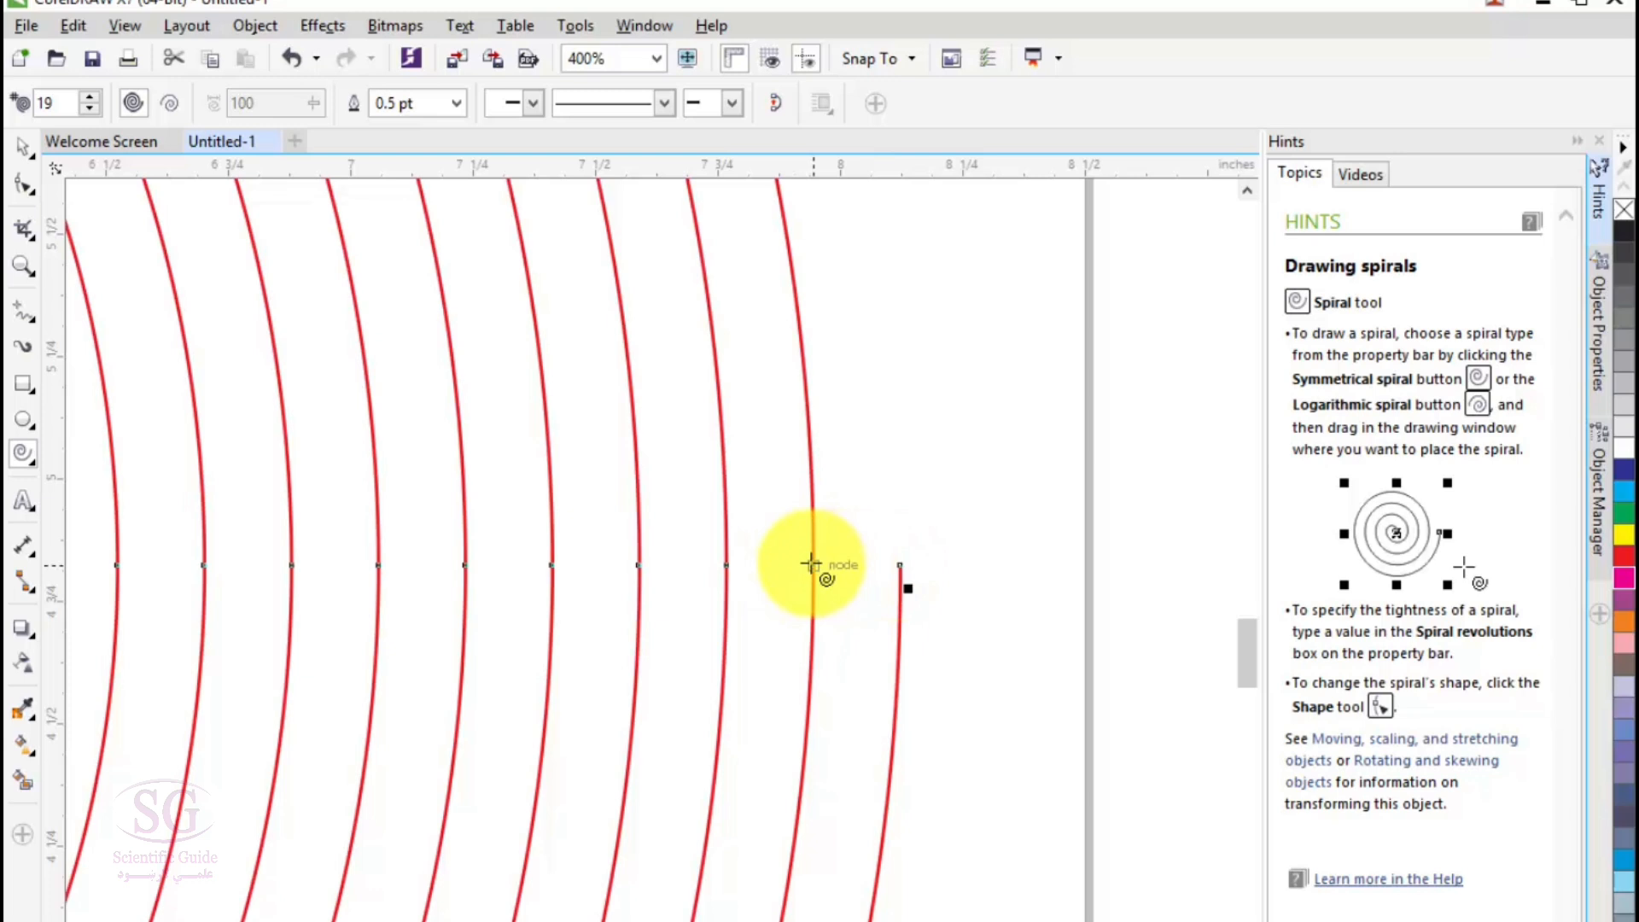
pyautogui.scroll(-3, 1246, 656)
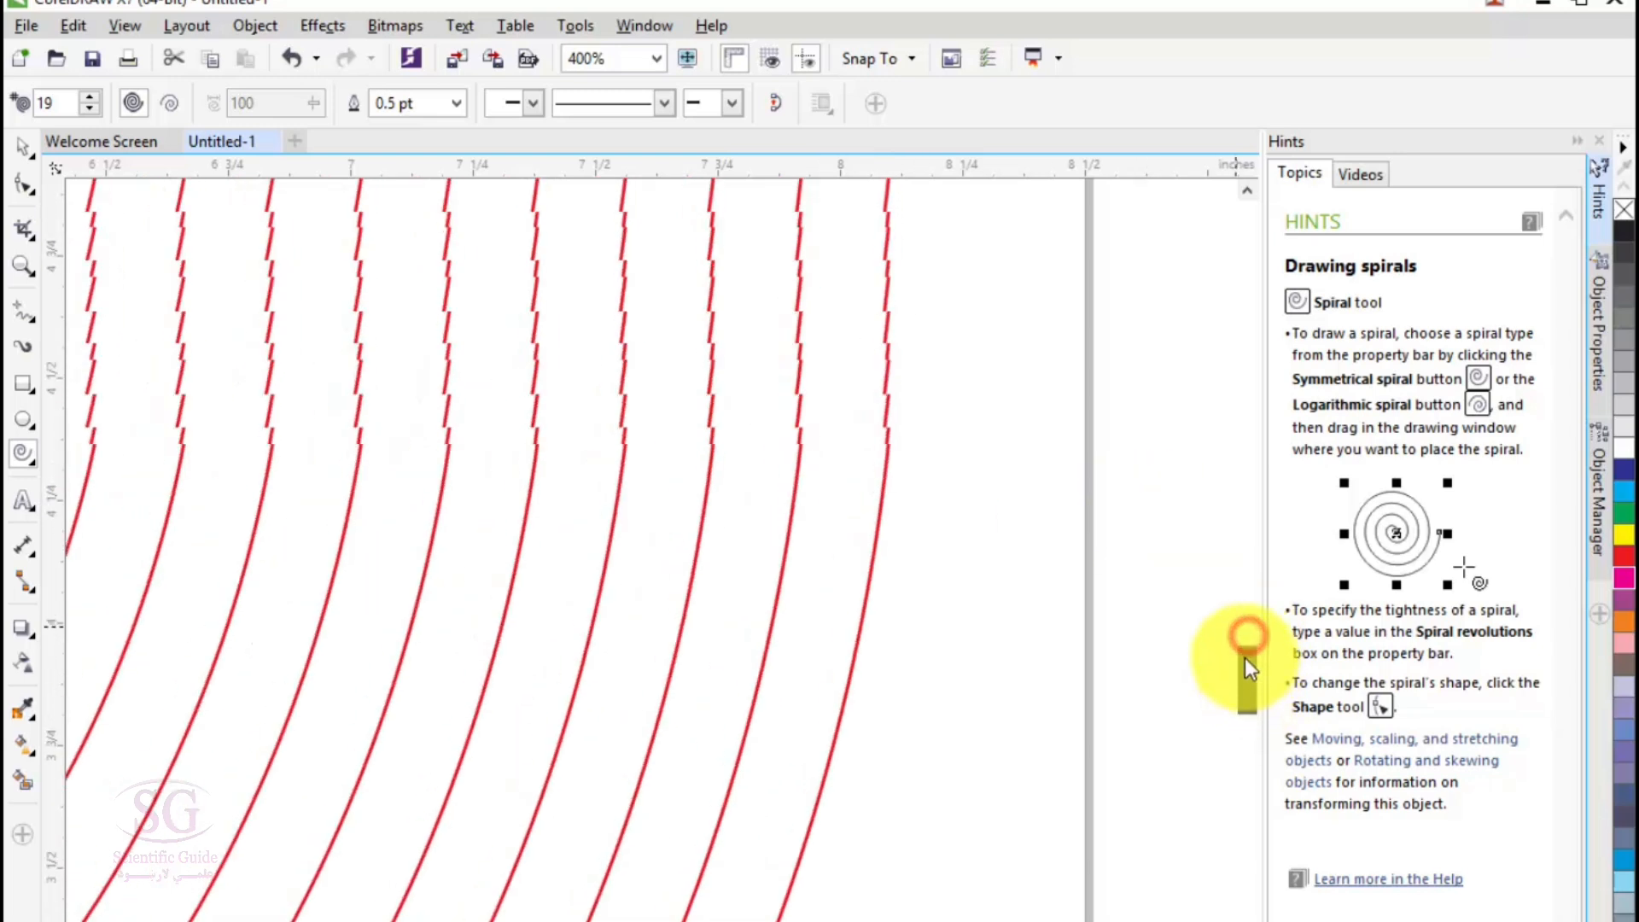
pyautogui.scroll(-1, 1039, 695)
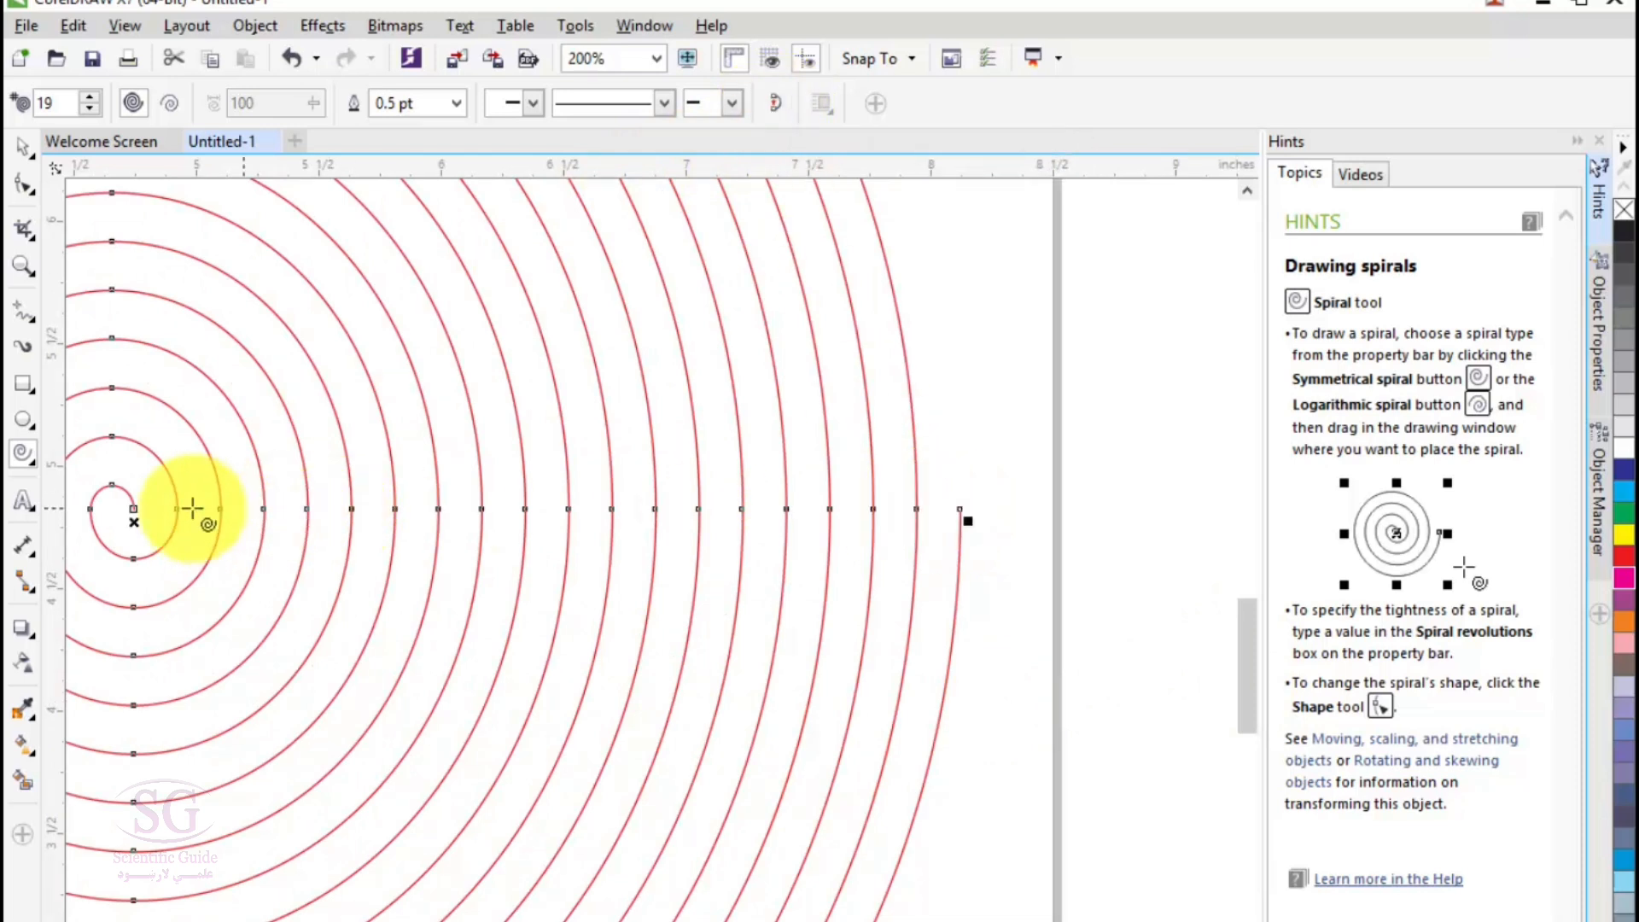
pyautogui.click(770, 109)
pyautogui.scroll(-2, 999, 669)
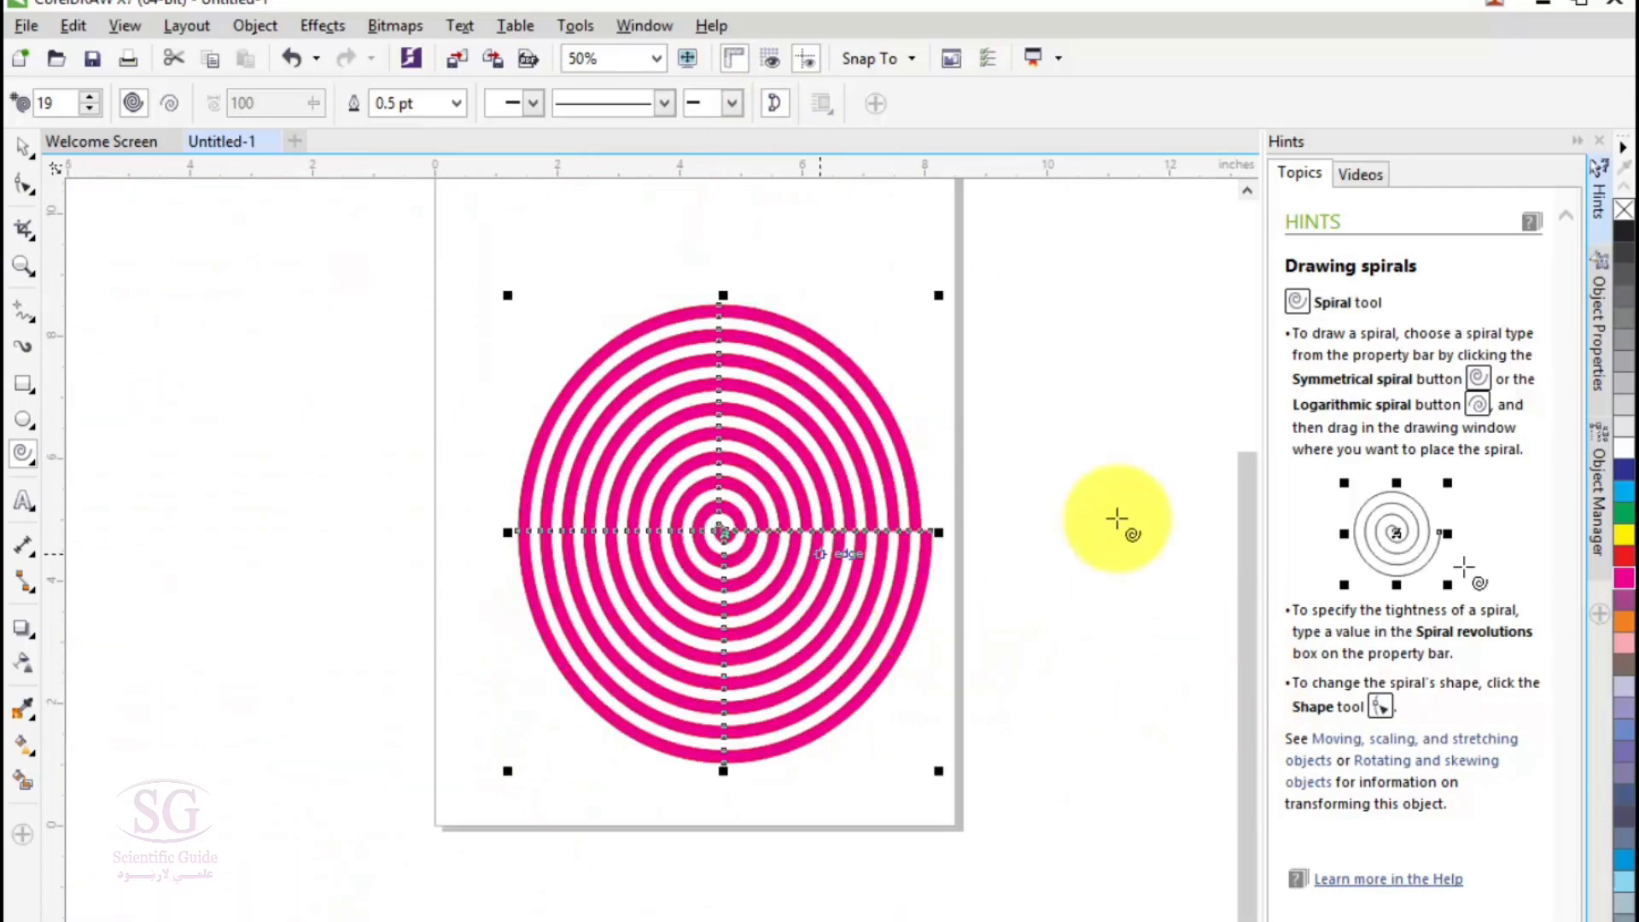
# - Try light pink, cyan and red fills on the closed spiral and return it to magenta
pyautogui.click(1620, 642)
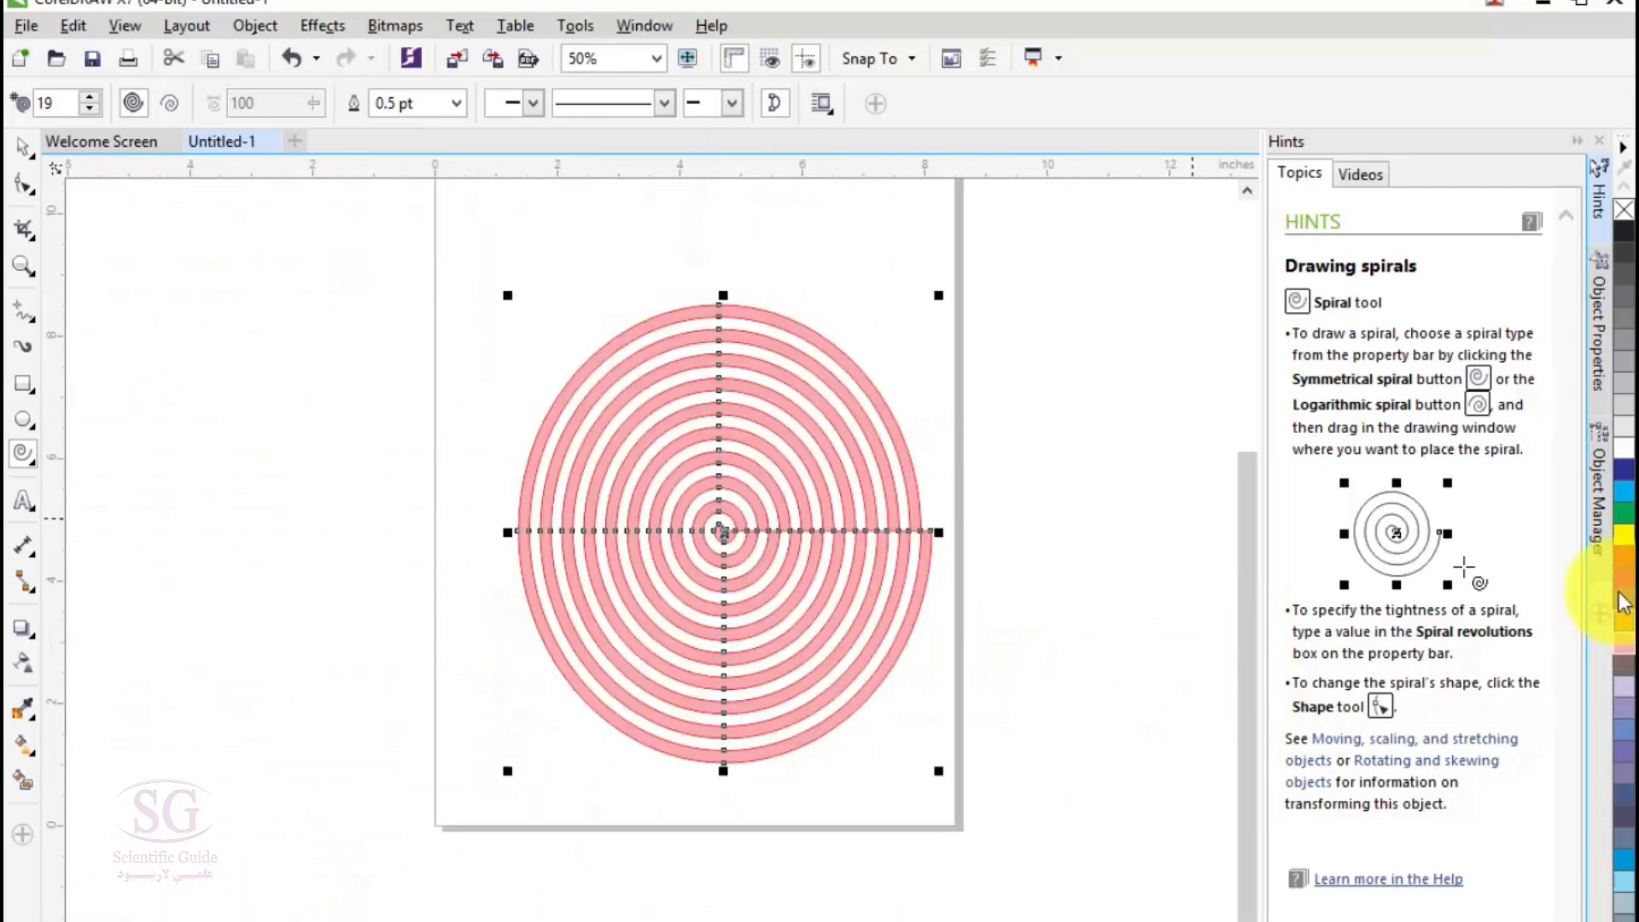
pyautogui.click(1621, 514)
pyautogui.click(1622, 495)
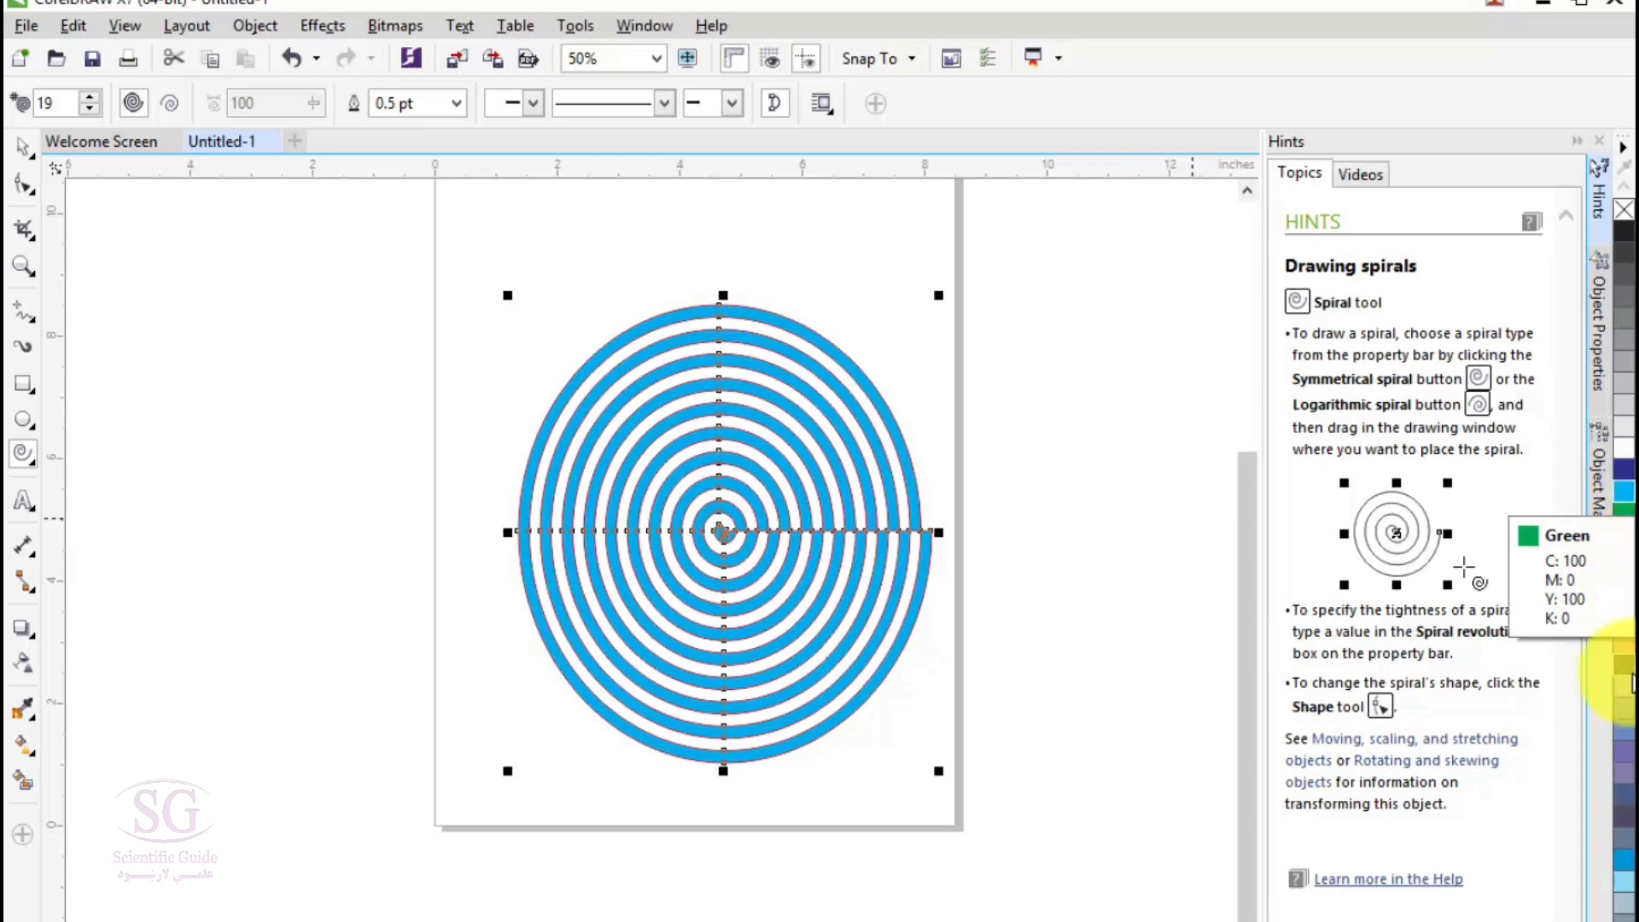
pyautogui.click(1624, 678)
pyautogui.click(1620, 568)
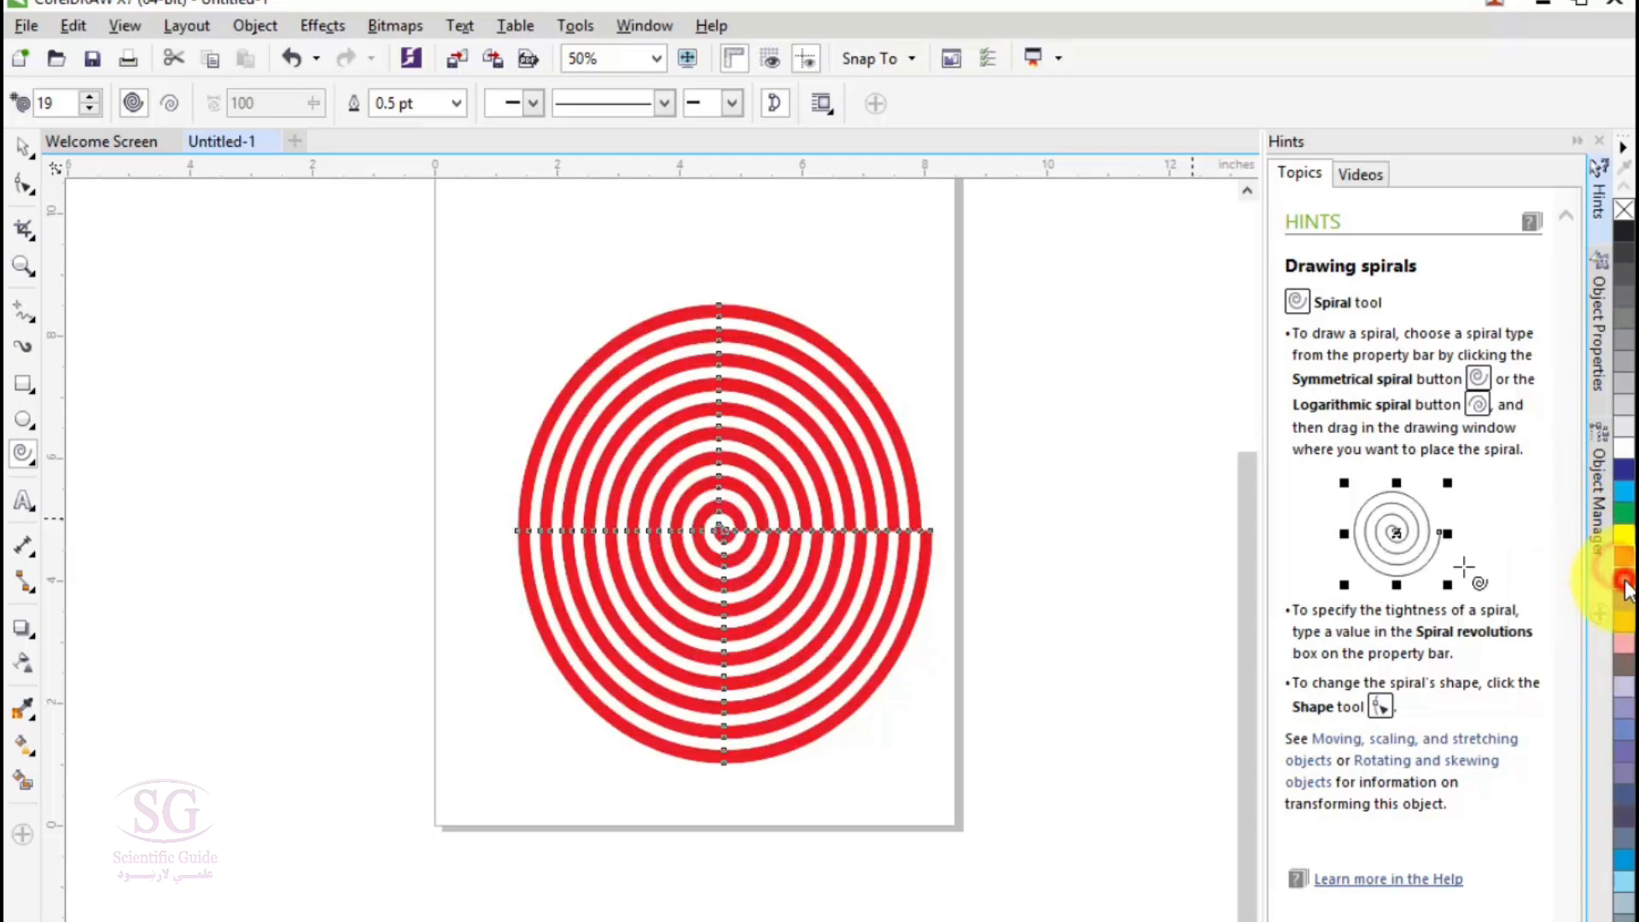
# - With the Shape tool, move the spiral's outer end node up to the page's right edge and bulge the adjoining lower-right curve outward
pyautogui.moveTo(1243, 615); pyautogui.dragTo(1237, 584)
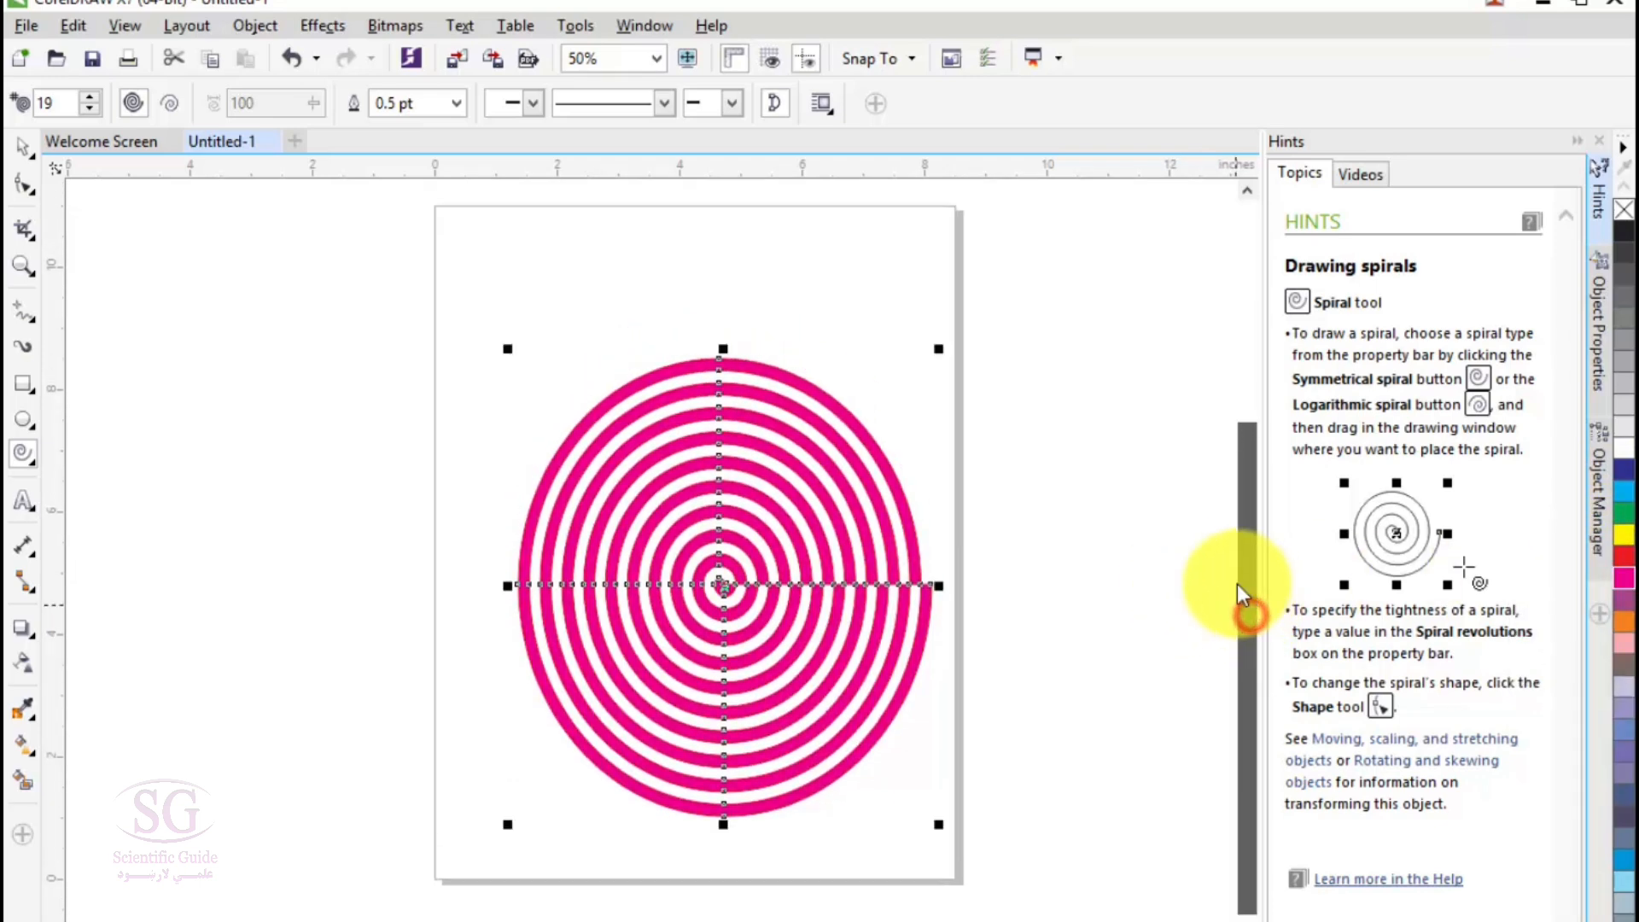
pyautogui.click(24, 184)
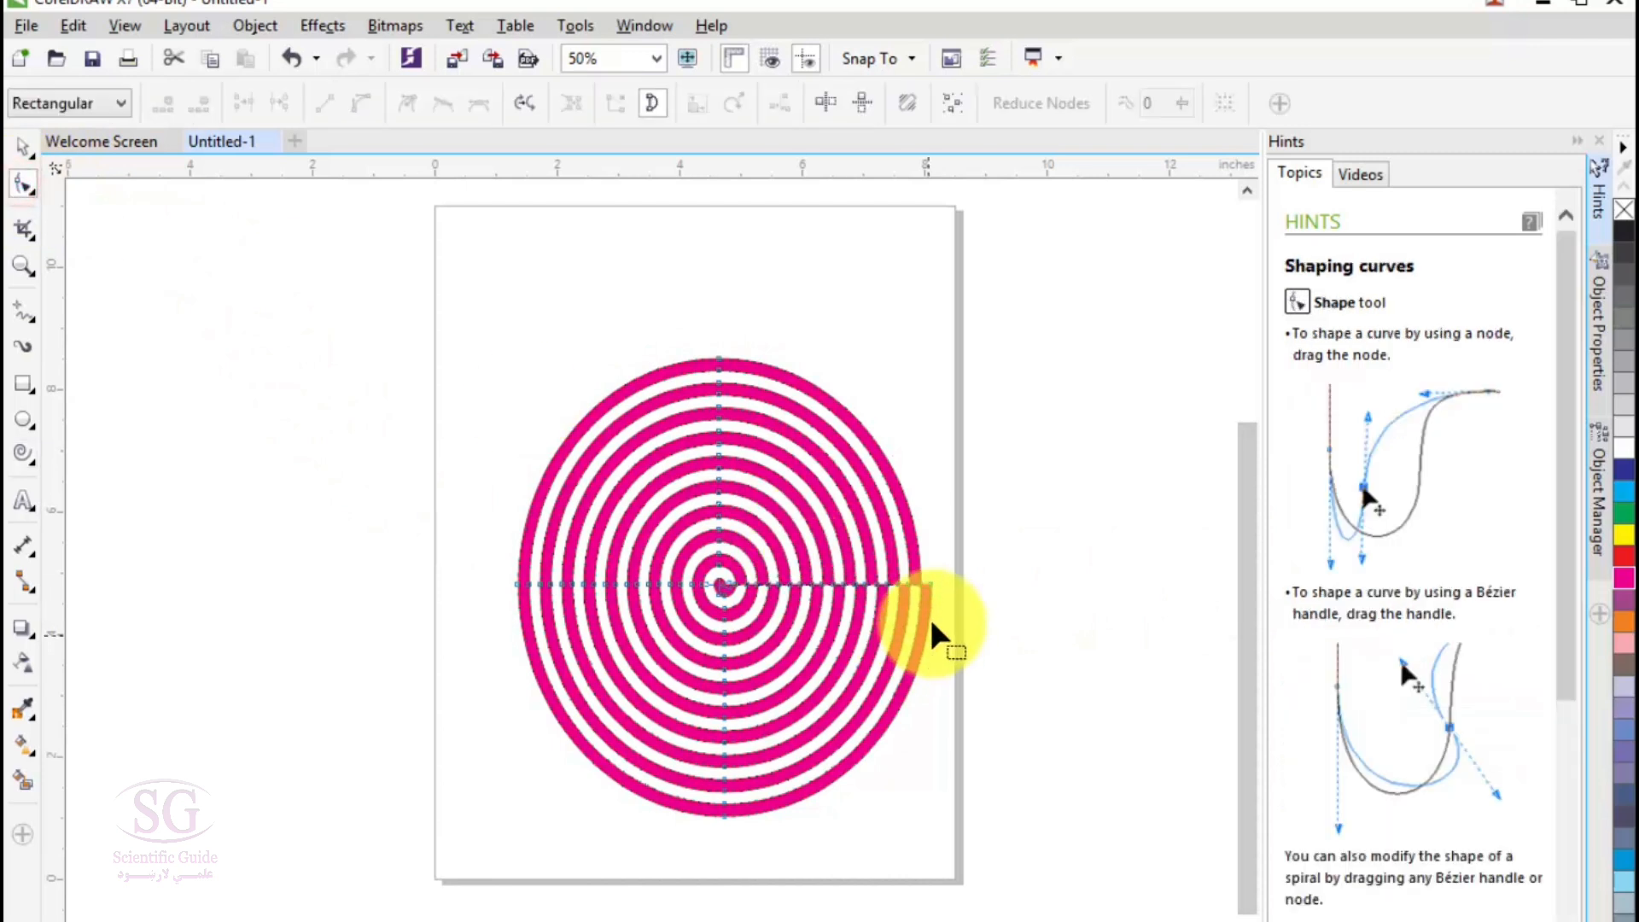
pyautogui.moveTo(932, 583); pyautogui.dragTo(960, 470)
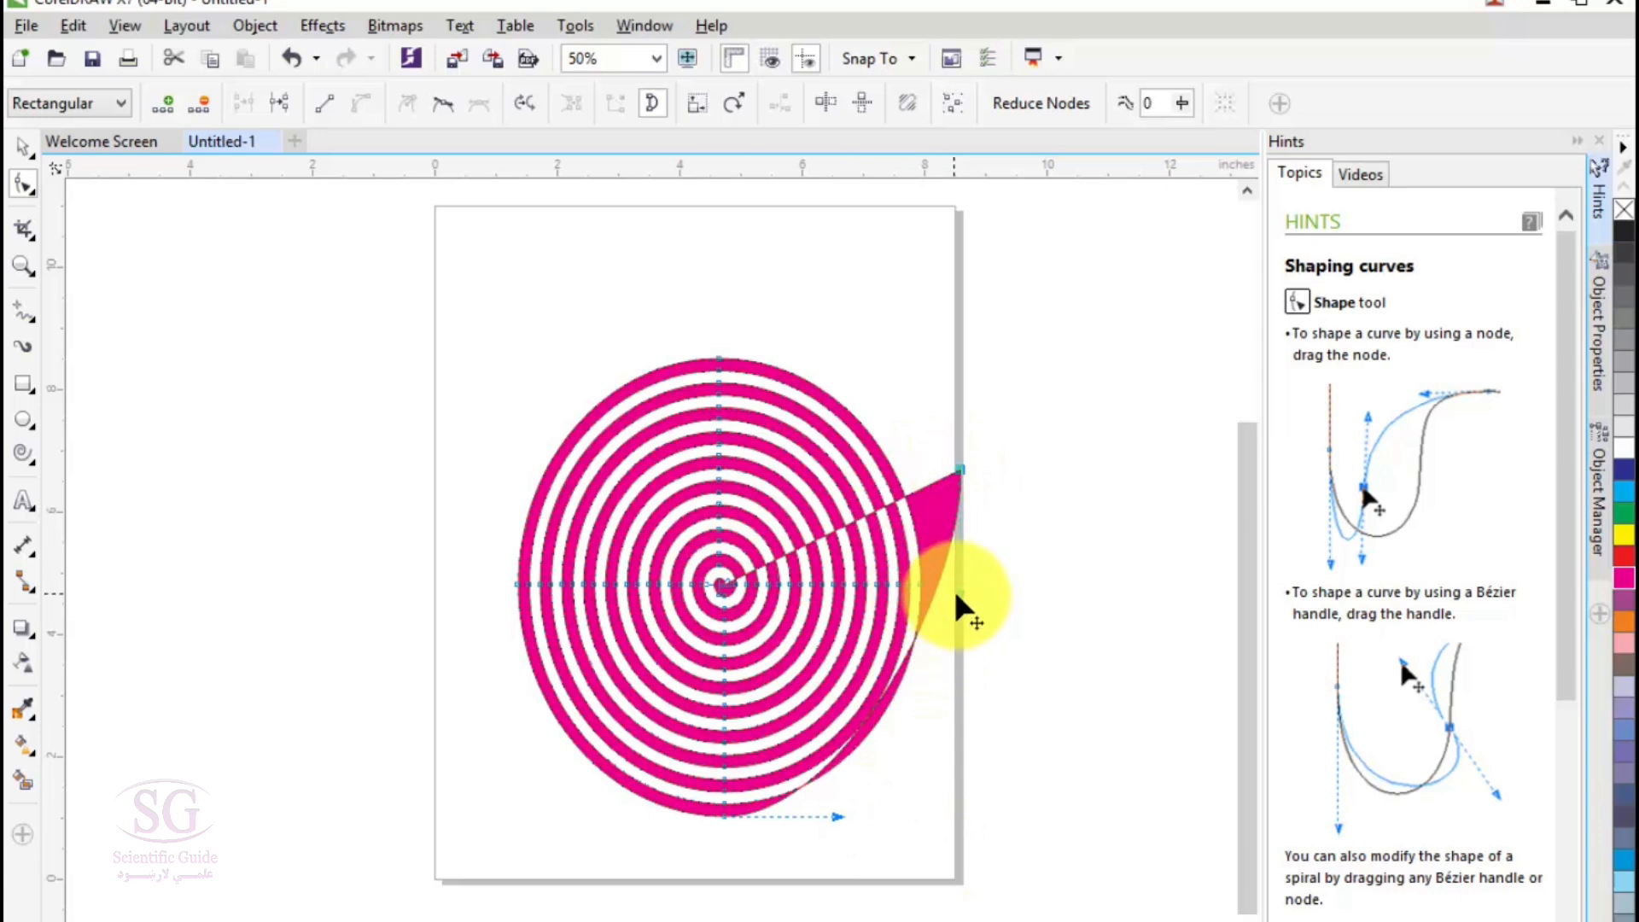
pyautogui.moveTo(961, 595); pyautogui.dragTo(1028, 621)
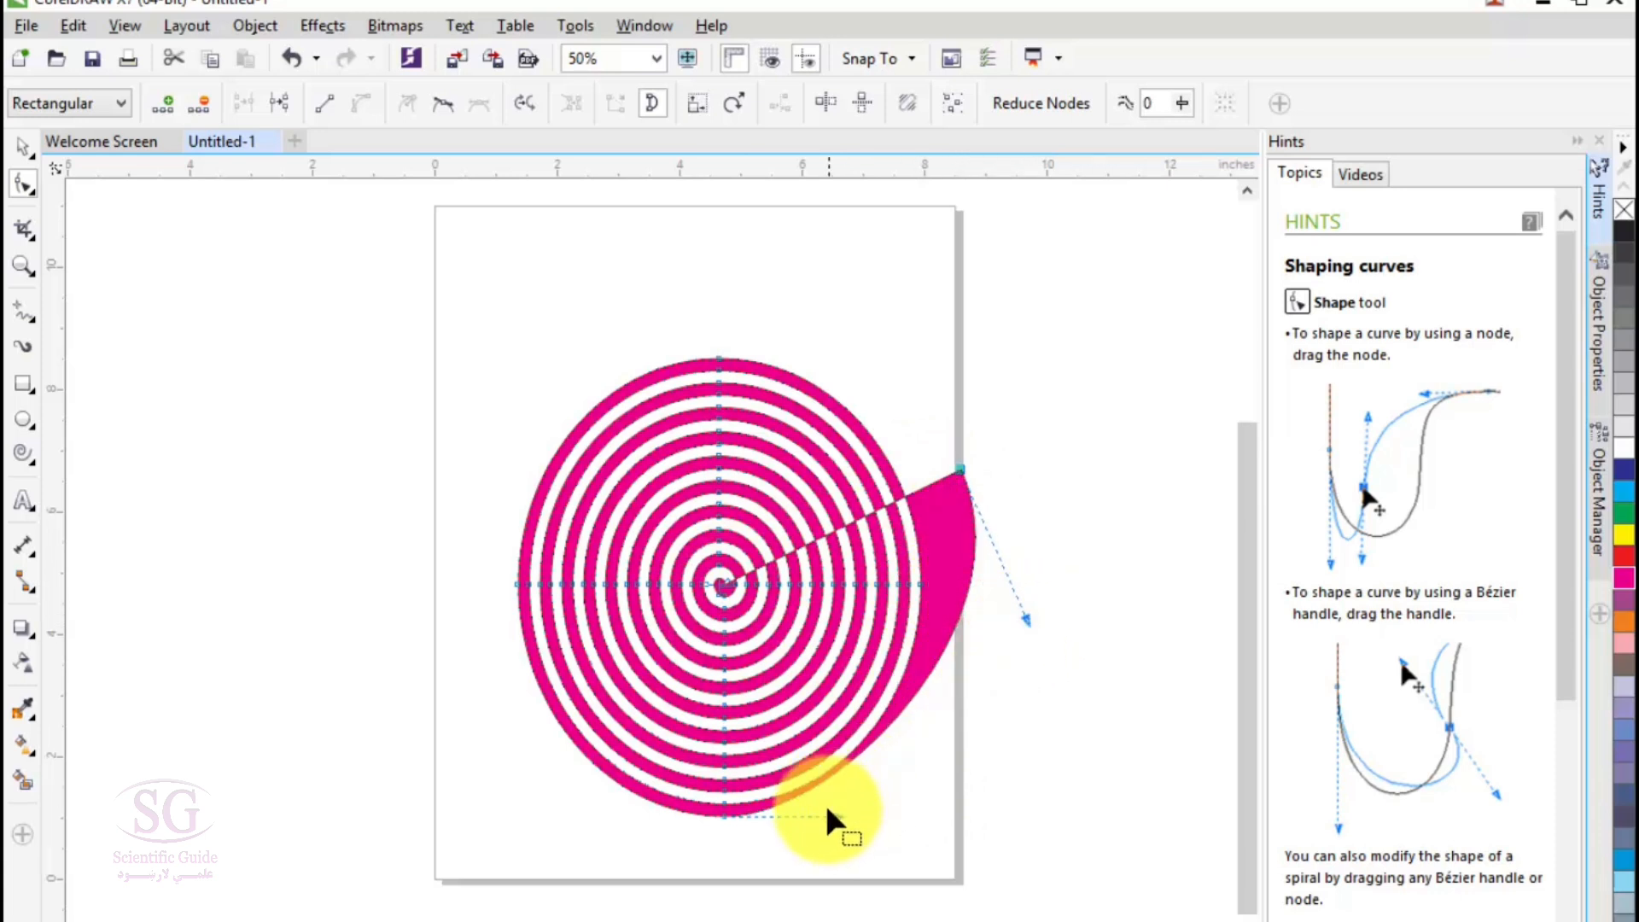
pyautogui.moveTo(836, 817); pyautogui.dragTo(879, 888)
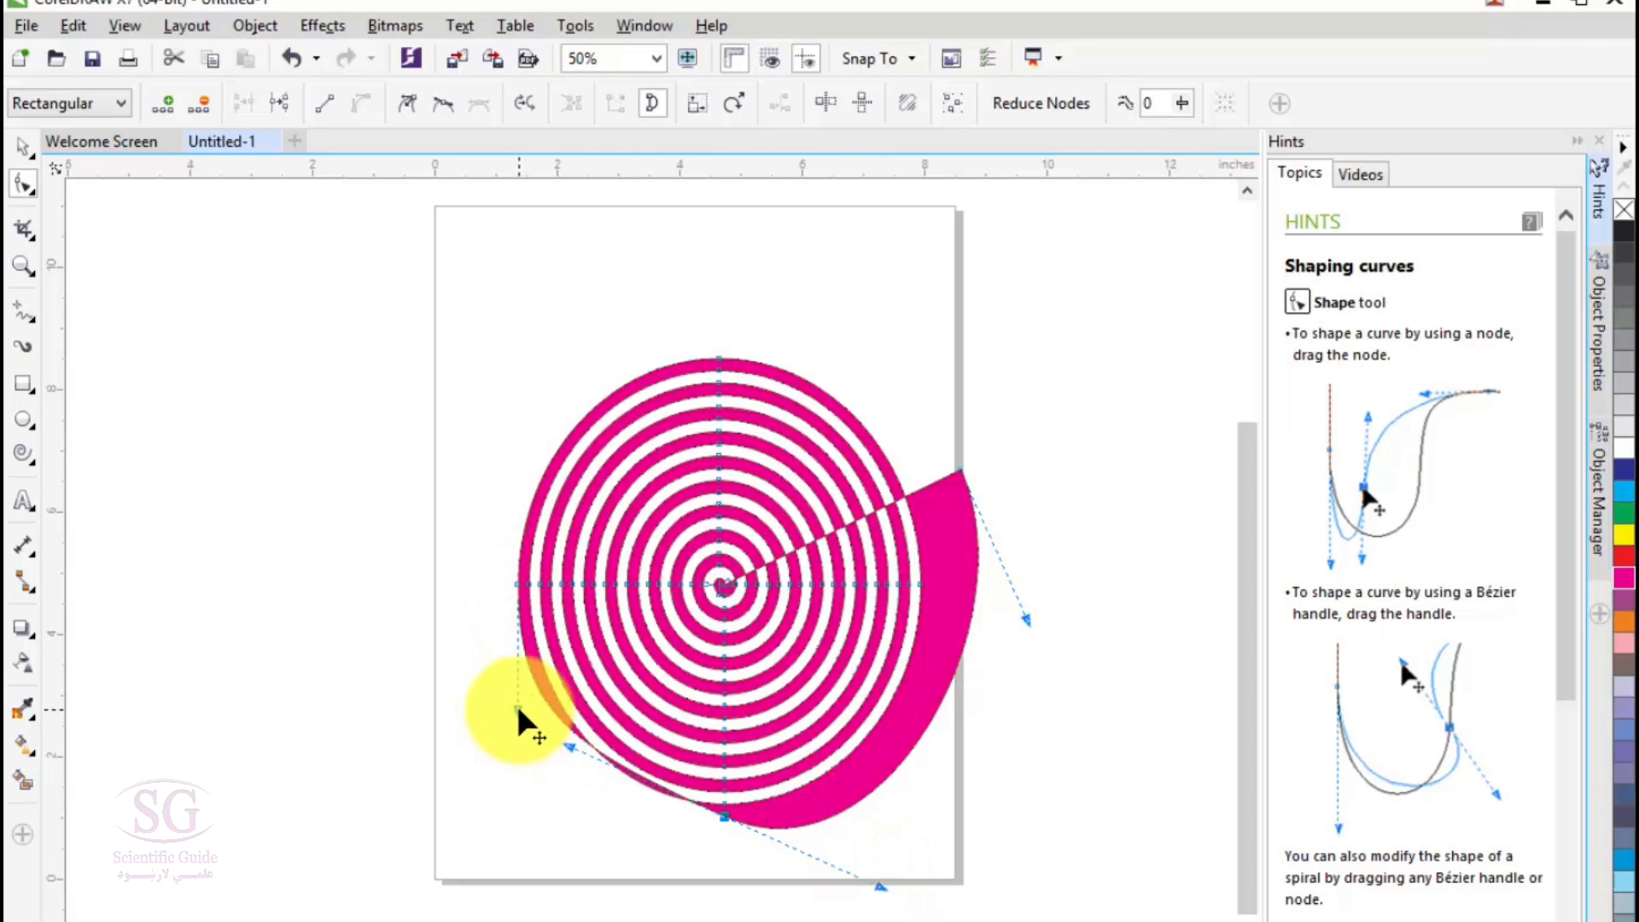
# - Pull the spiral's curves outward into pointed bulges at its left, upper left, upper right, lower left and lower right
pyautogui.moveTo(518, 713); pyautogui.dragTo(275, 660)
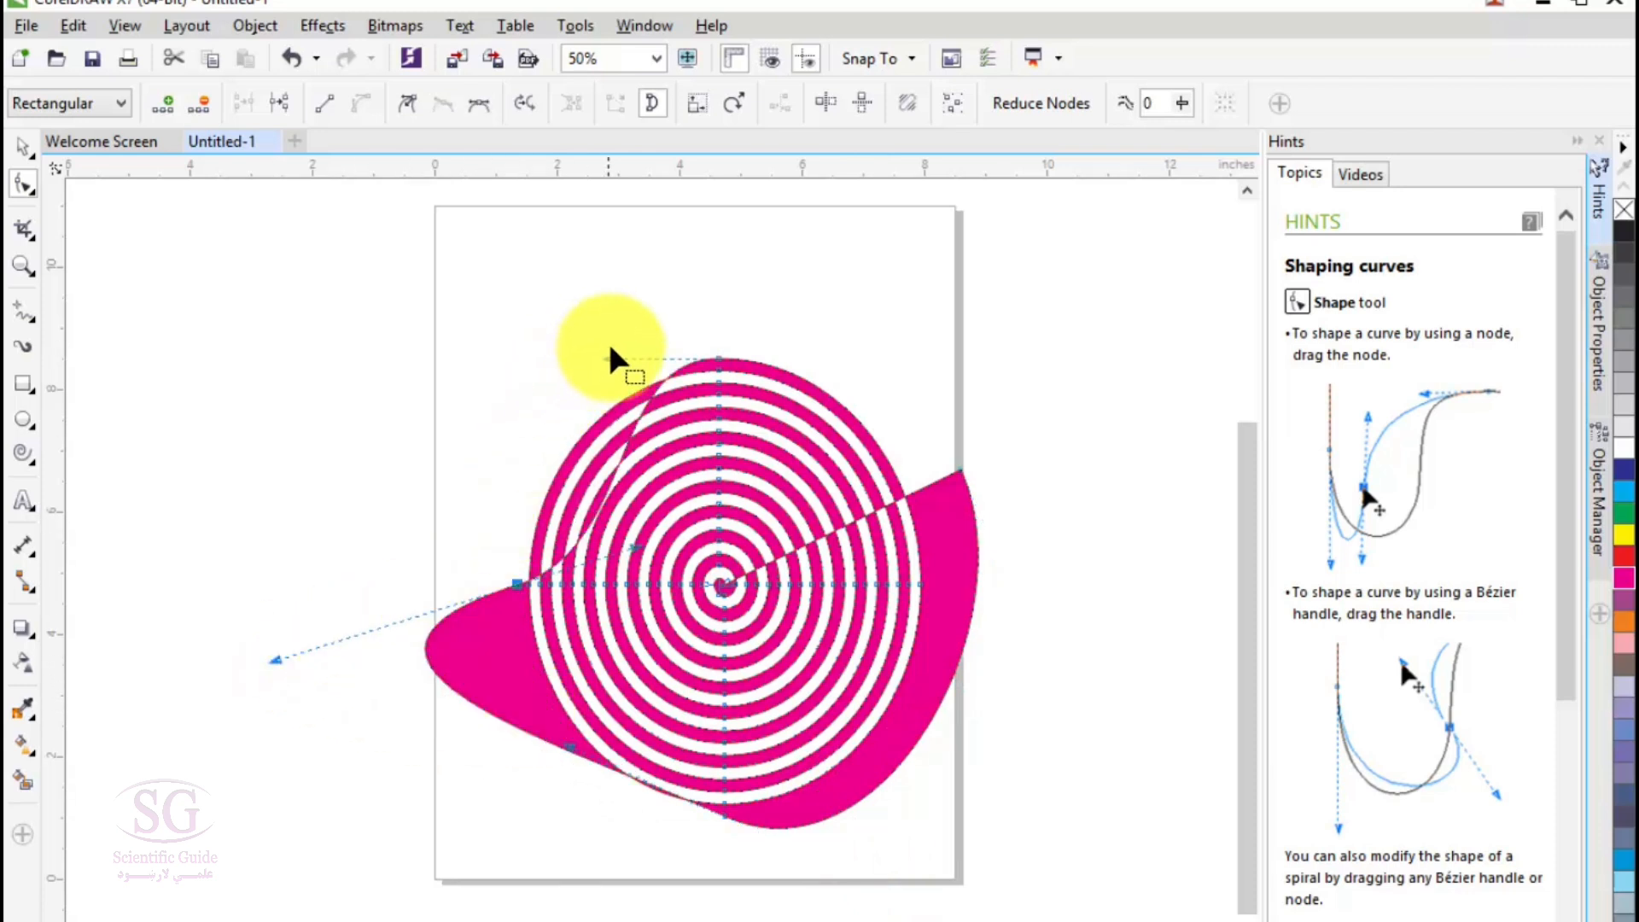
pyautogui.moveTo(612, 357); pyautogui.dragTo(584, 285)
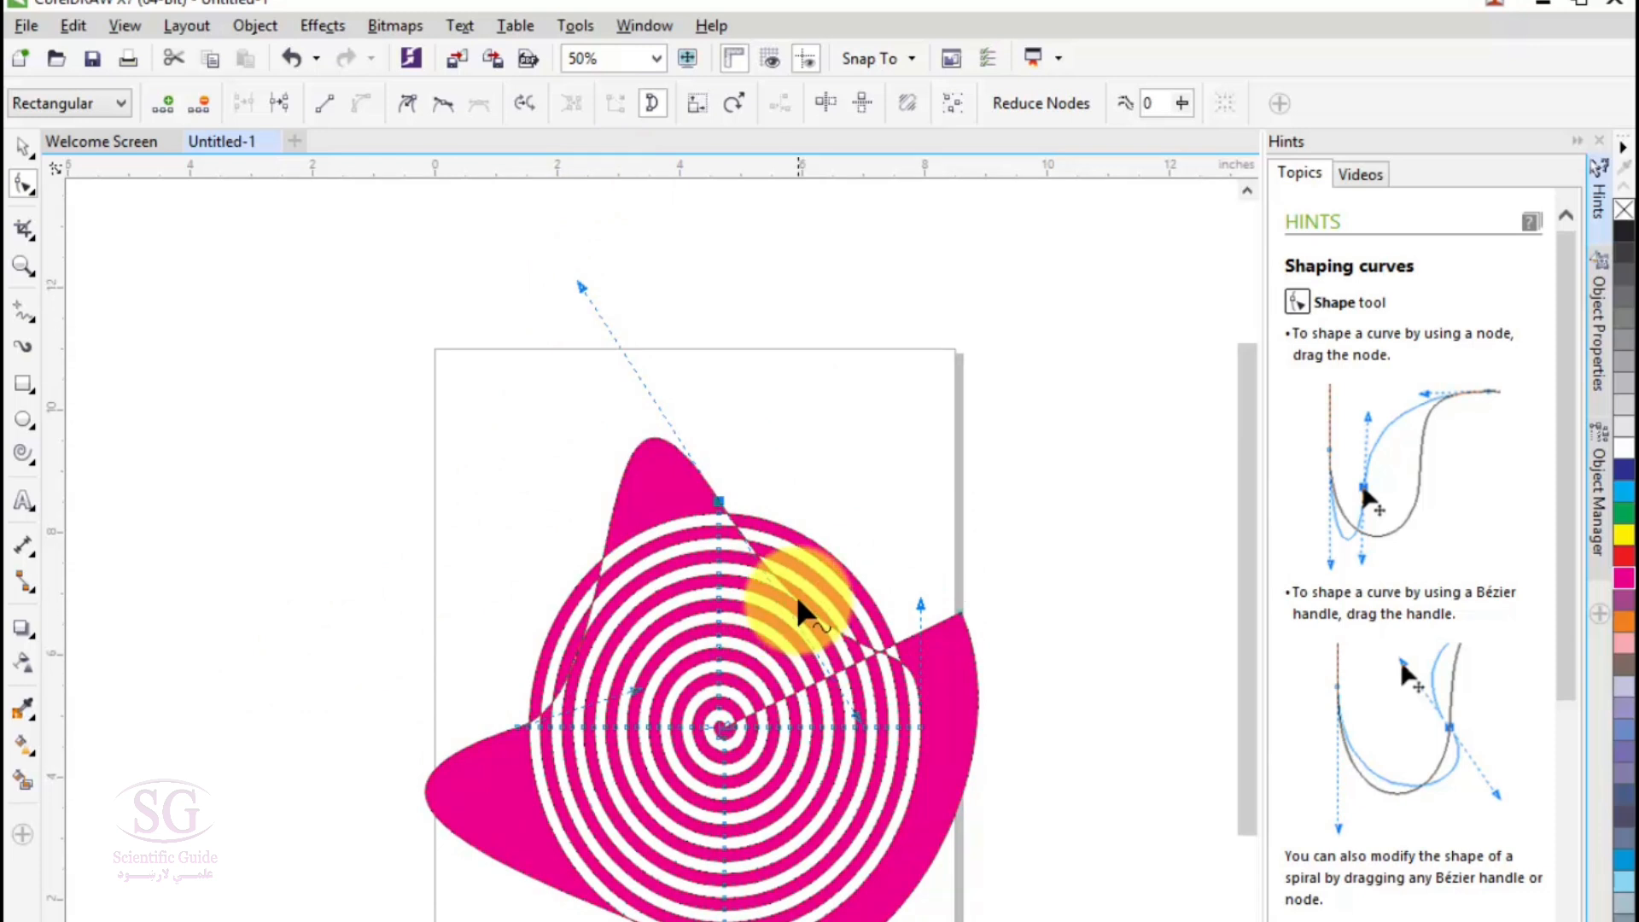
pyautogui.moveTo(800, 611); pyautogui.dragTo(880, 493)
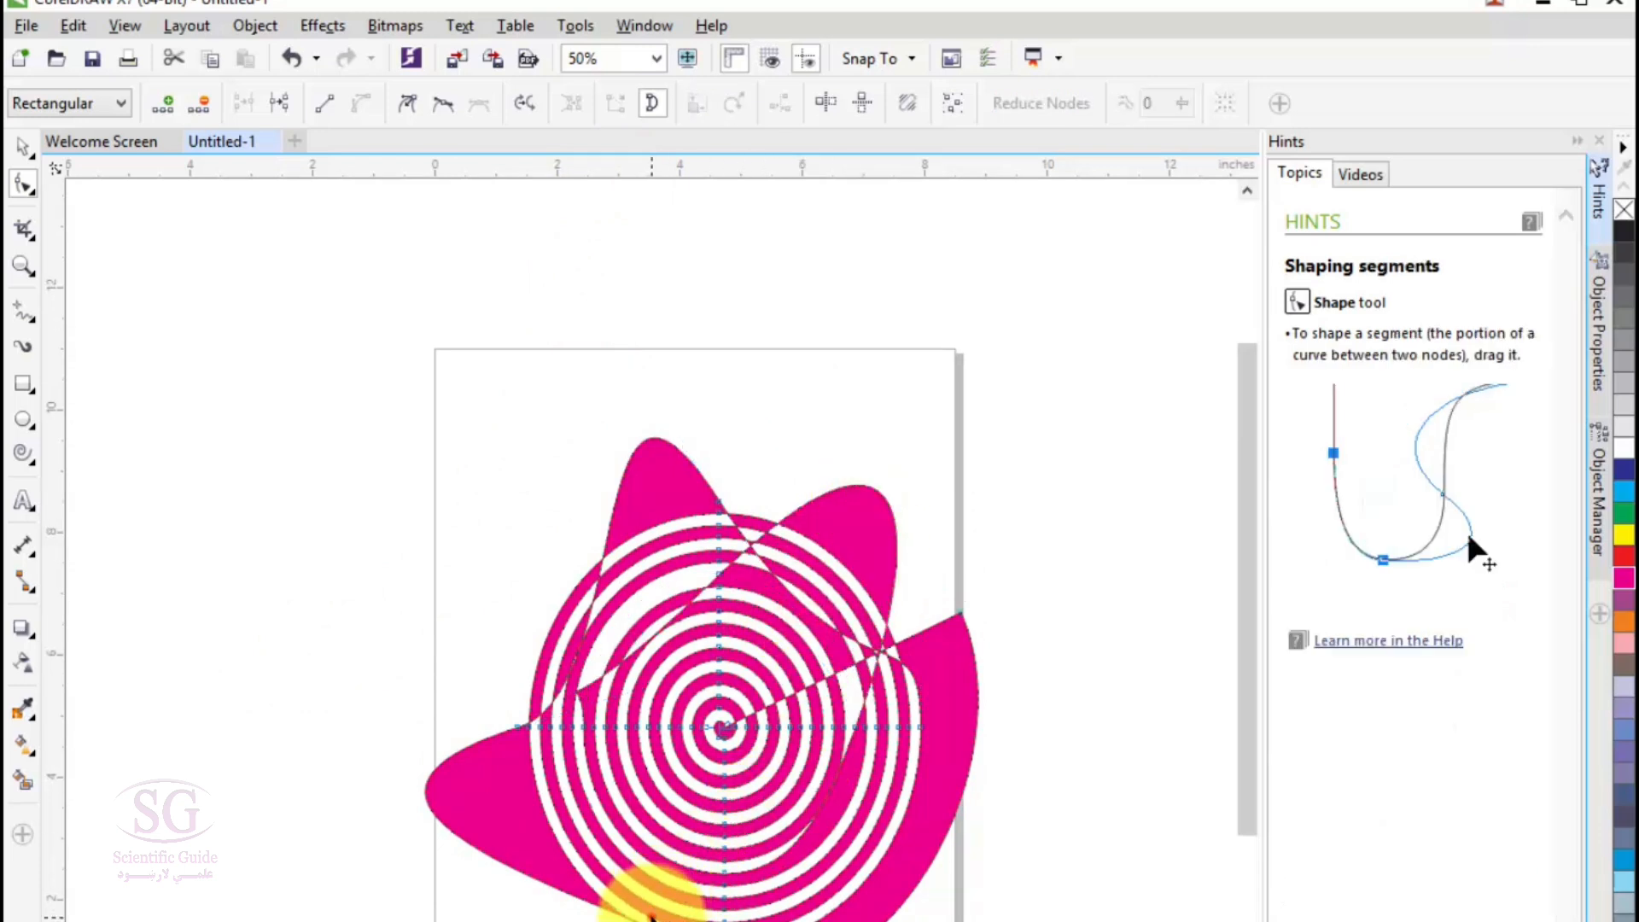
pyautogui.moveTo(616, 921); pyautogui.dragTo(616, 921)
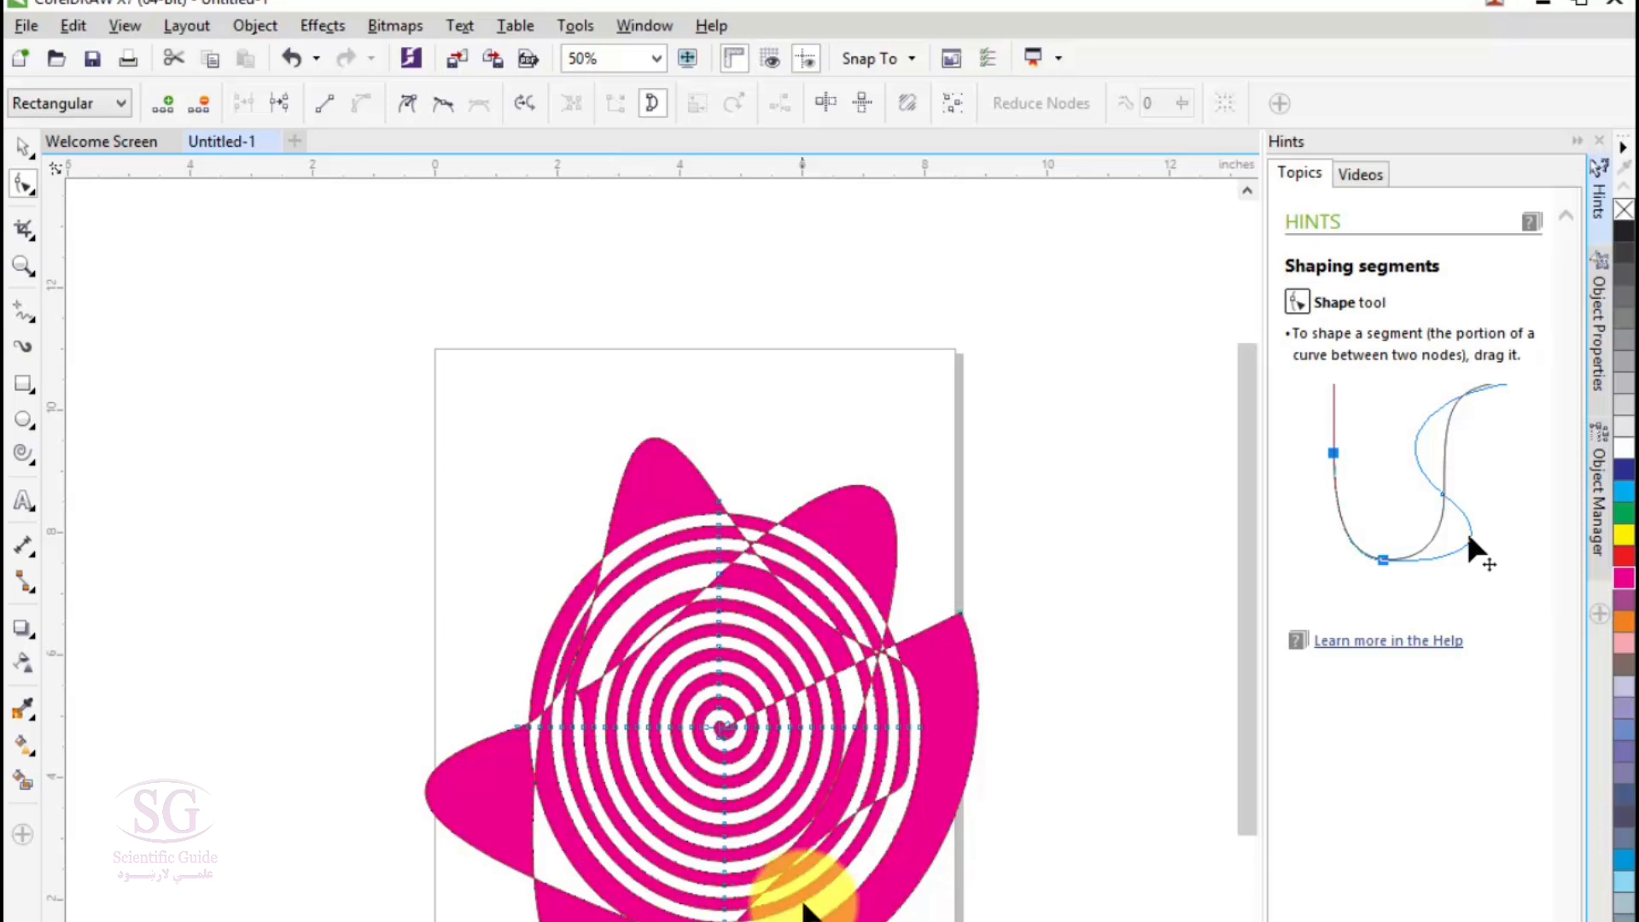
pyautogui.moveTo(802, 858); pyautogui.dragTo(945, 904)
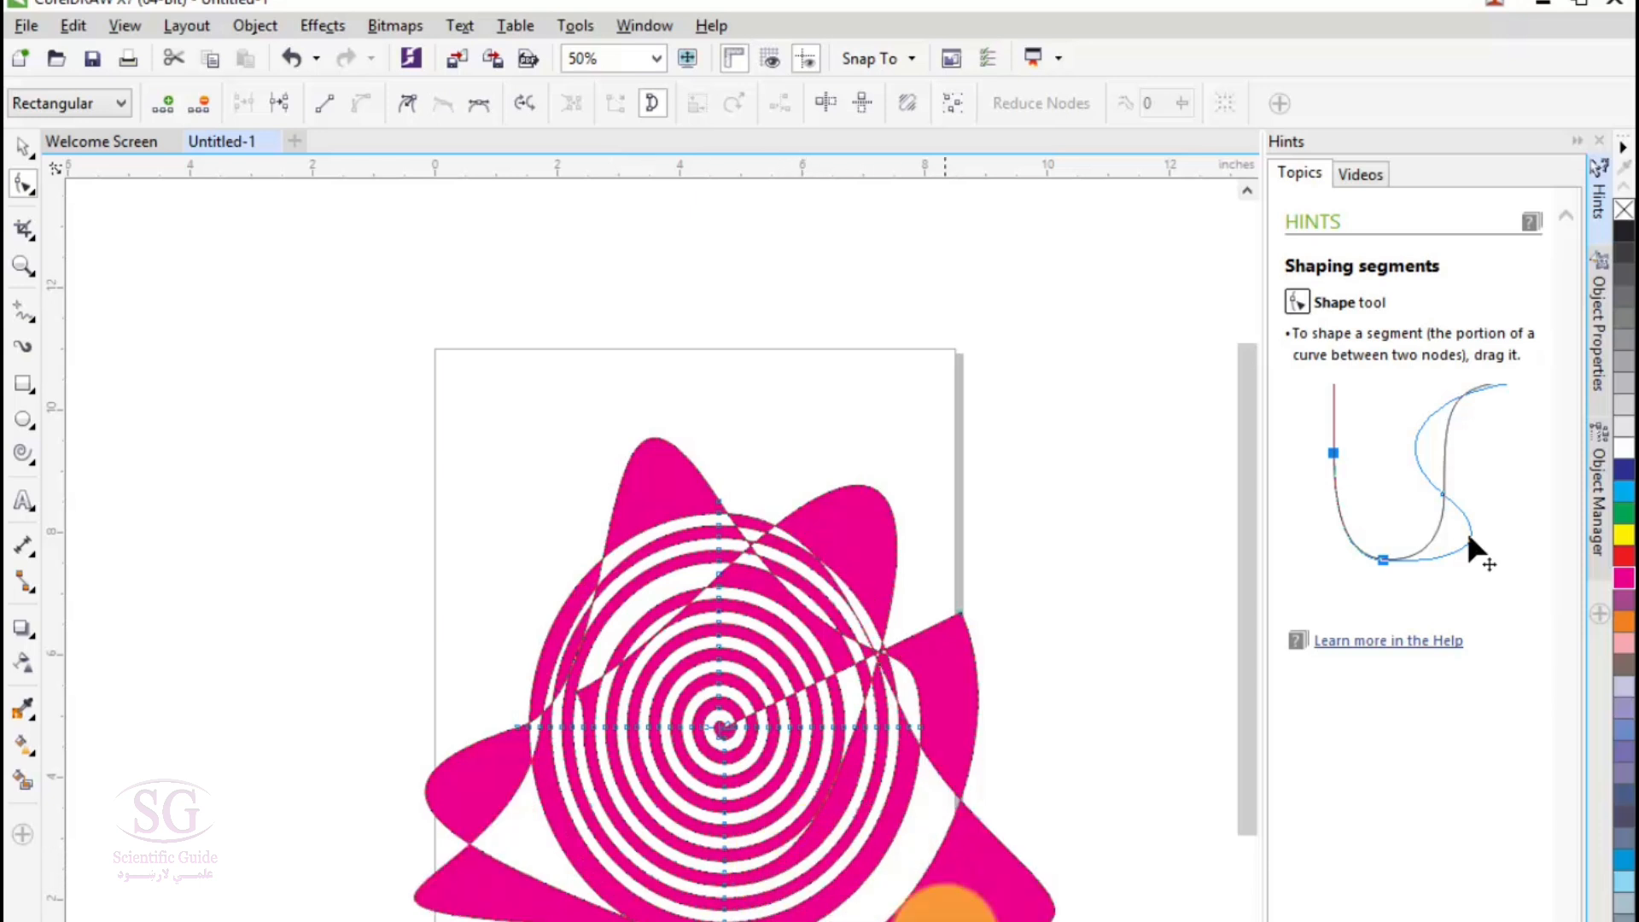
pyautogui.scroll(-1, 735, 837)
pyautogui.scroll(1, 736, 837)
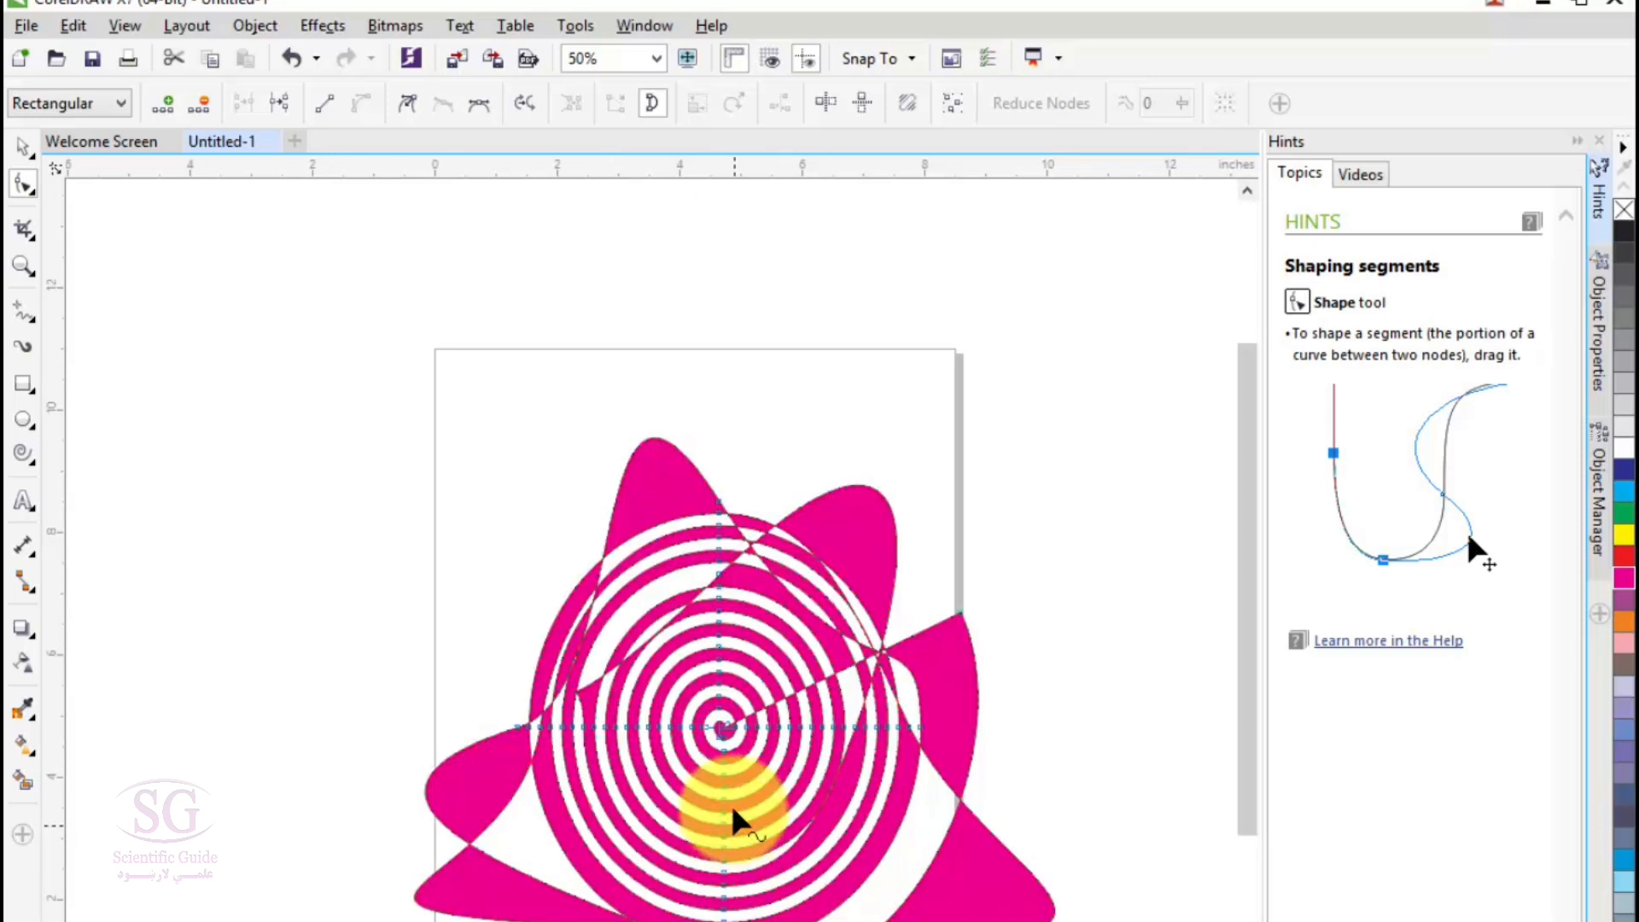
# - Switch to the Basic Shapes tool and delete the distorted spiral
pyautogui.click(21, 450)
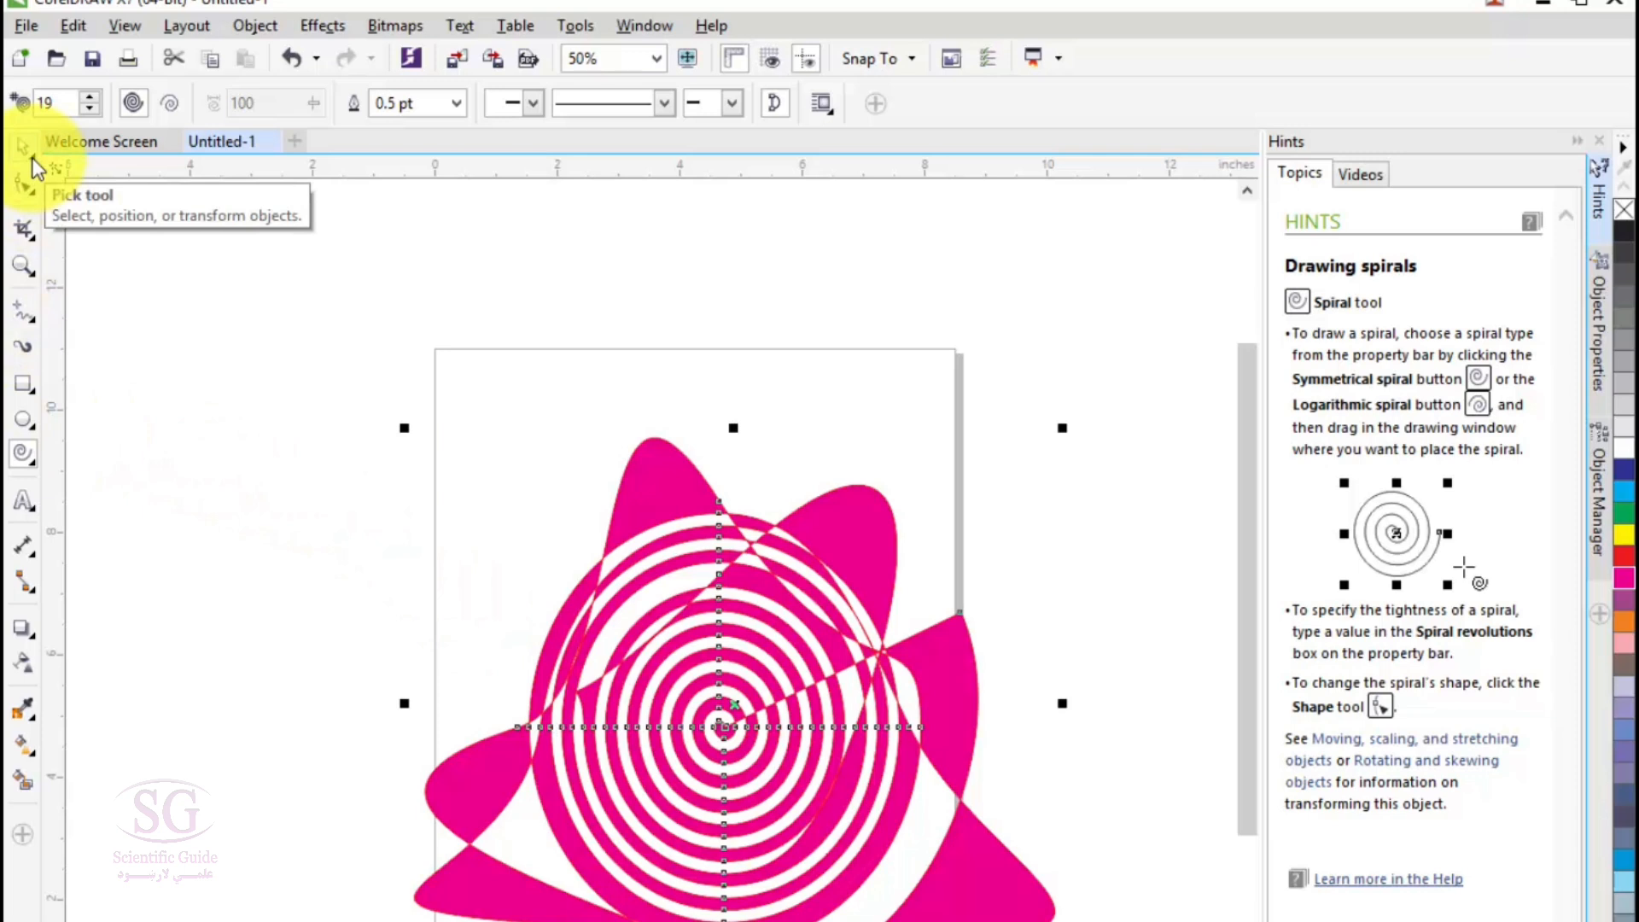
pyautogui.click(22, 451)
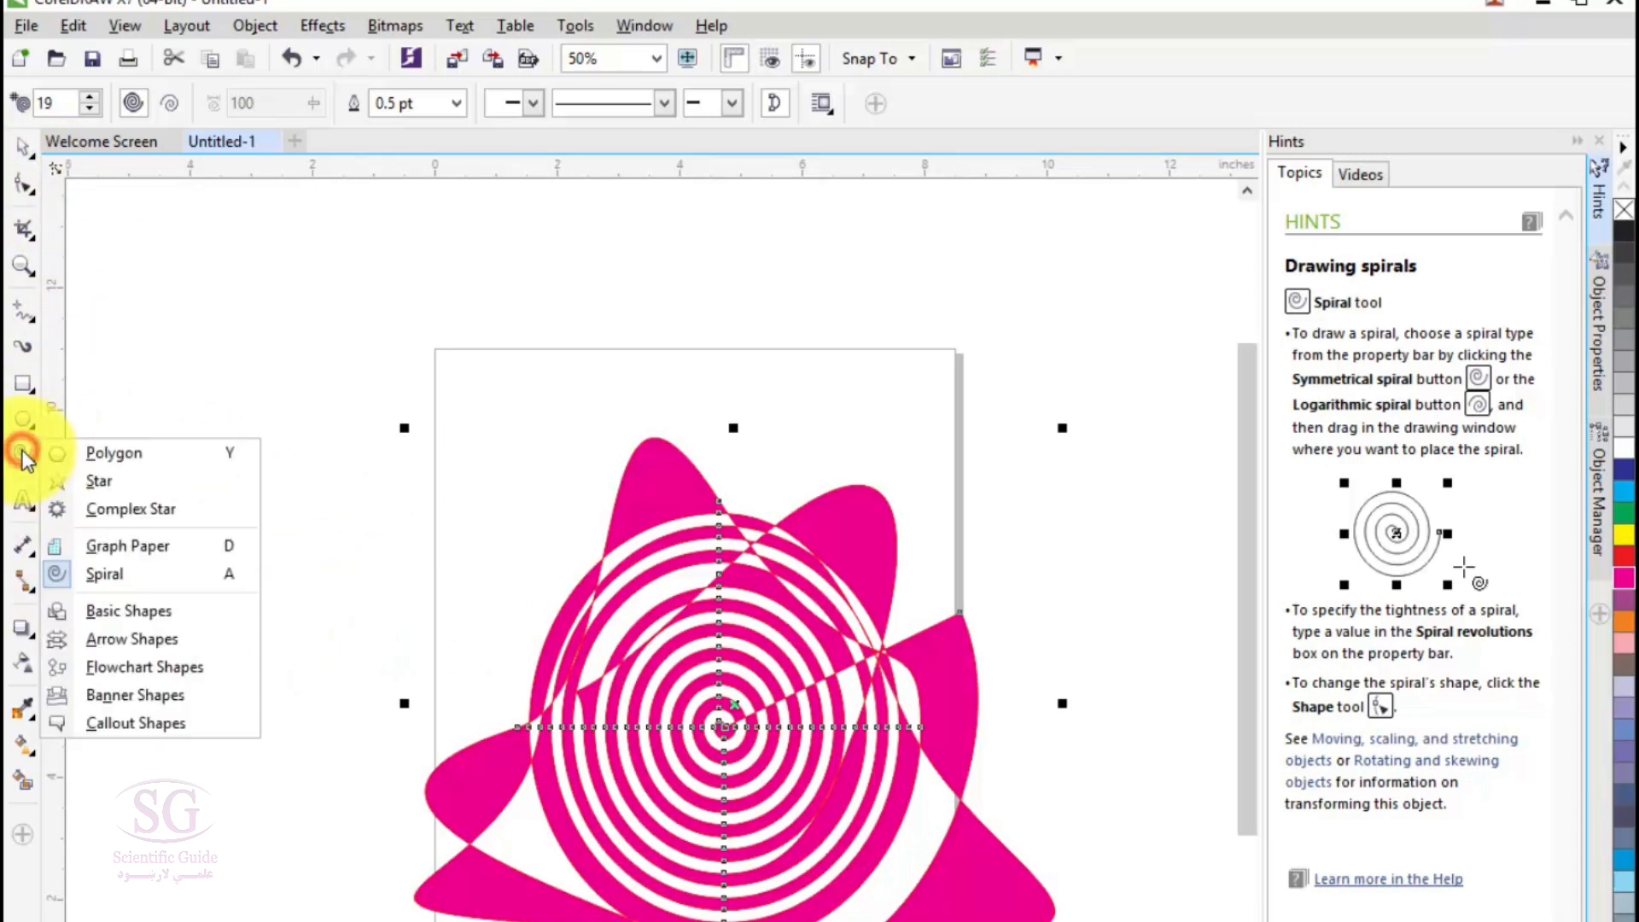
pyautogui.click(94, 618)
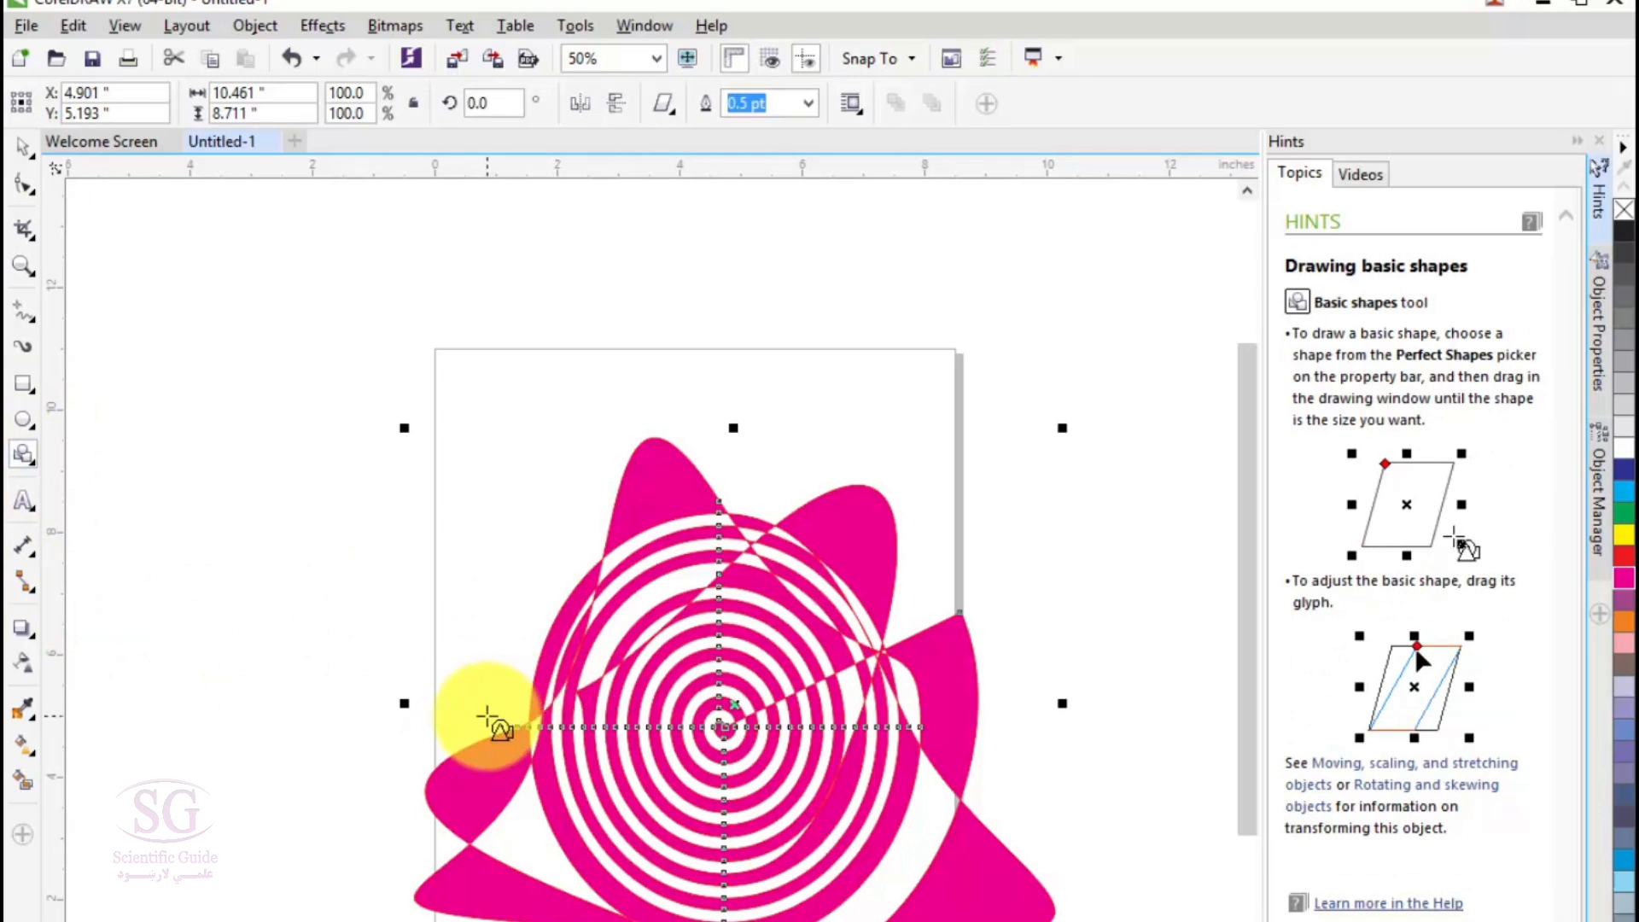
pyautogui.press('Delete')
# - Draw a half-ring arch basic shape about 6.4 by 3.2 inches on the page's upper half and fill it with magenta
pyautogui.click(665, 109)
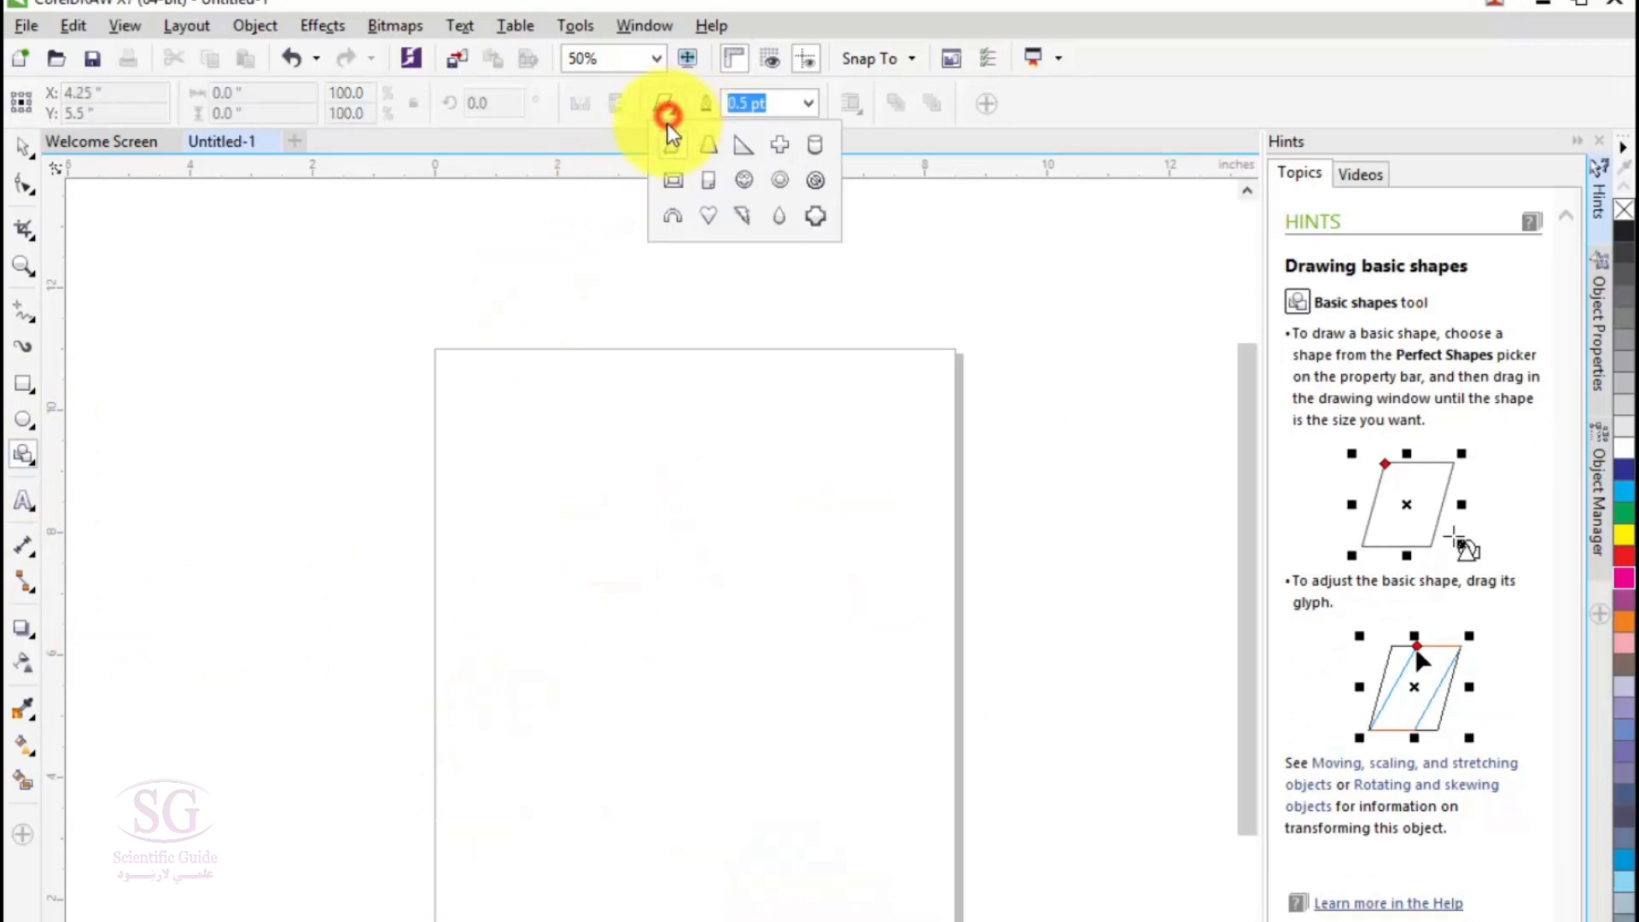
pyautogui.click(674, 224)
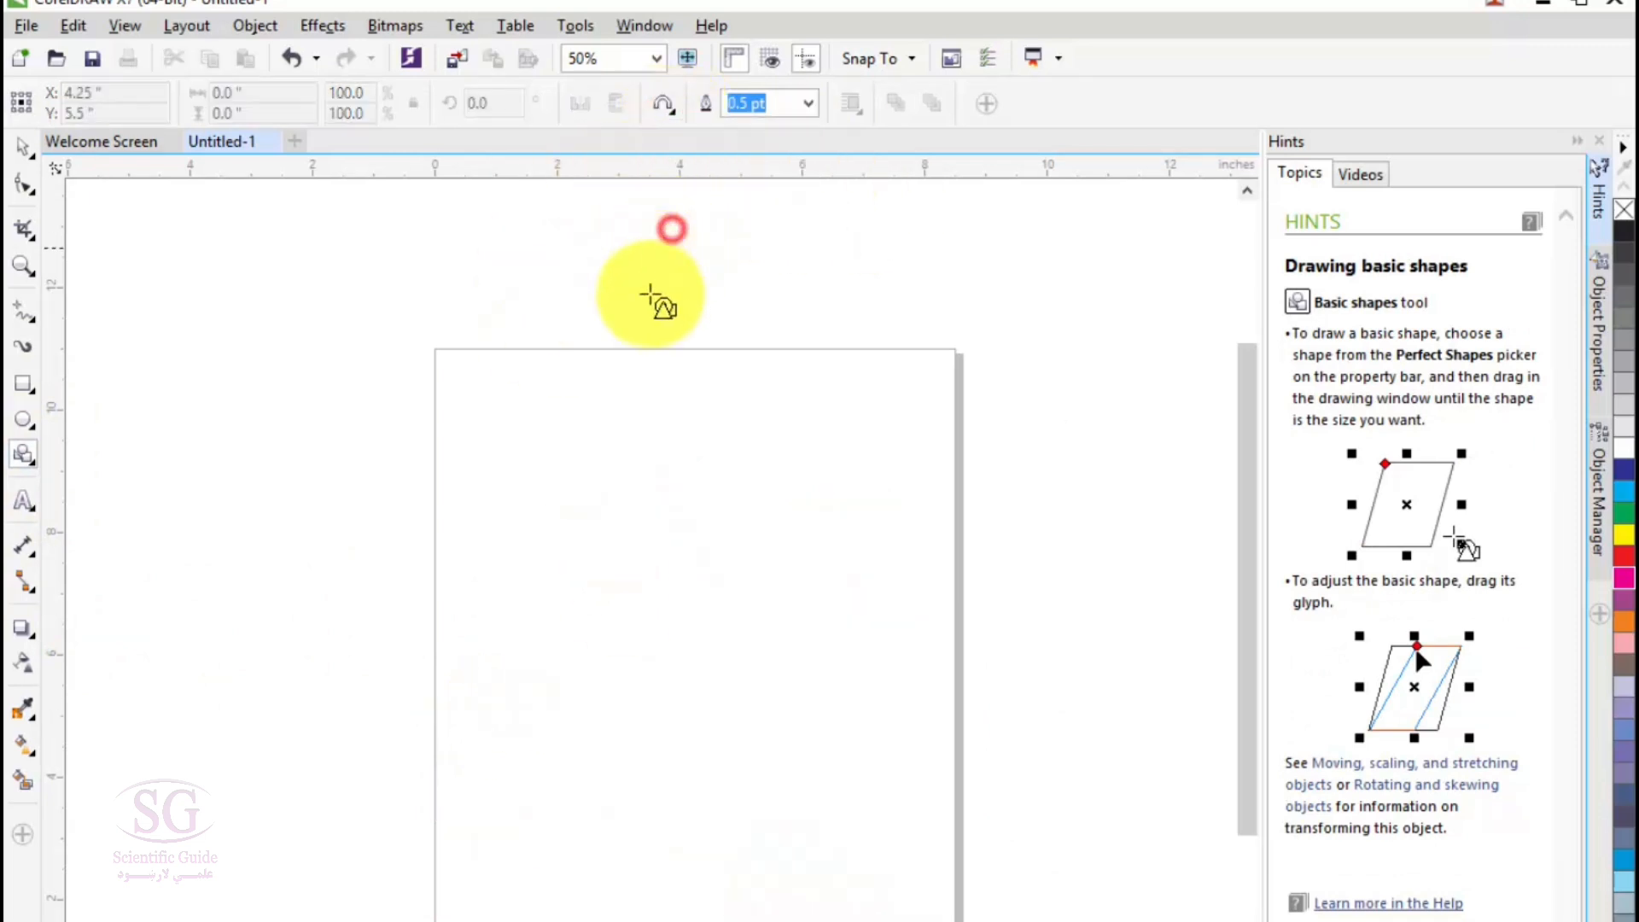
pyautogui.moveTo(495, 434); pyautogui.dragTo(875, 818)
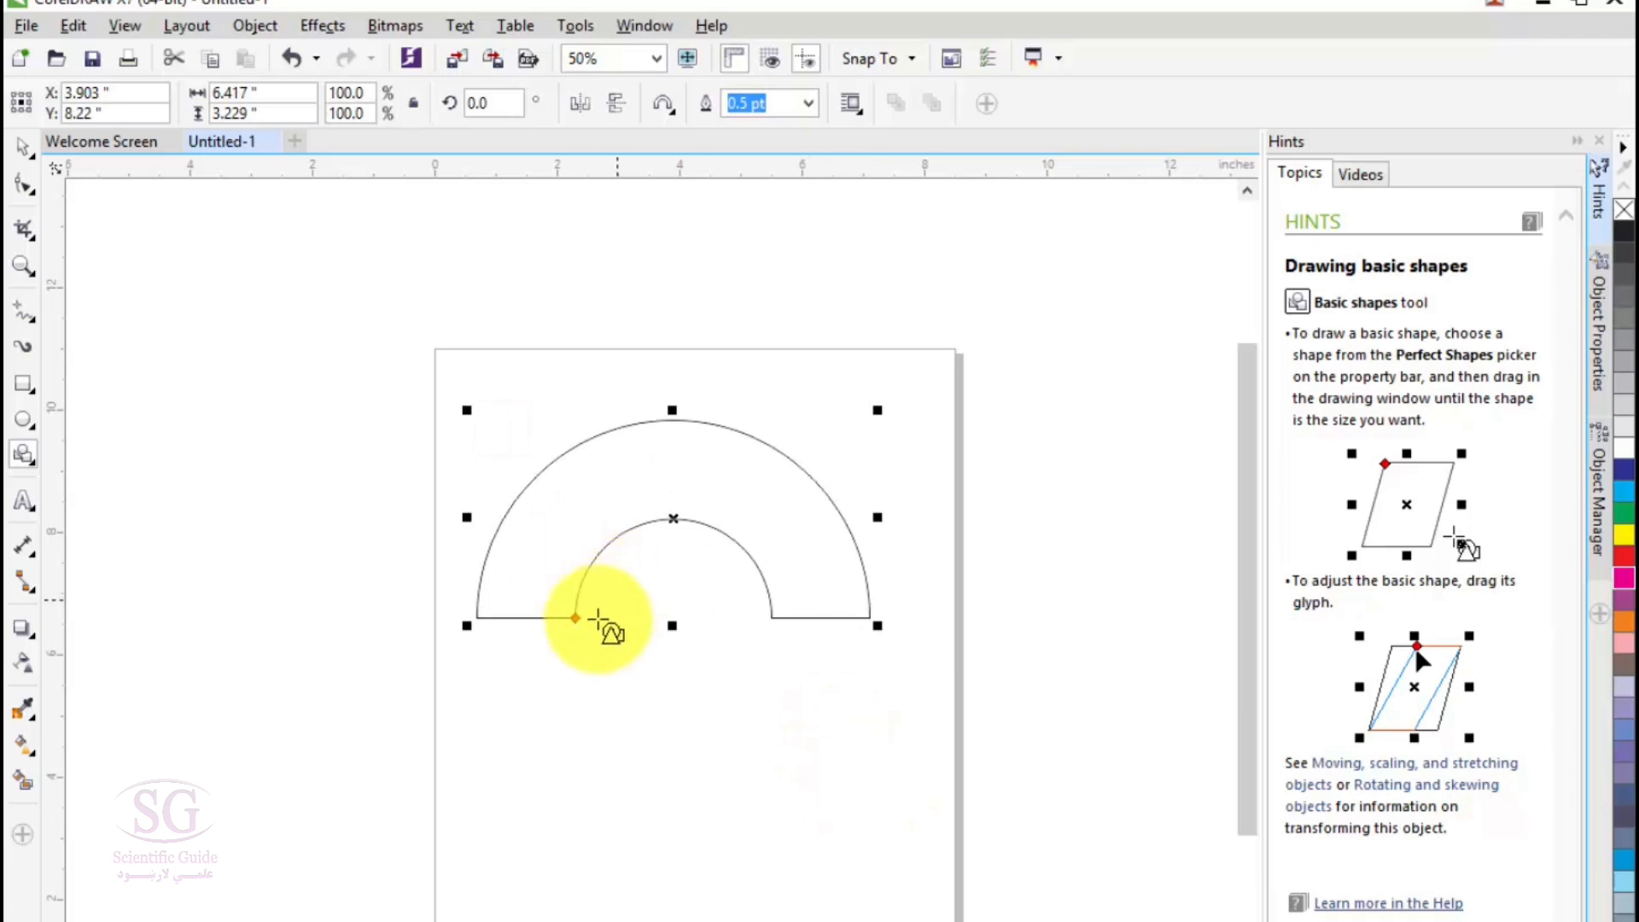
pyautogui.click(1627, 581)
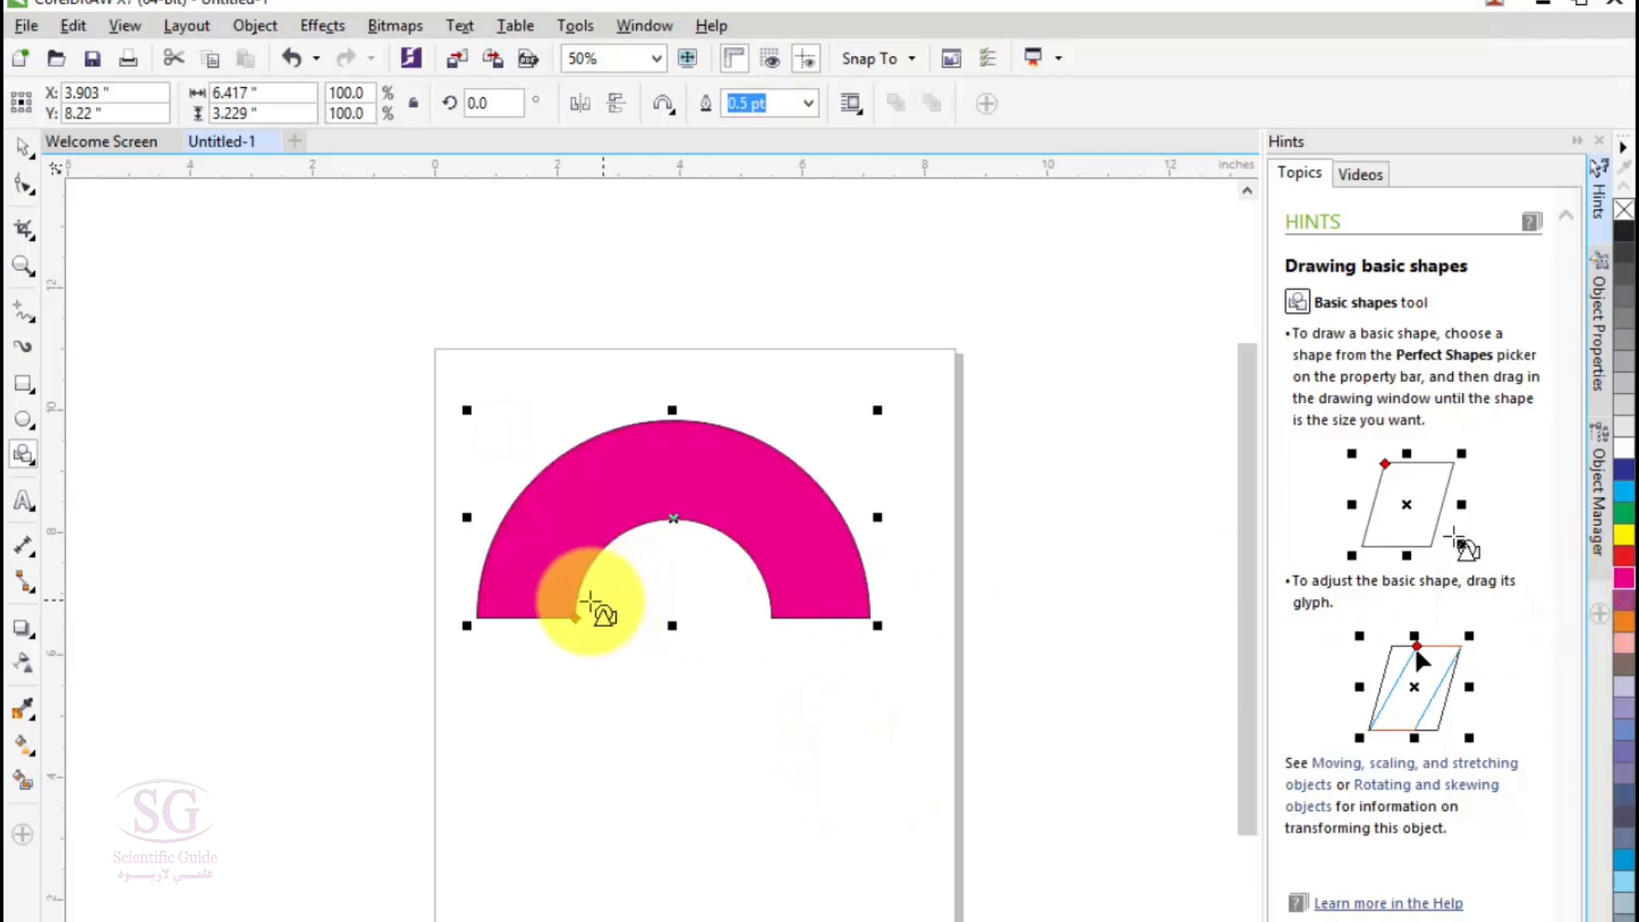
# - Extend the magenta arch into a nearly closed ring and draw a teardrop about 3.4 by 2.6 inches across the page's upper-left edge
pyautogui.moveTo(578, 629); pyautogui.dragTo(646, 751)
pyautogui.click(665, 104)
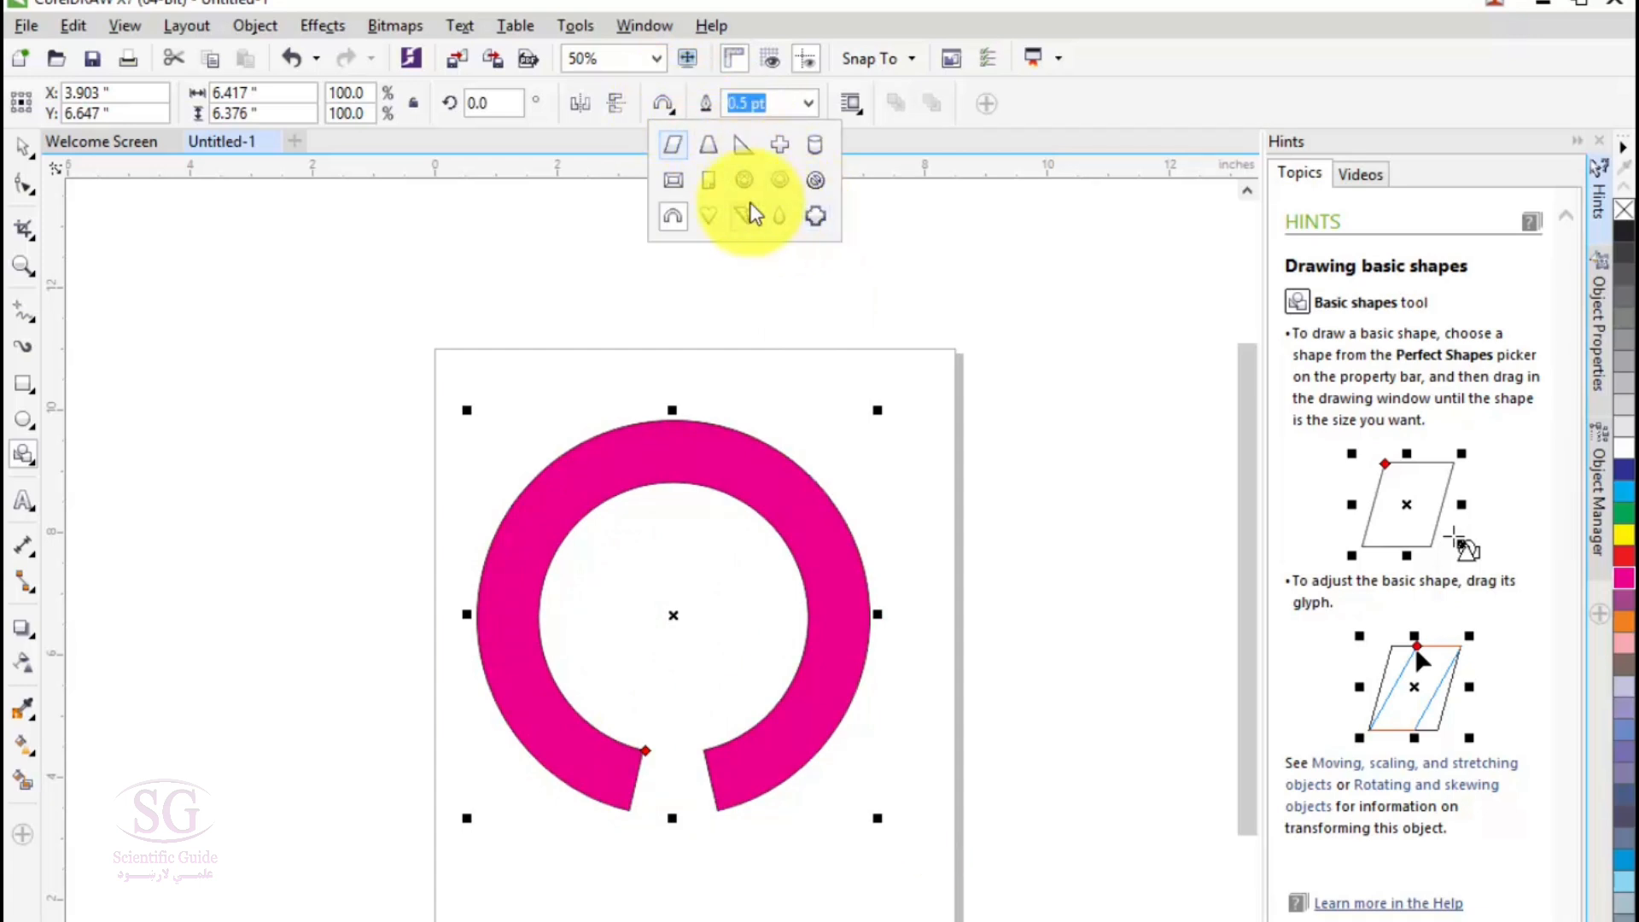
pyautogui.click(784, 220)
pyautogui.moveTo(284, 316); pyautogui.dragTo(508, 492)
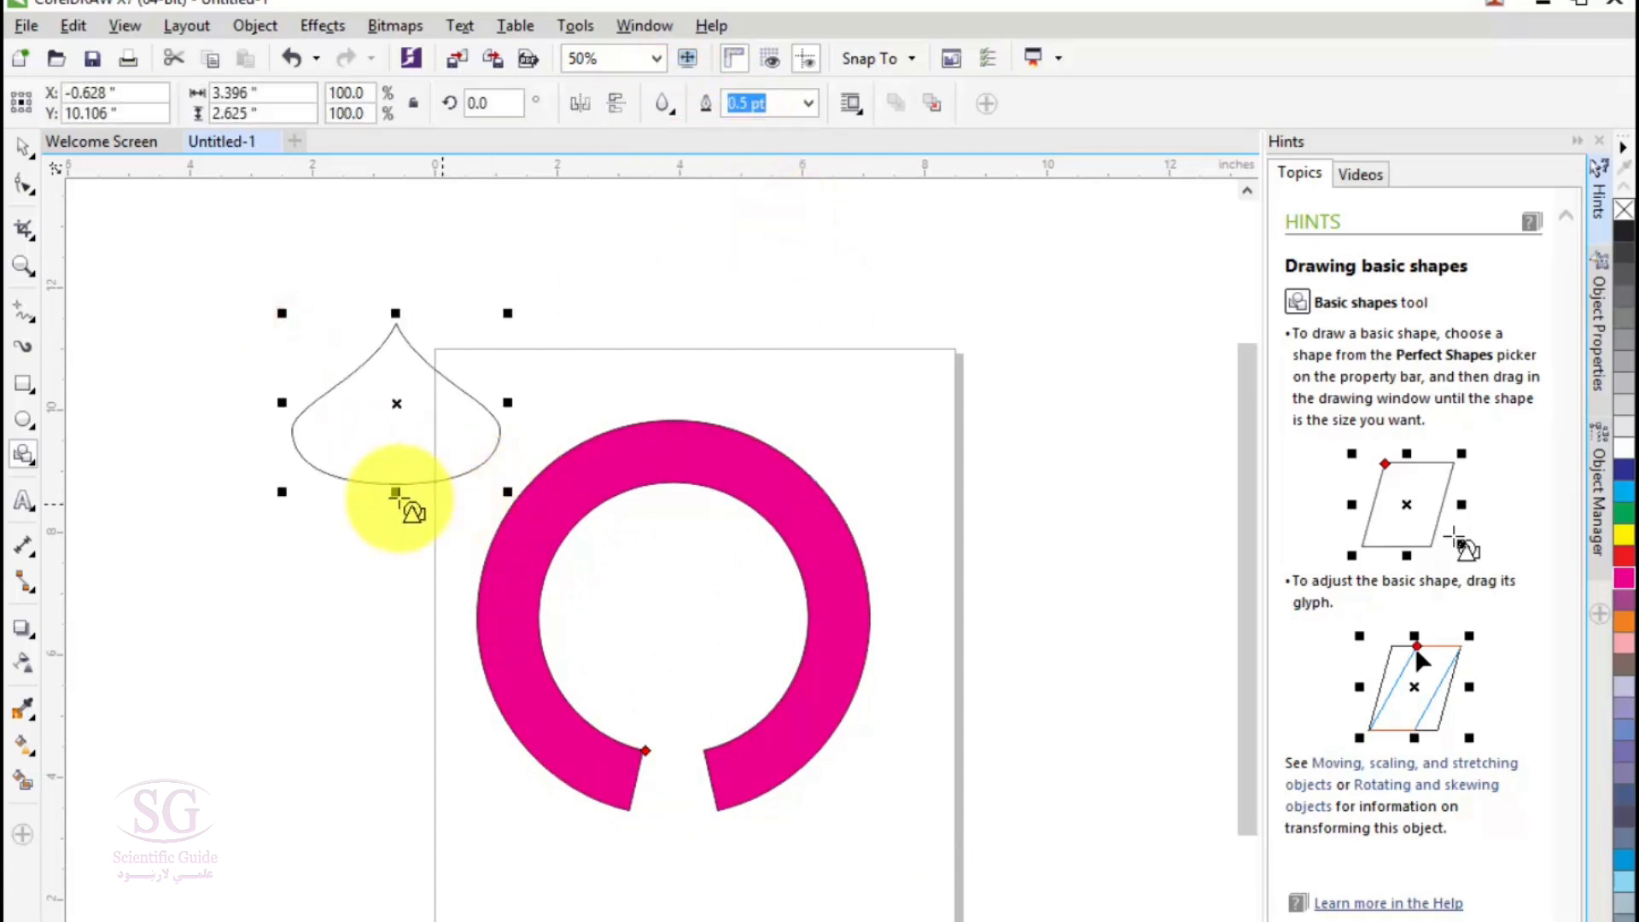
# - Draw a bevelled frame basic shape about 3.9 by 2.8 inches over the page's upper-right corner and adjust it to a thin border
pyautogui.click(665, 104)
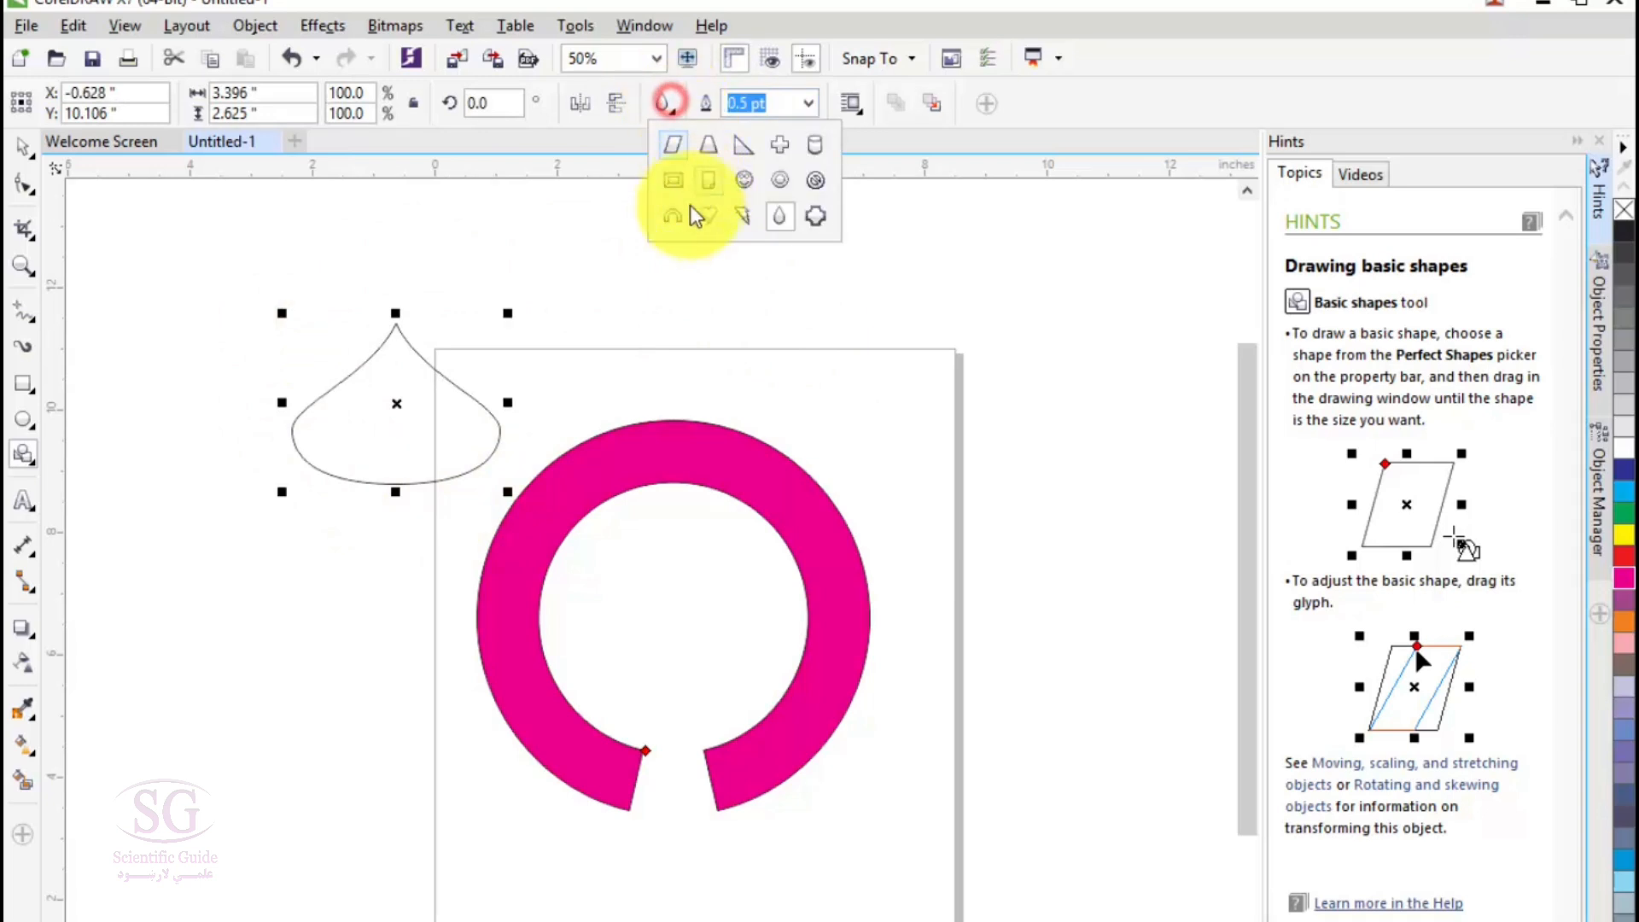
pyautogui.click(675, 177)
pyautogui.moveTo(784, 229); pyautogui.dragTo(1023, 403)
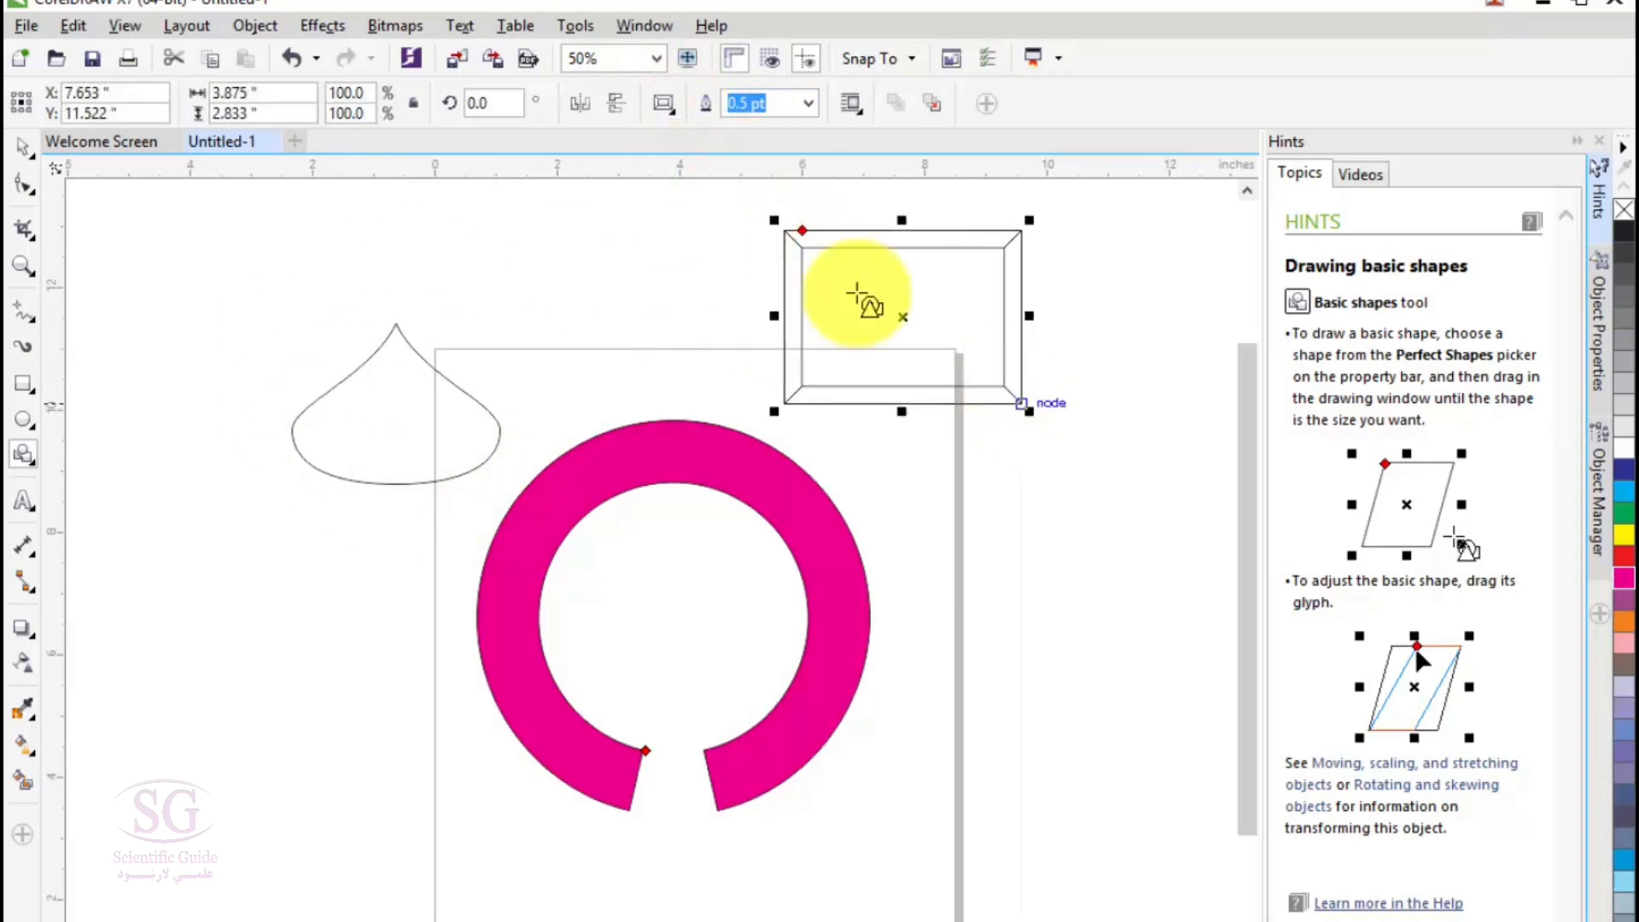
pyautogui.moveTo(805, 238); pyautogui.dragTo(827, 270)
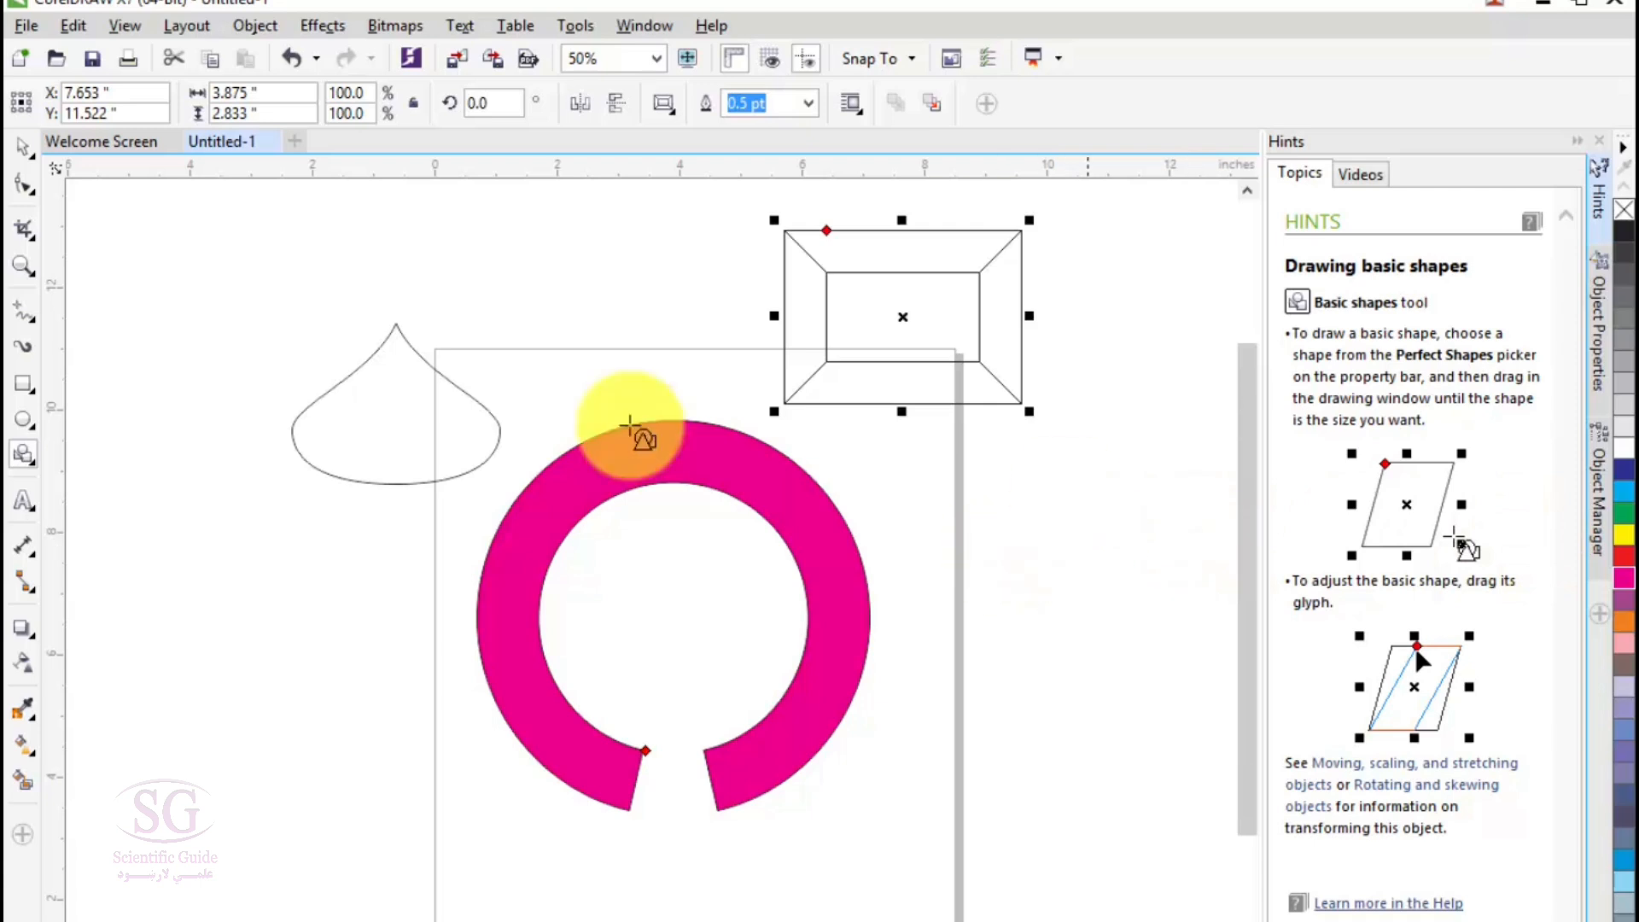
pyautogui.moveTo(828, 237); pyautogui.dragTo(797, 229)
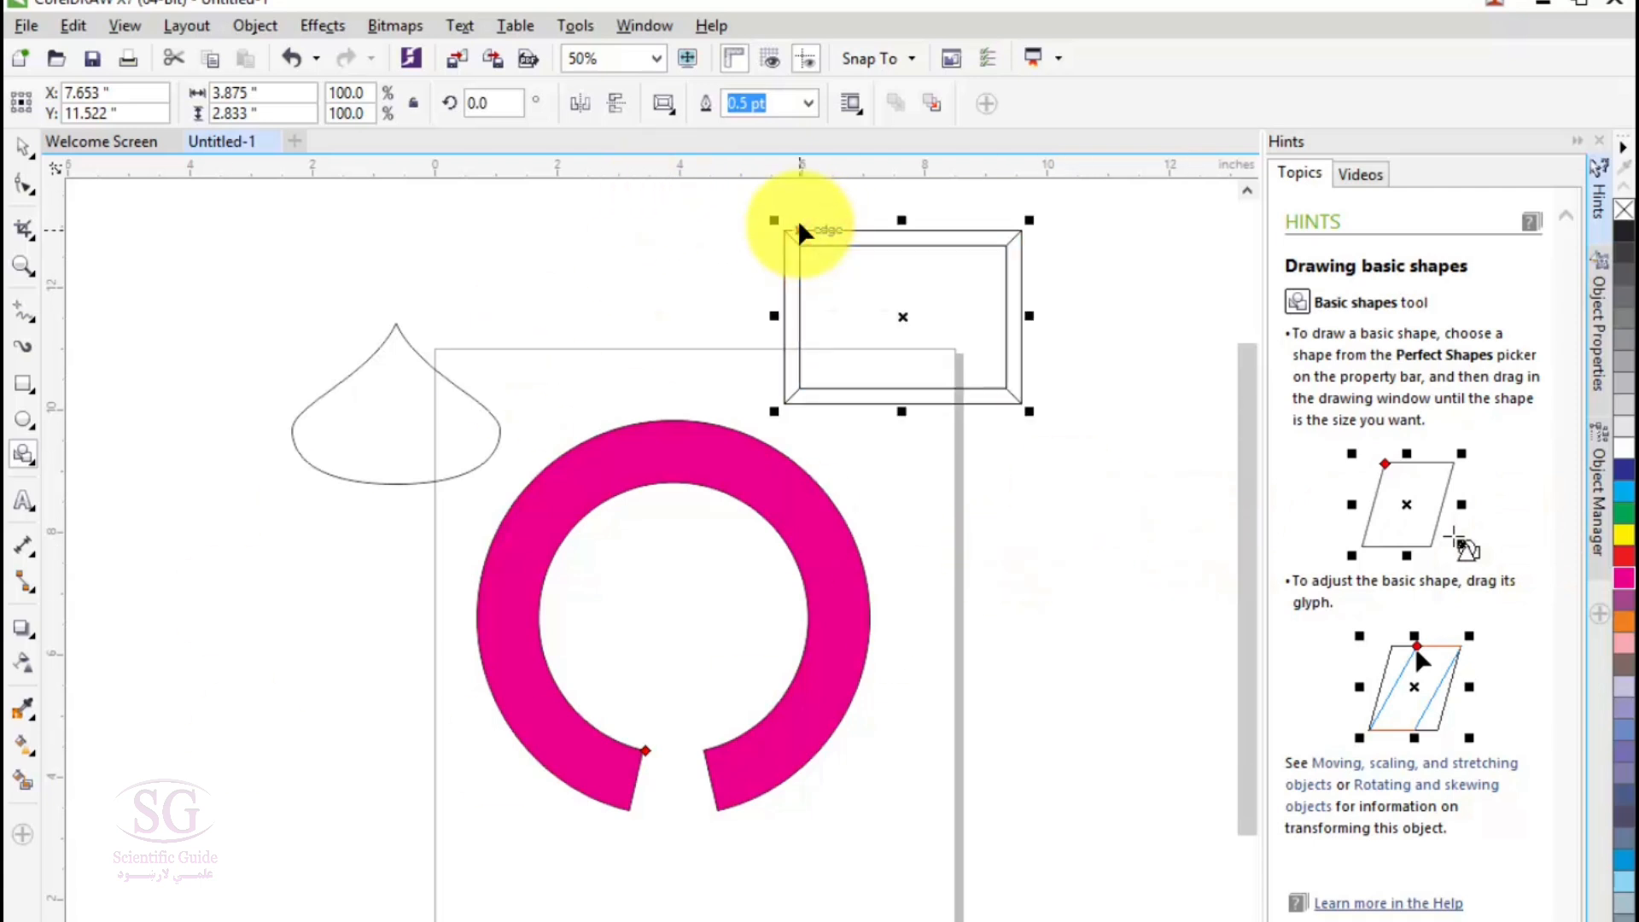
pyautogui.click(811, 103)
pyautogui.click(853, 108)
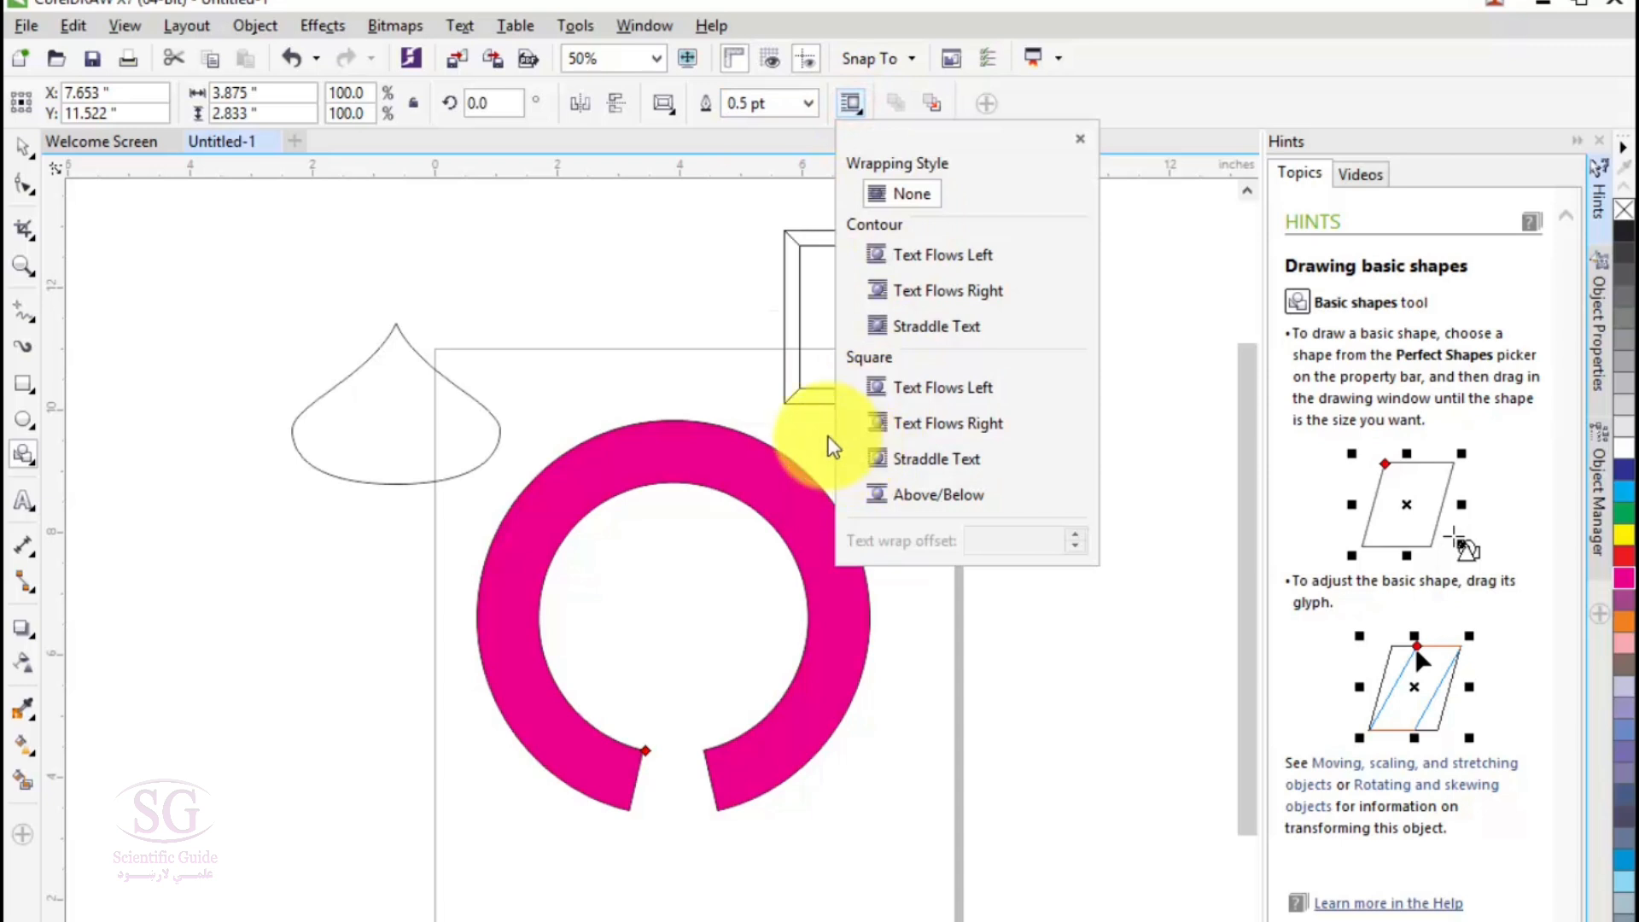
pyautogui.click(575, 107)
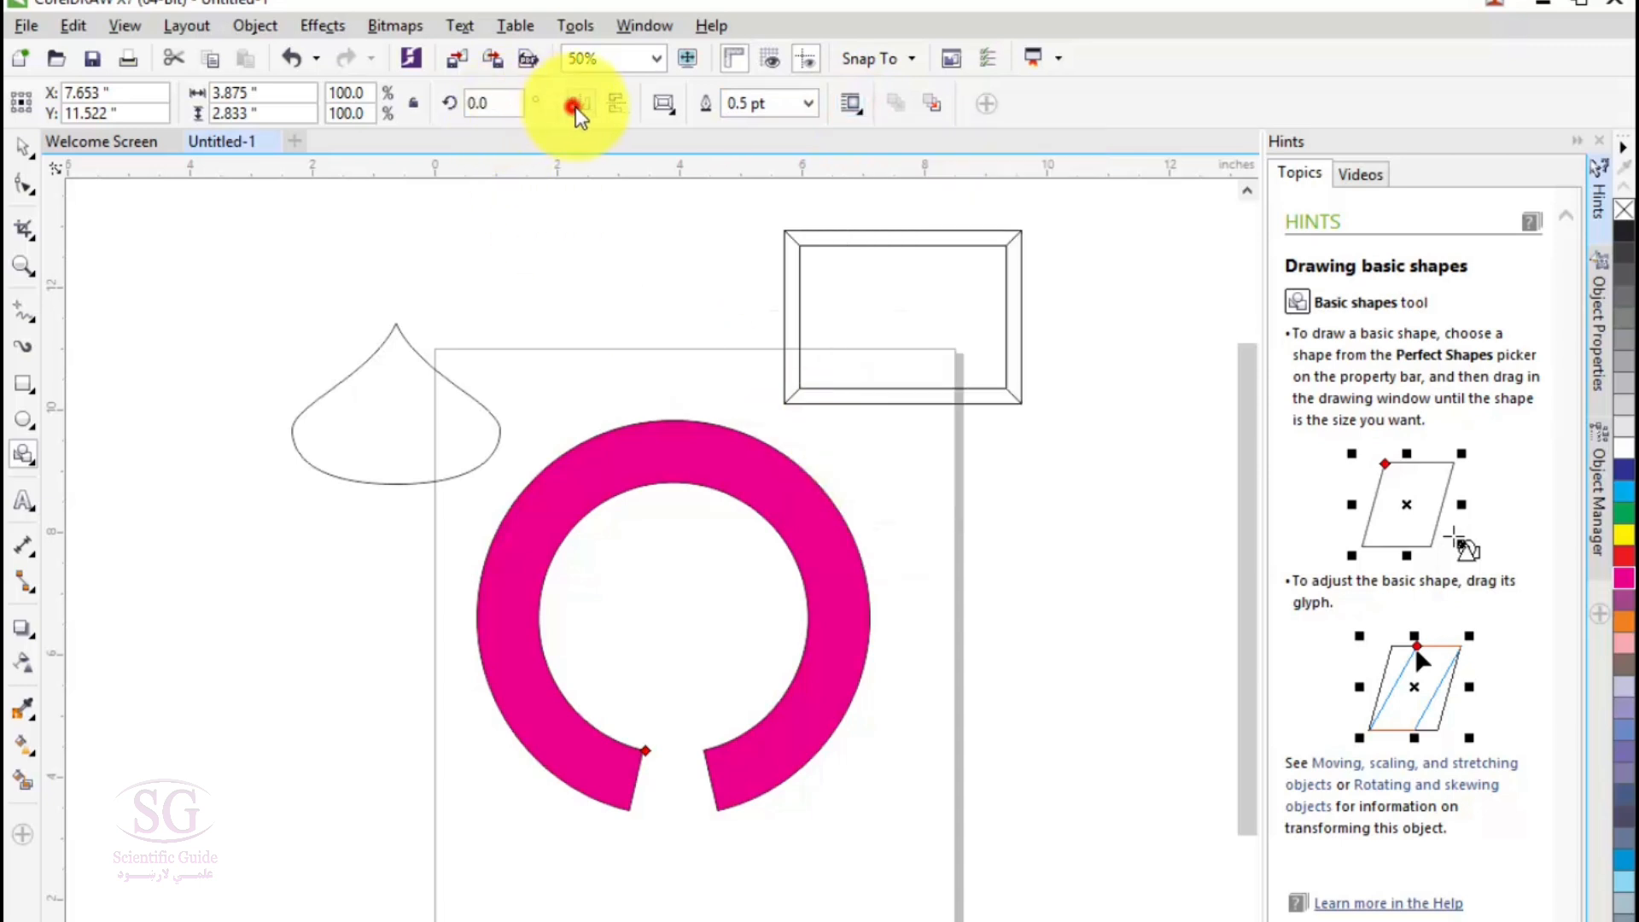
# - Select the magenta ring with the Pick tool and mirror it horizontally and vertically, flipping it back to its original orientation
pyautogui.click(18, 161)
pyautogui.click(679, 465)
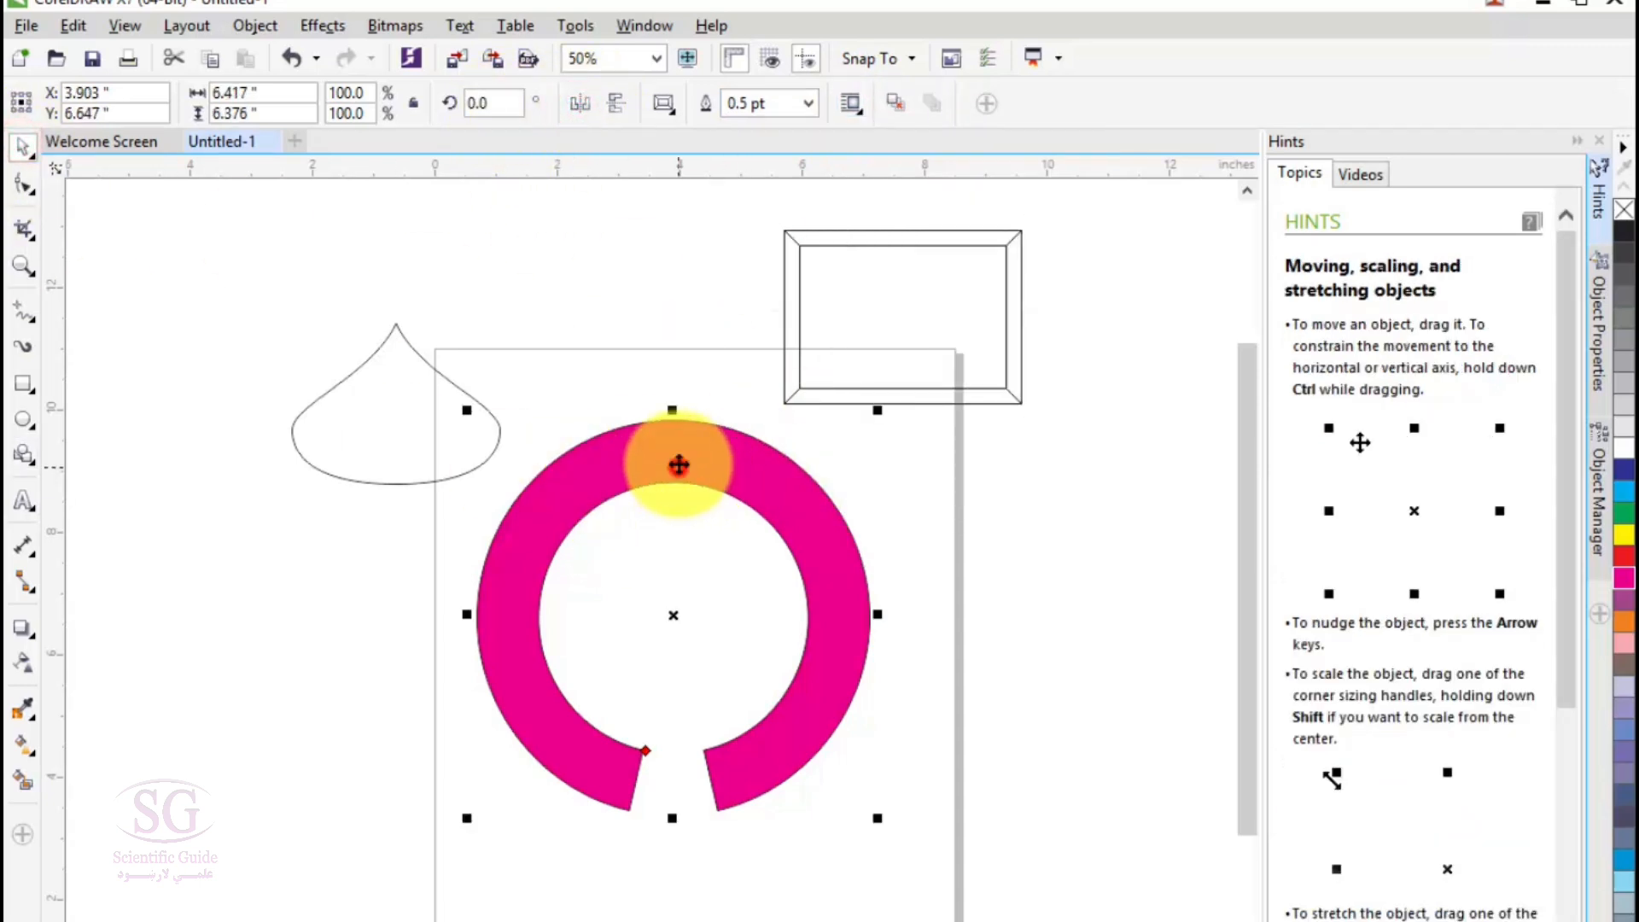
pyautogui.click(615, 104)
pyautogui.click(618, 103)
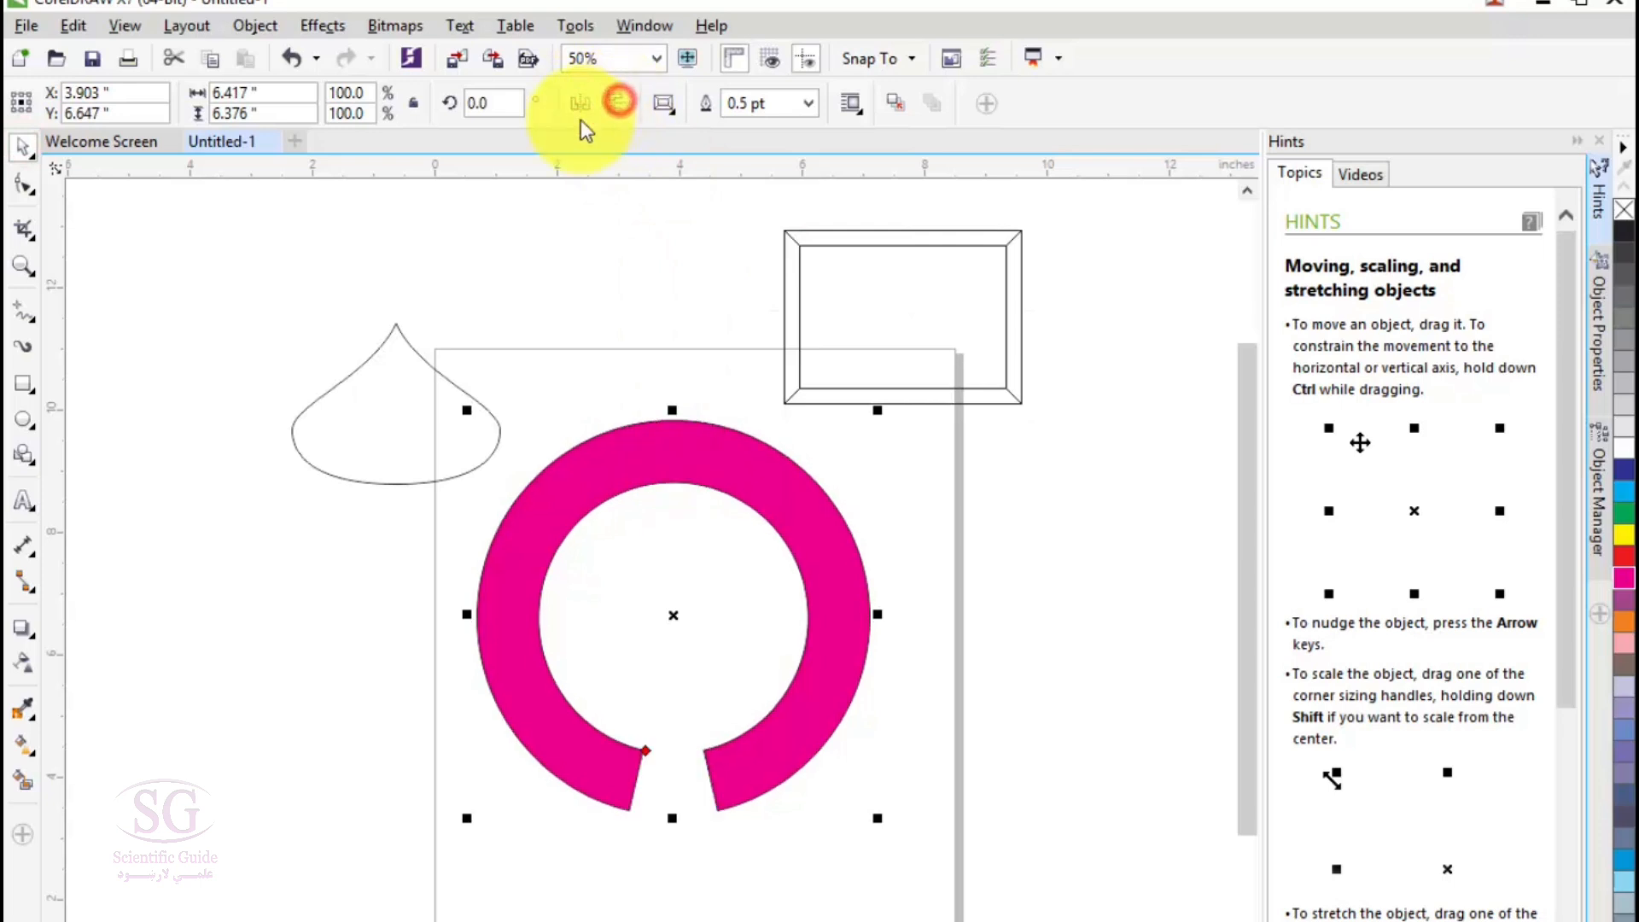
# - With the Arrow Shapes tool, draw a downward arrow with a box at its tail, about 3.6 by 4.9 inches, left of the page
pyautogui.click(24, 458)
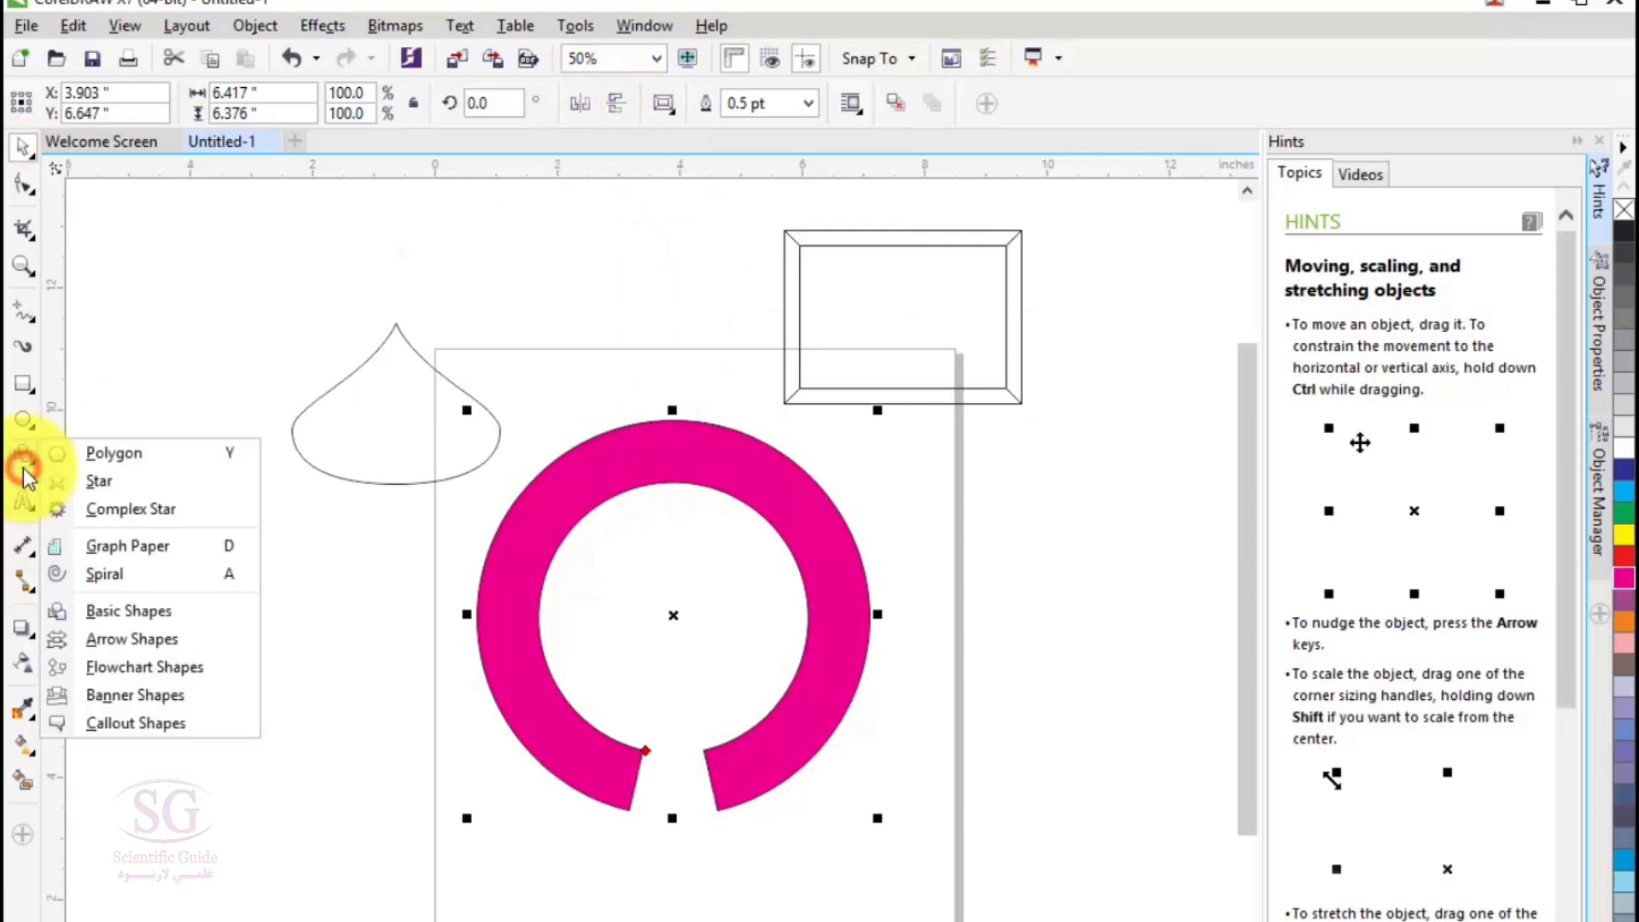
pyautogui.click(98, 640)
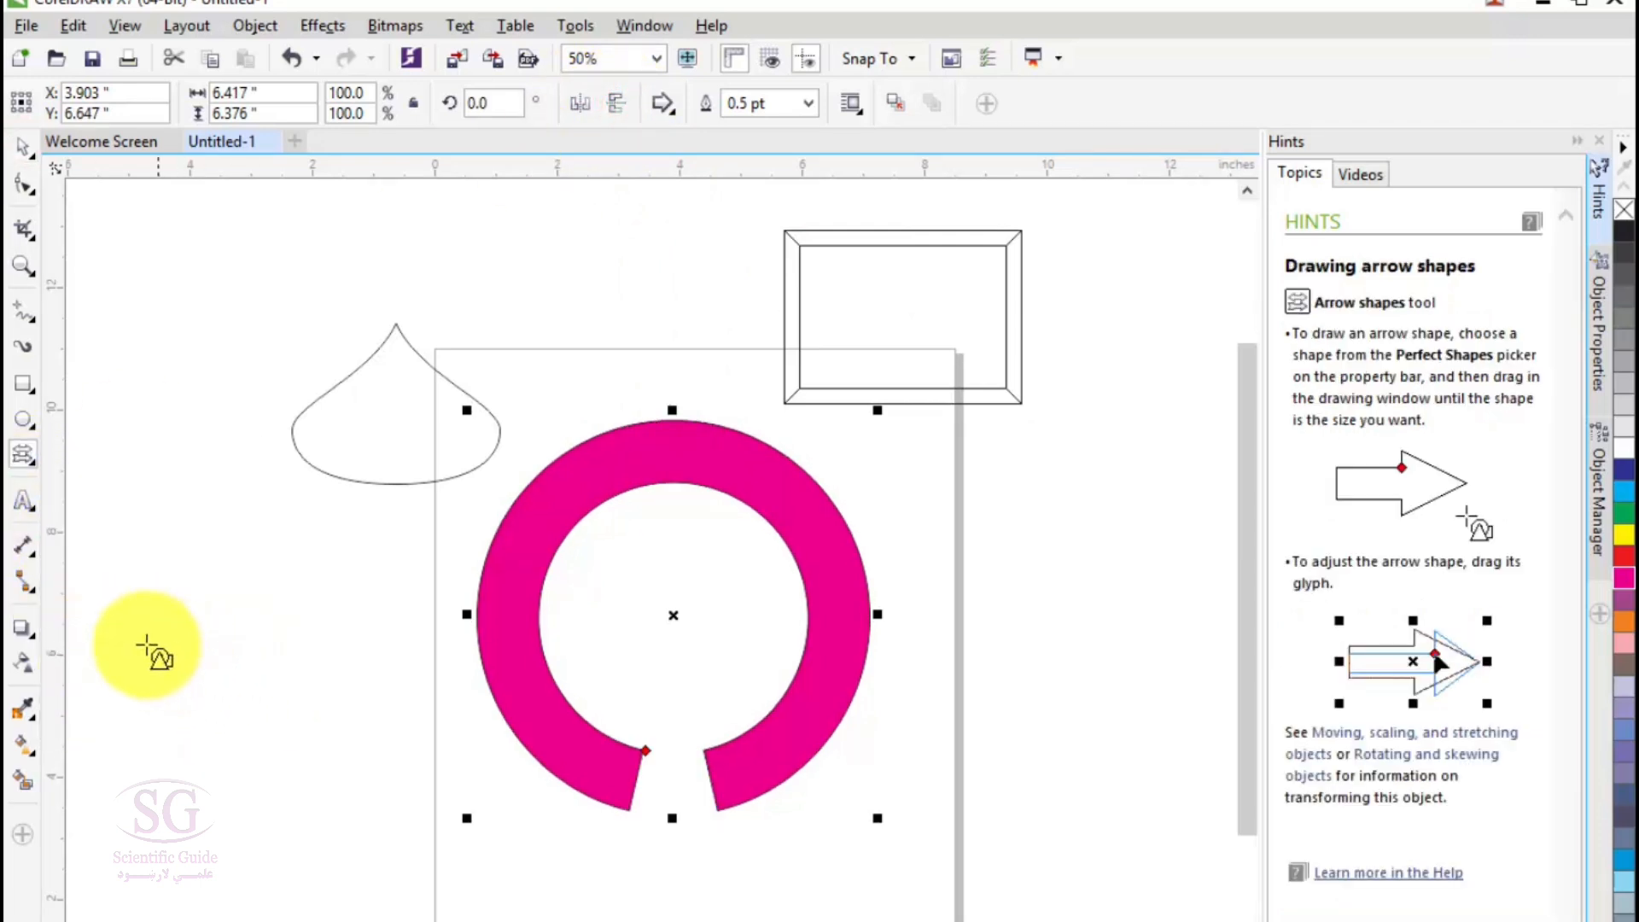
pyautogui.click(667, 105)
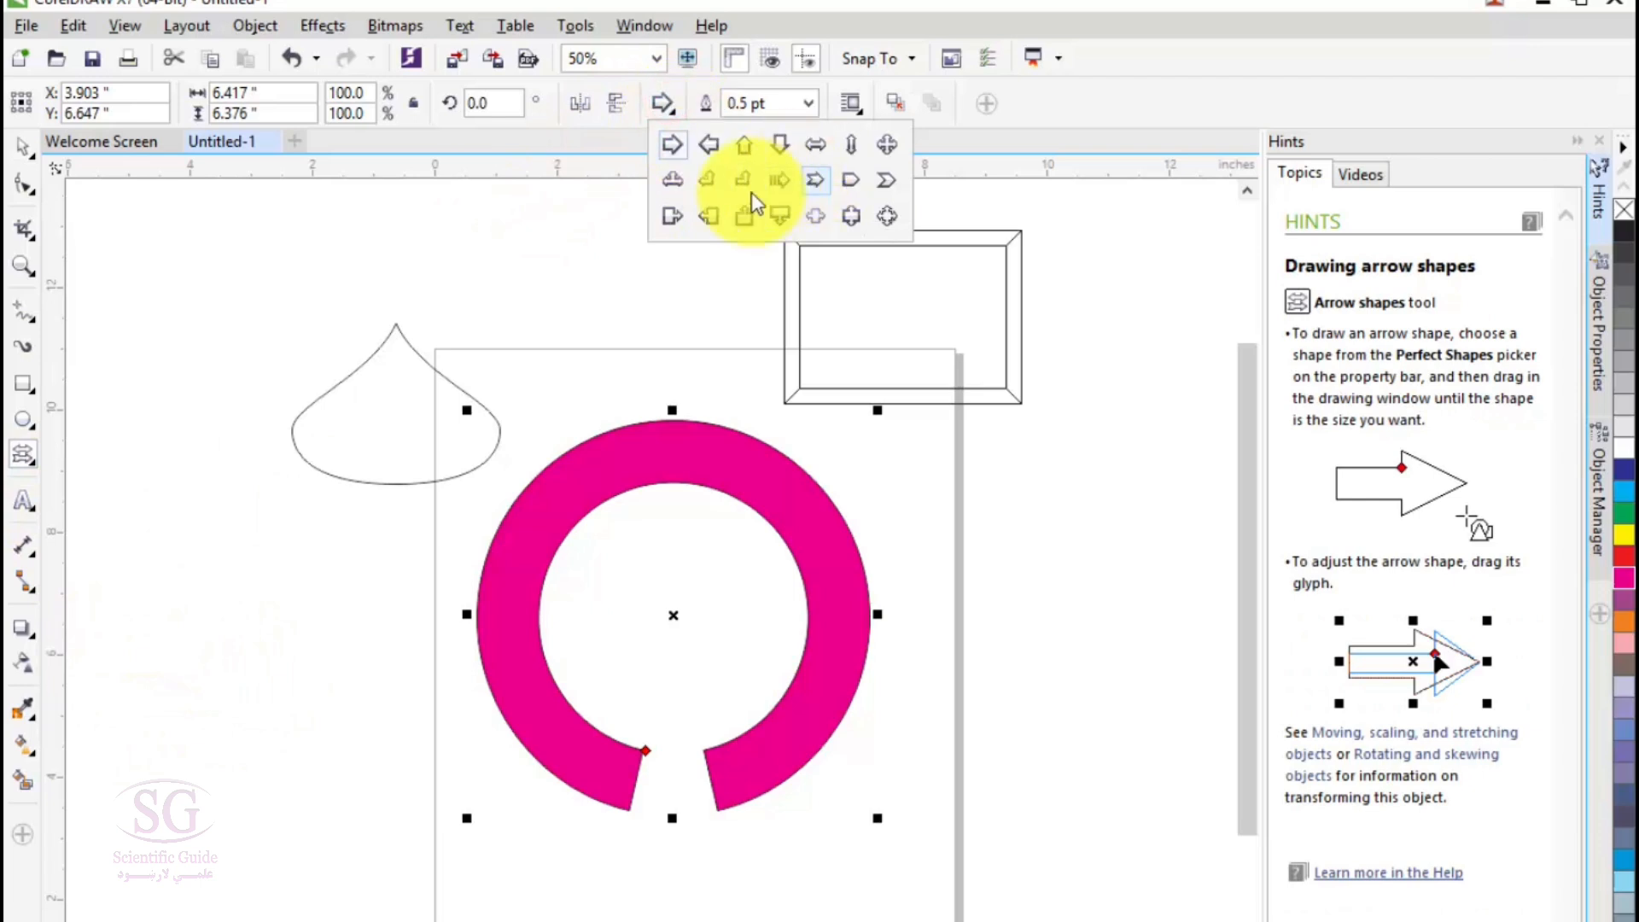
pyautogui.click(777, 209)
pyautogui.moveTo(175, 540); pyautogui.dragTo(415, 854)
# - Reshape the arrow with a shallower box, a thinner shaft and a head as wide as the box, and fill it with cyan
pyautogui.moveTo(185, 705); pyautogui.dragTo(238, 615)
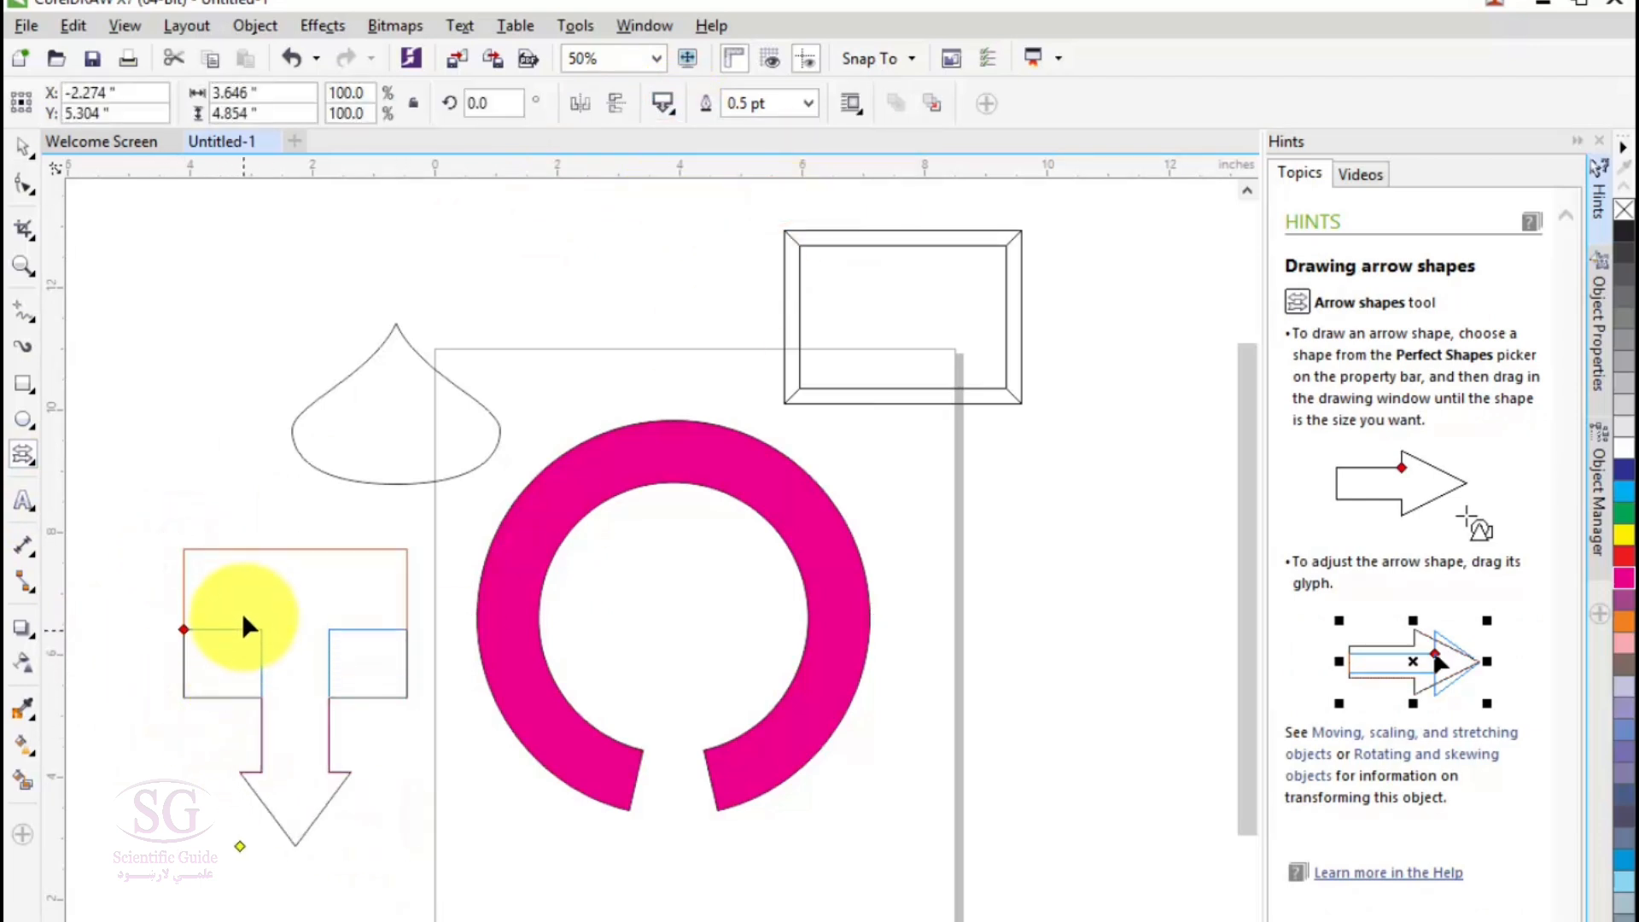
pyautogui.moveTo(263, 778)
pyautogui.mouseDown()
pyautogui.moveTo(285, 769)
pyautogui.moveTo(218, 773)
pyautogui.moveTo(283, 778)
pyautogui.mouseUp()
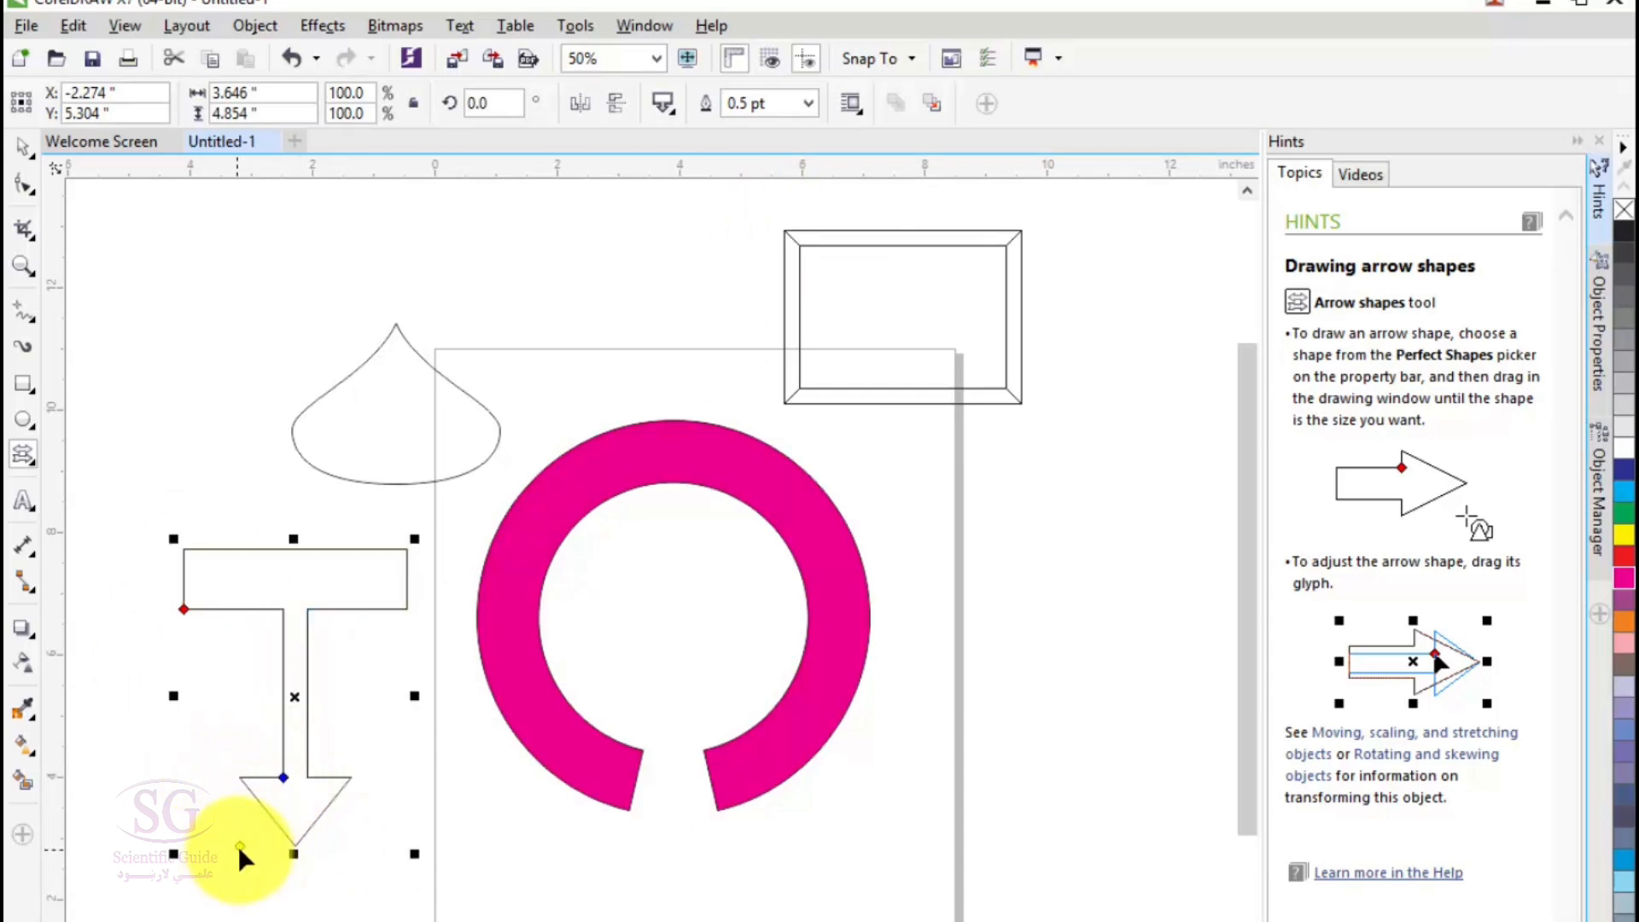
pyautogui.moveTo(243, 856); pyautogui.dragTo(179, 912)
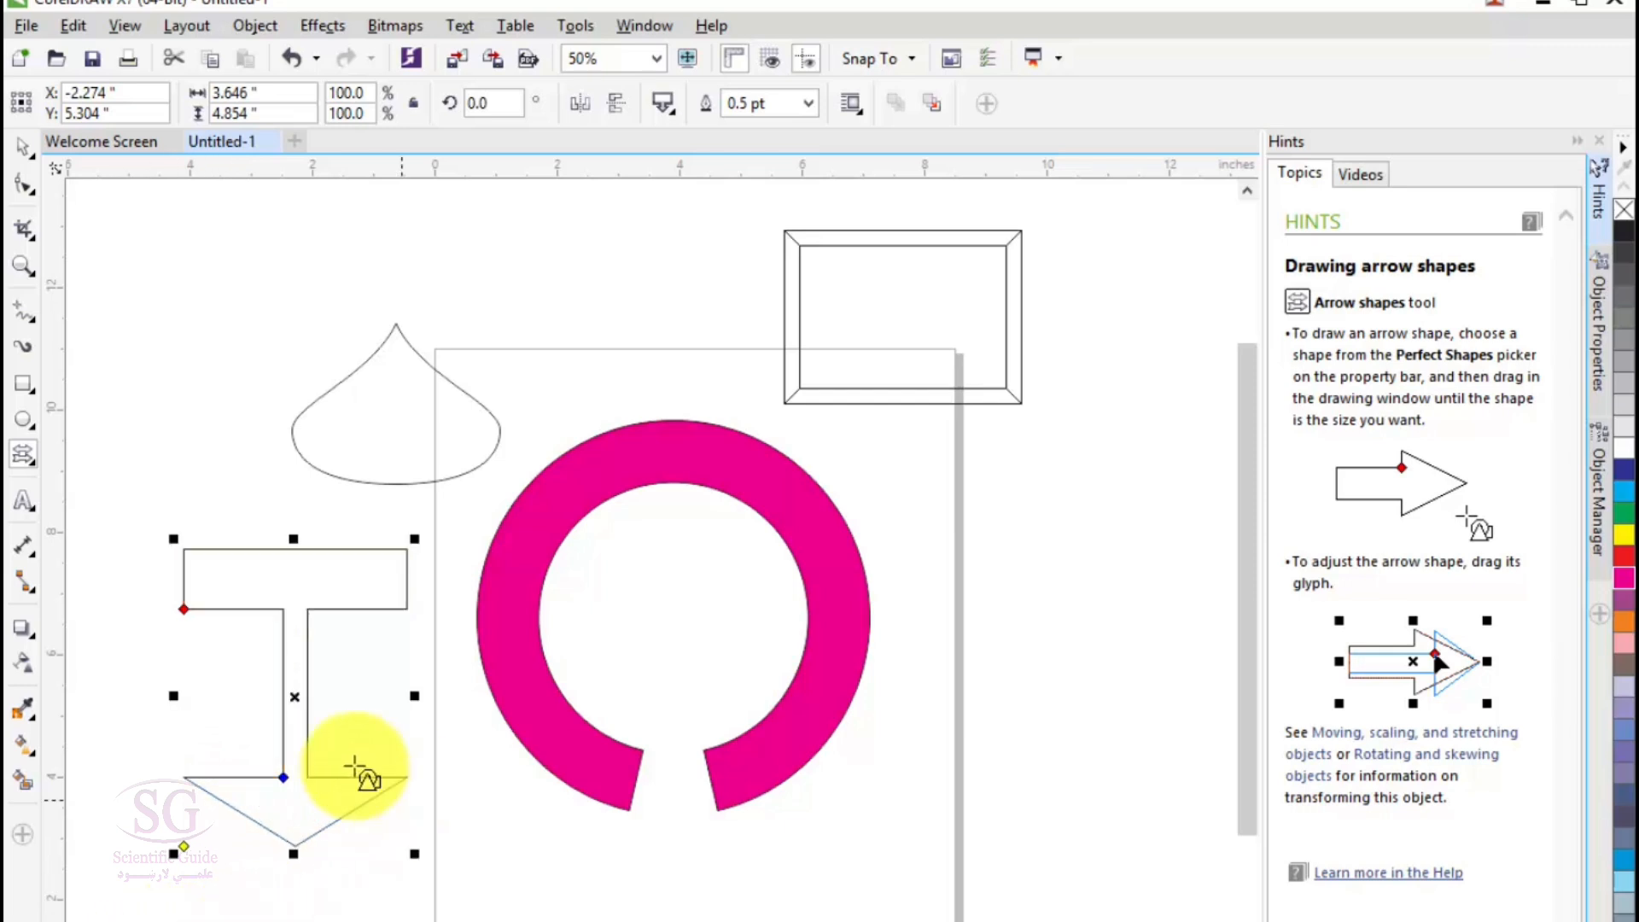
pyautogui.click(1626, 506)
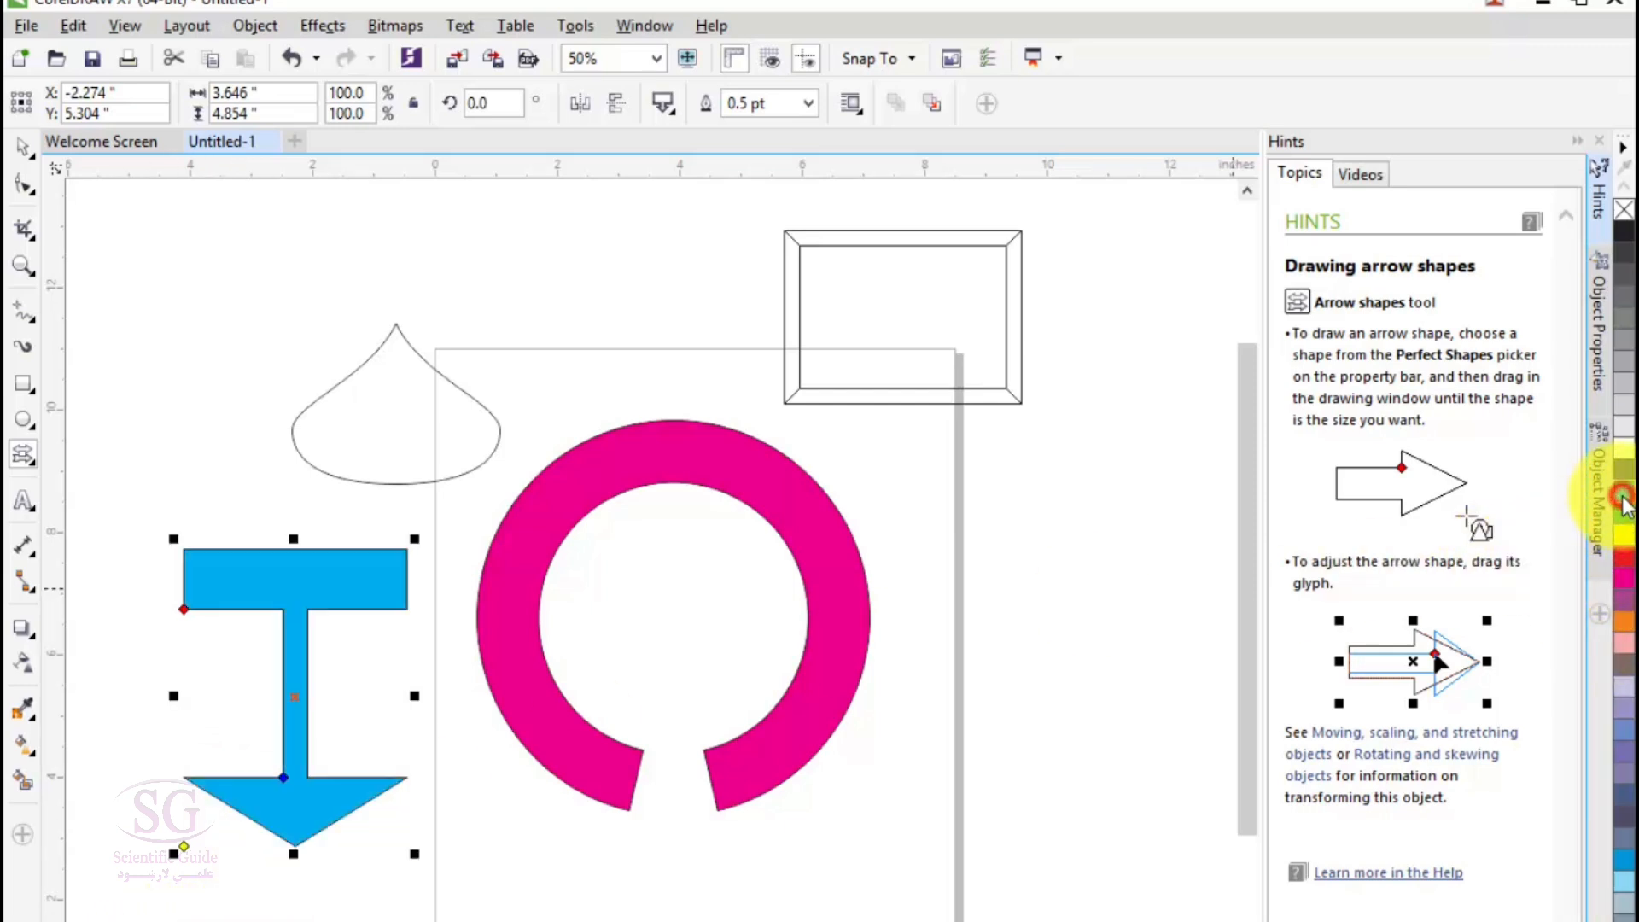
# - Draw a rectangular callout shape about 6.7 by 5.2 inches over the page's lower right and fill it with green
pyautogui.click(28, 454)
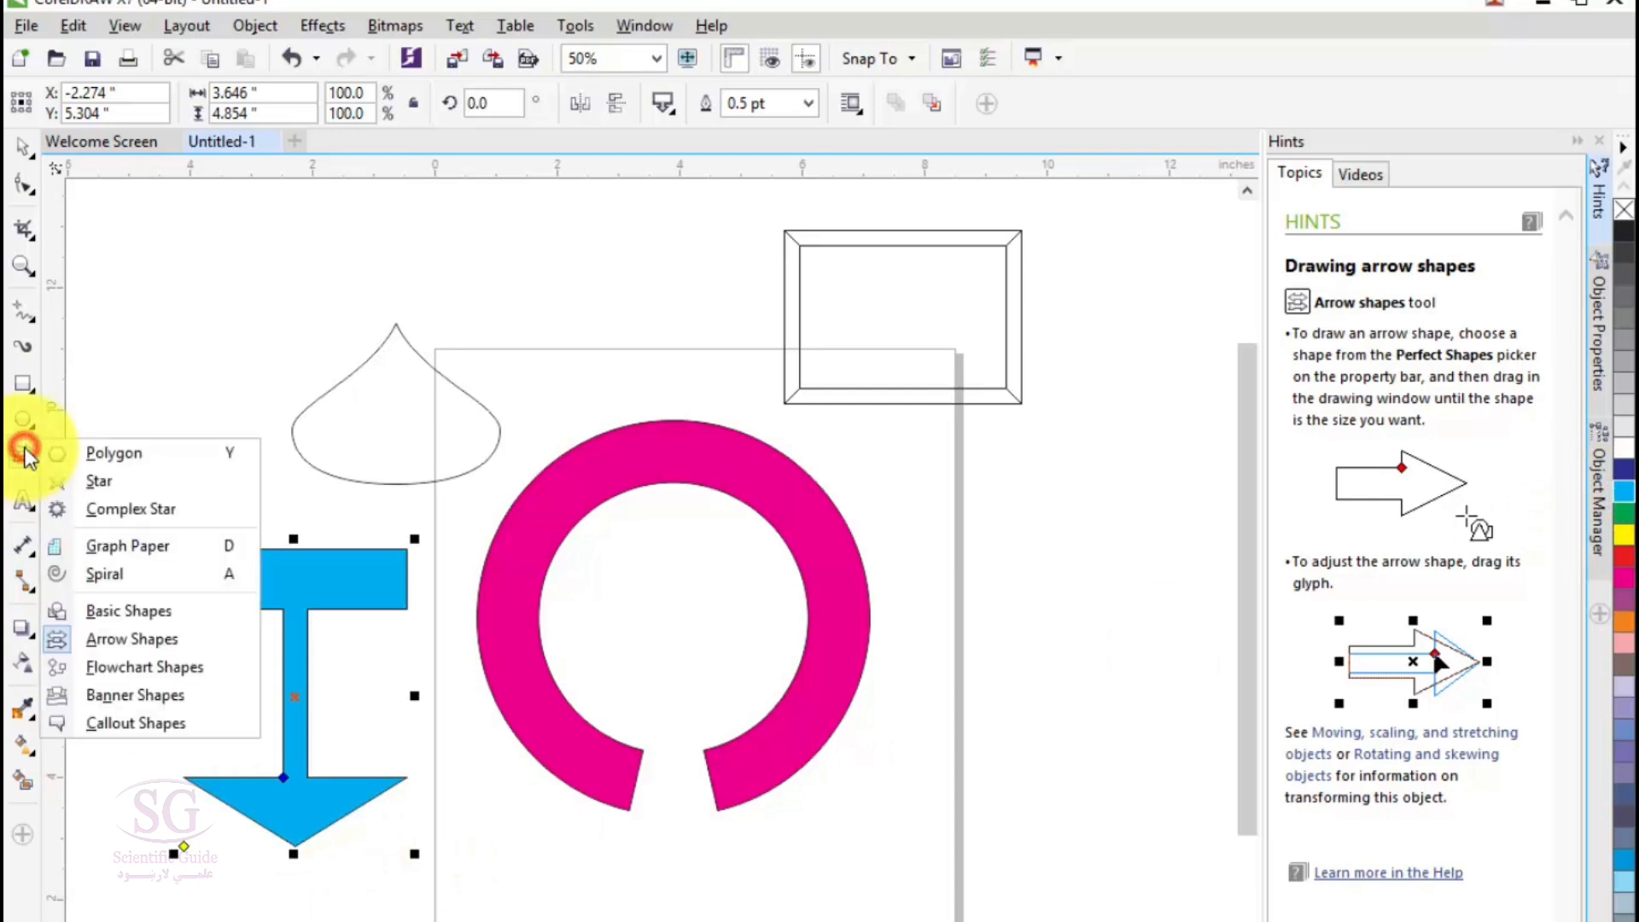
pyautogui.moveTo(26, 452)
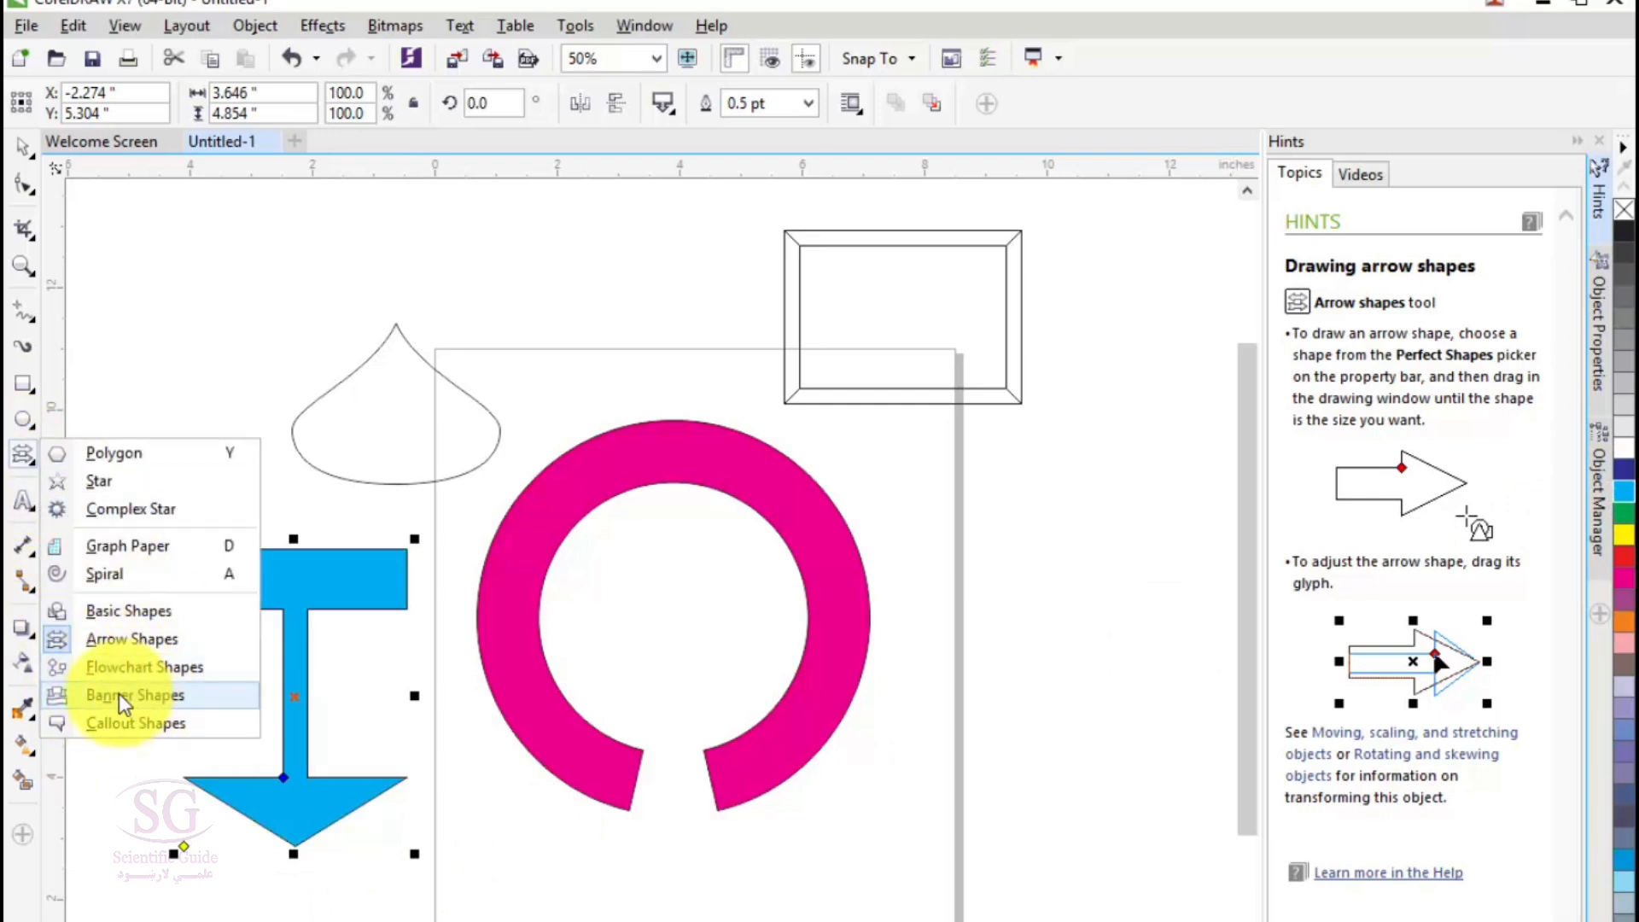
pyautogui.click(124, 726)
pyautogui.moveTo(646, 592); pyautogui.dragTo(1055, 907)
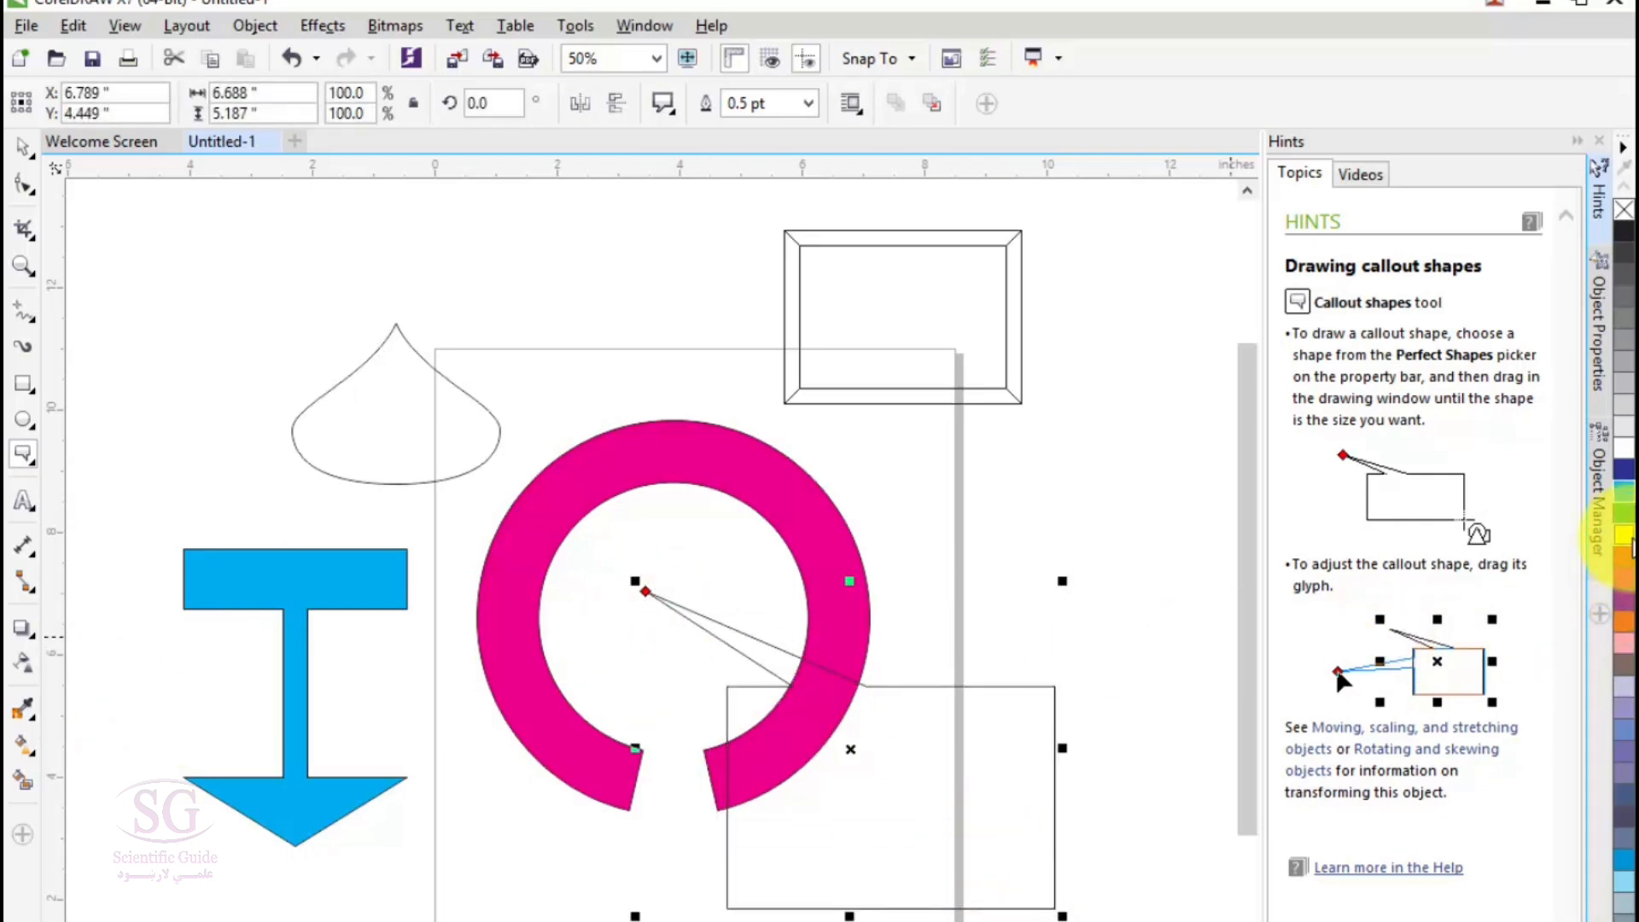
pyautogui.click(1624, 516)
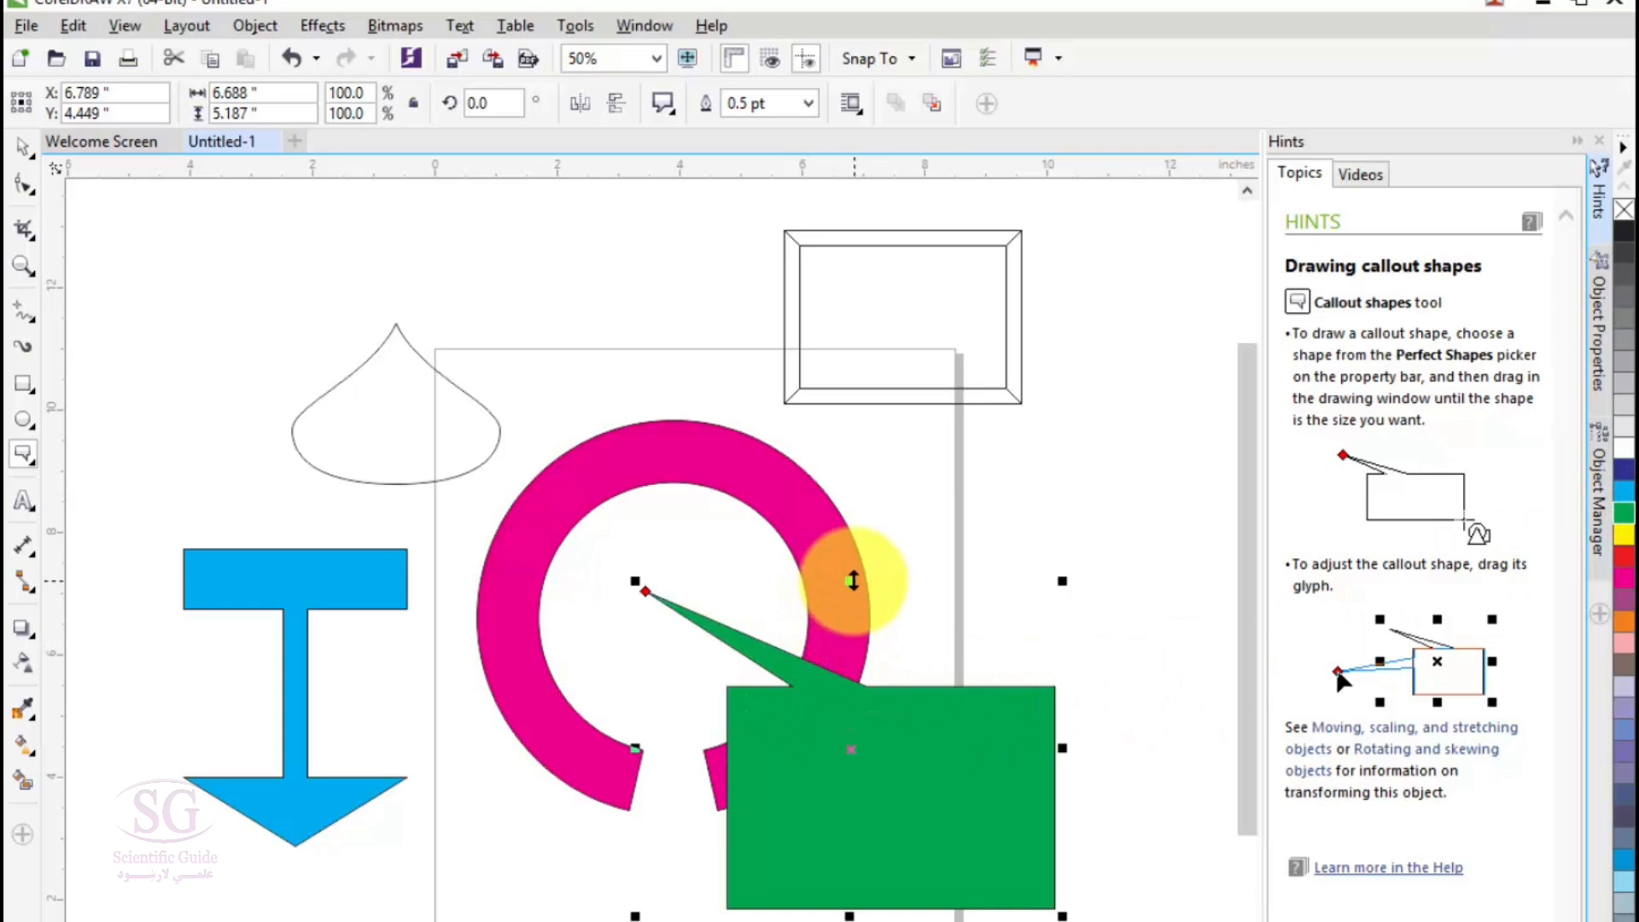
# - Stretch the green callout's height to 103.6% and swing its pointer around to the lower right
pyautogui.moveTo(847, 581)
pyautogui.mouseDown()
pyautogui.moveTo(867, 516)
pyautogui.moveTo(879, 718)
pyautogui.moveTo(860, 593)
pyautogui.moveTo(832, 579)
pyautogui.mouseUp()
pyautogui.moveTo(645, 586); pyautogui.dragTo(782, 917)
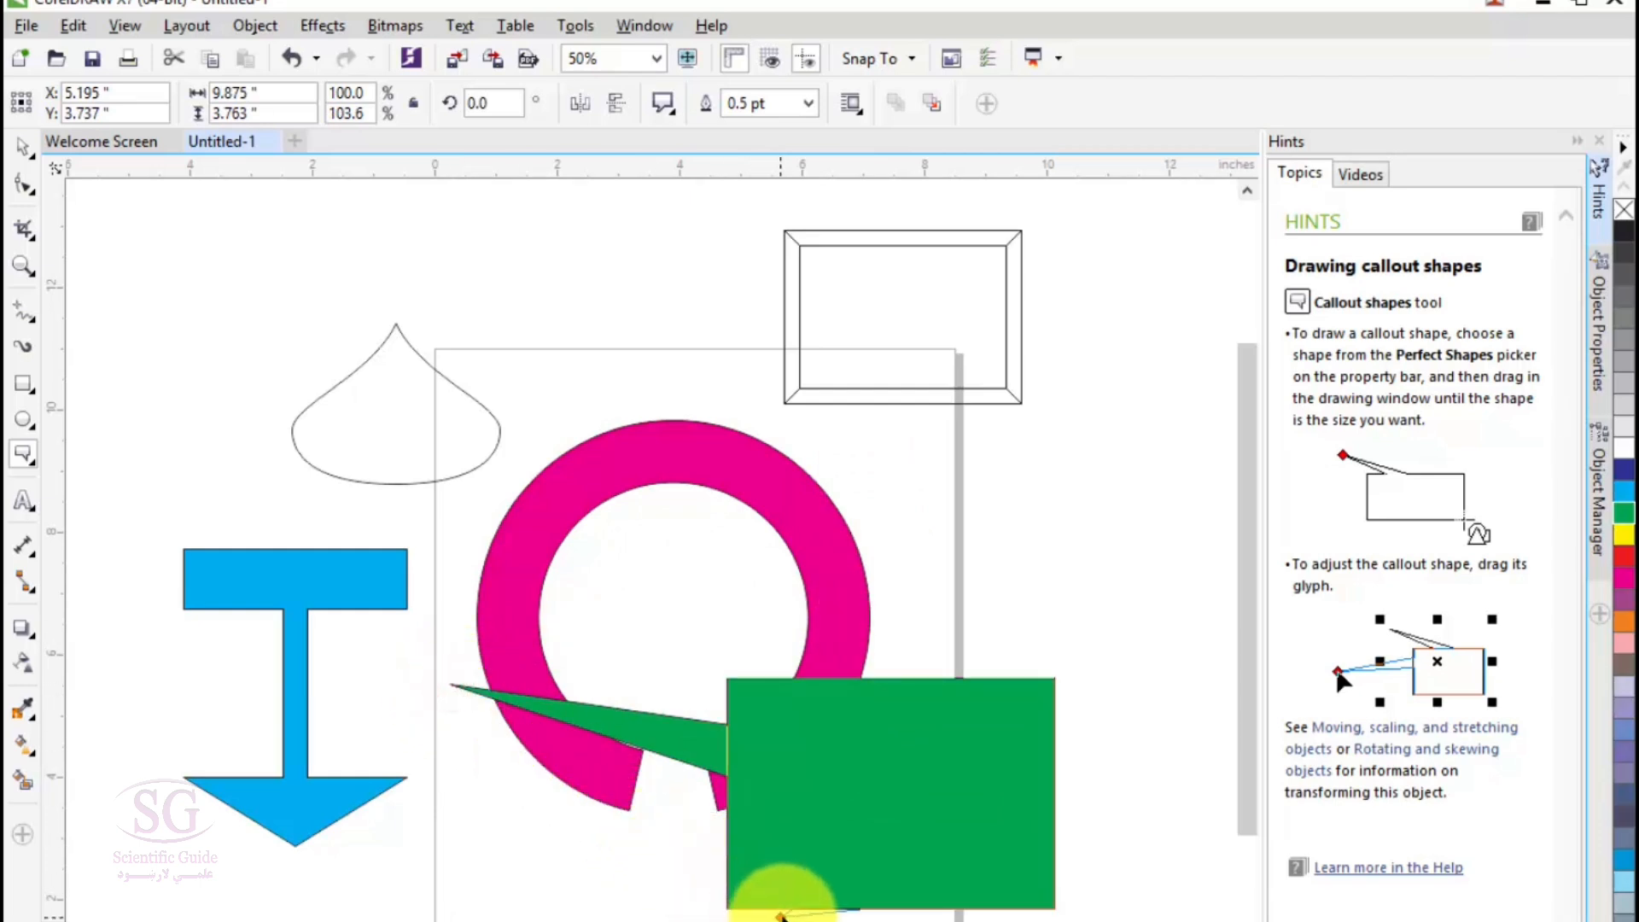
pyautogui.moveTo(1102, 918); pyautogui.dragTo(1208, 920)
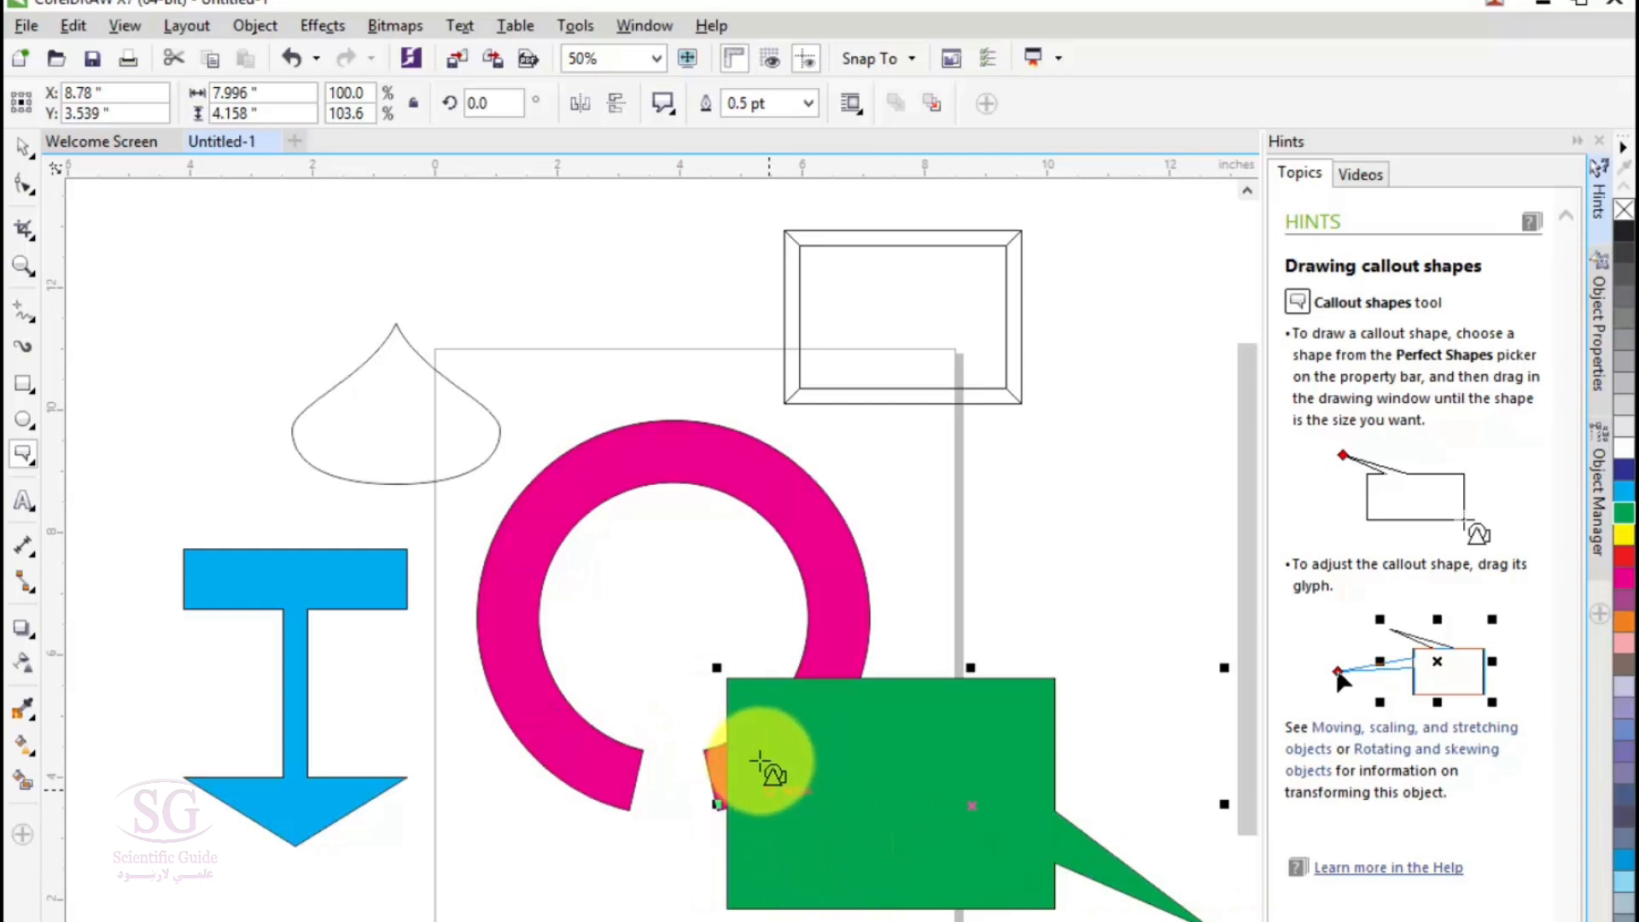
# - Draw a cloud-shaped thought callout about 7.6 by 5.9 inches over the teardrop and fill it with orange
pyautogui.click(659, 117)
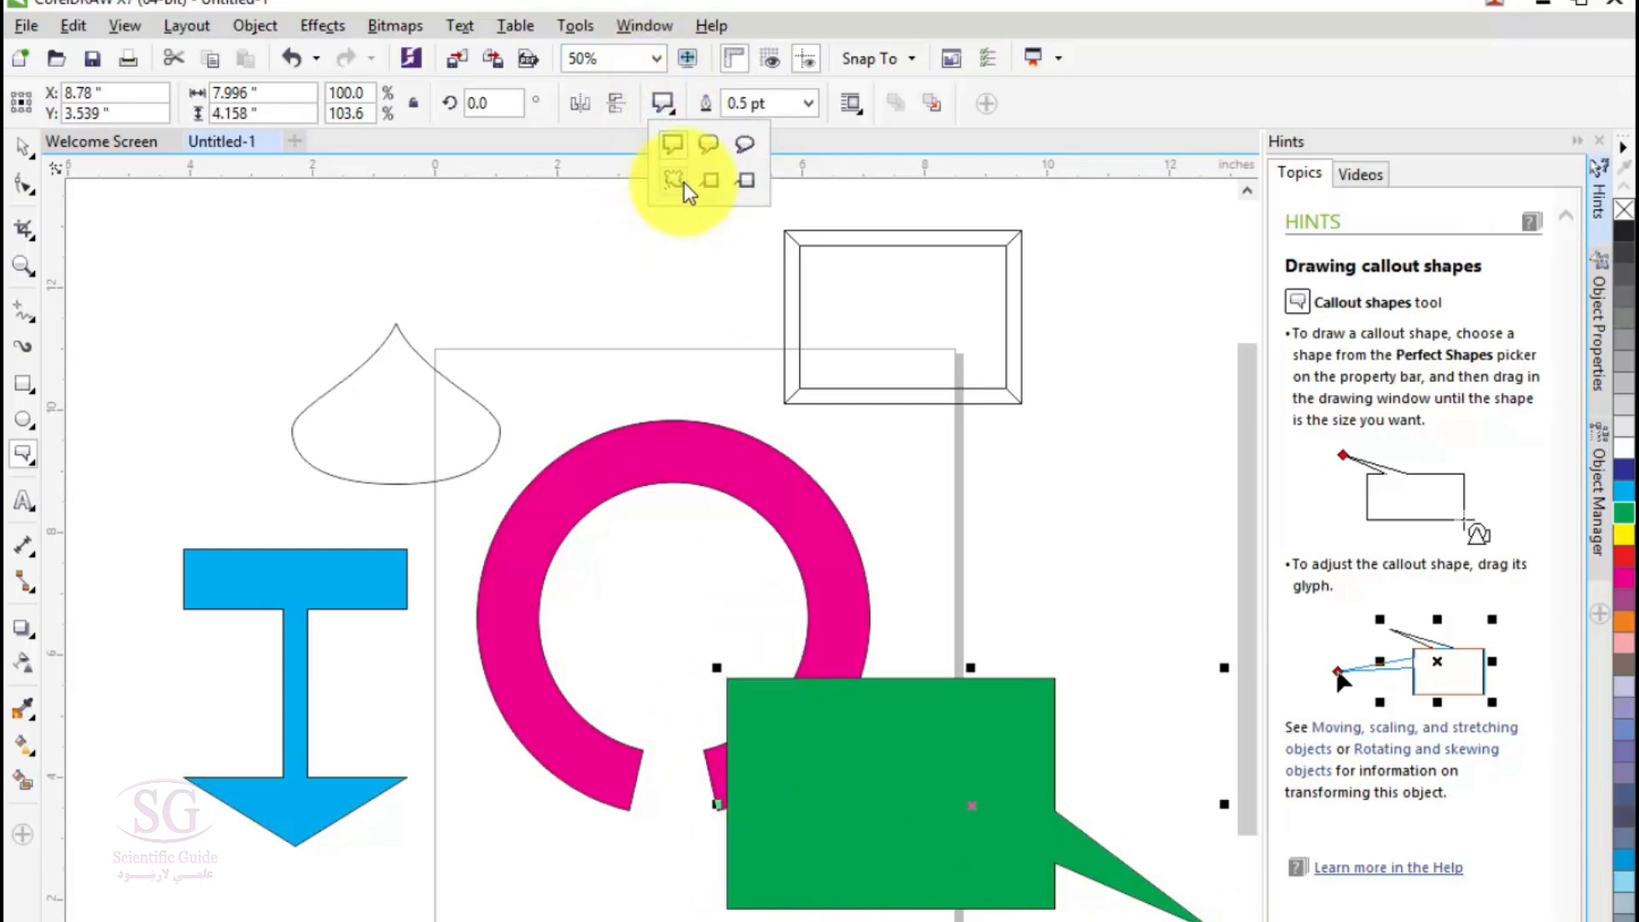
pyautogui.click(679, 183)
pyautogui.moveTo(600, 230); pyautogui.dragTo(137, 591)
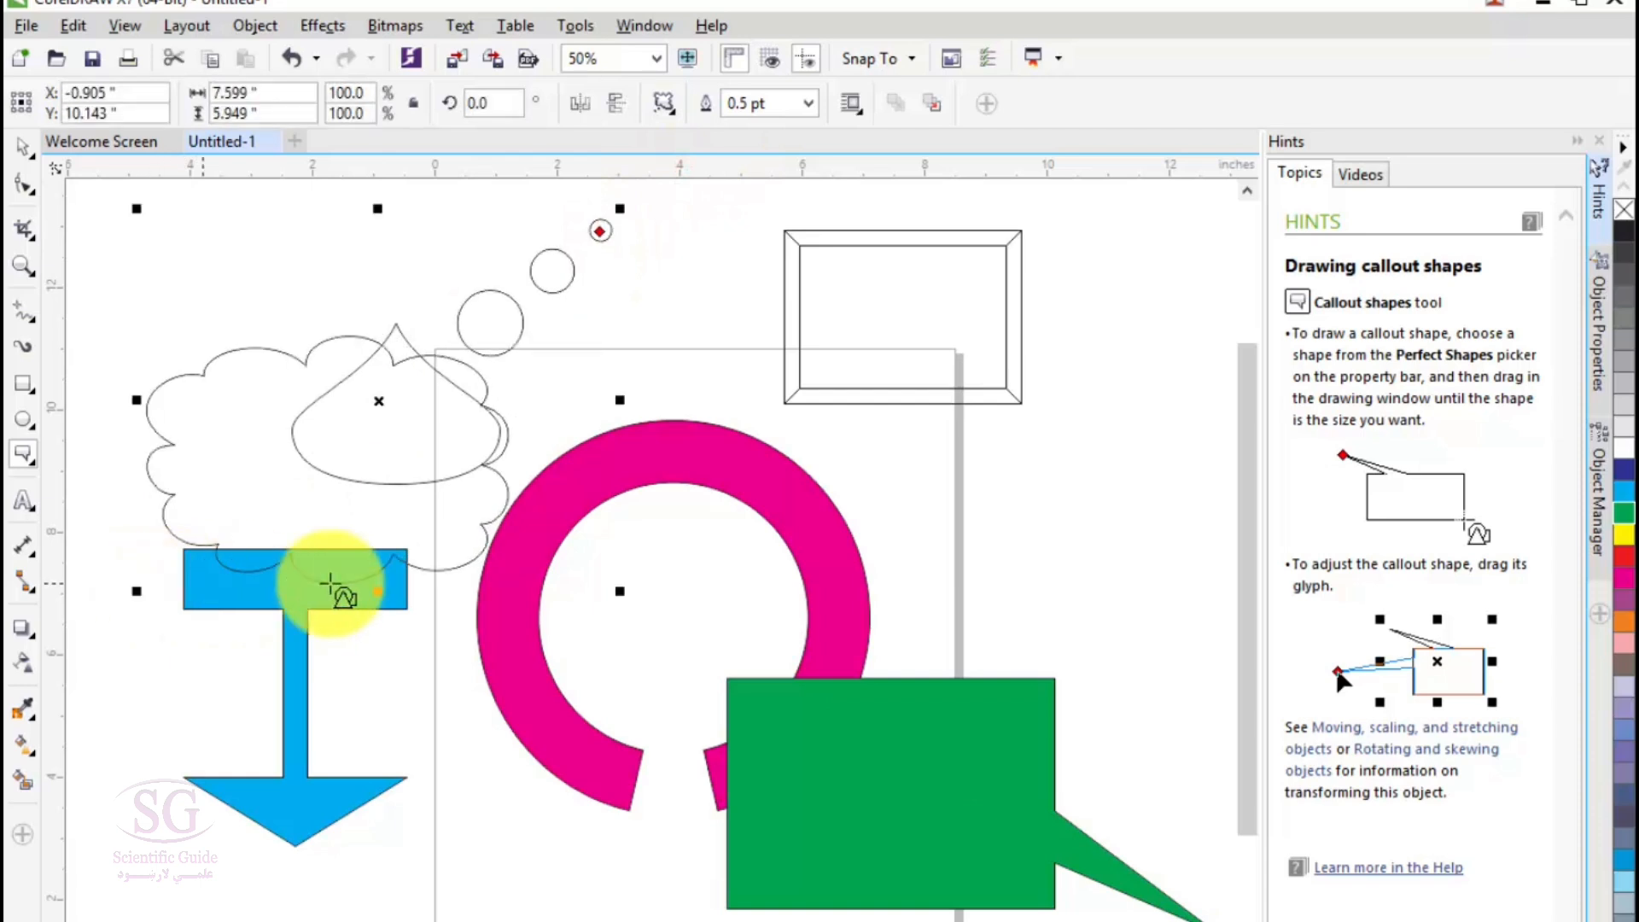
pyautogui.click(1621, 622)
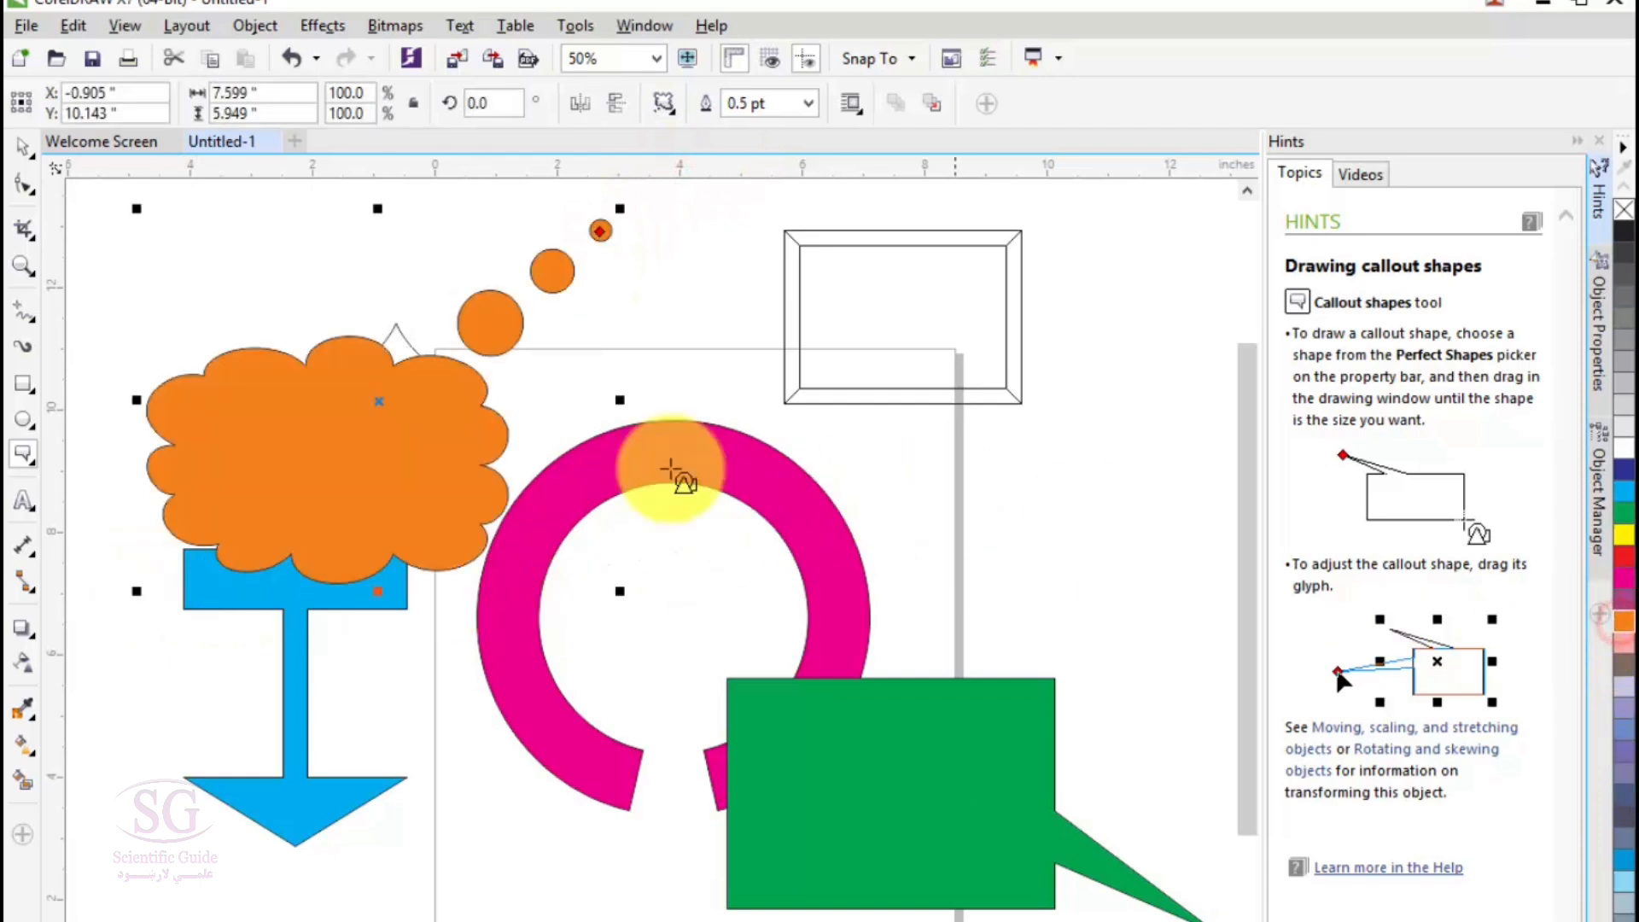